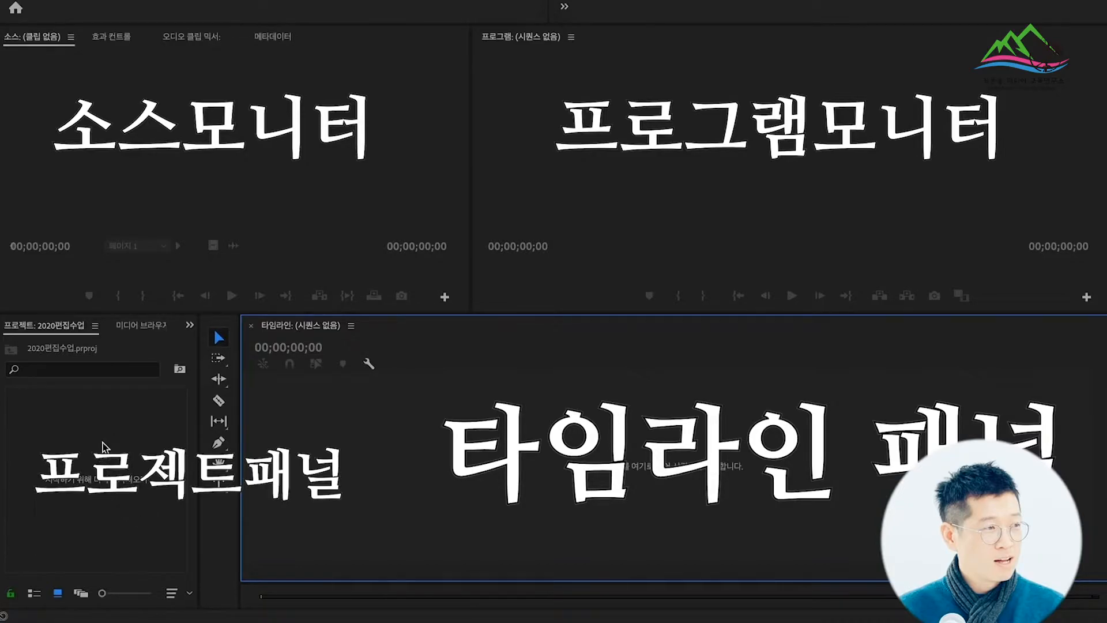
pyautogui.click(104, 447)
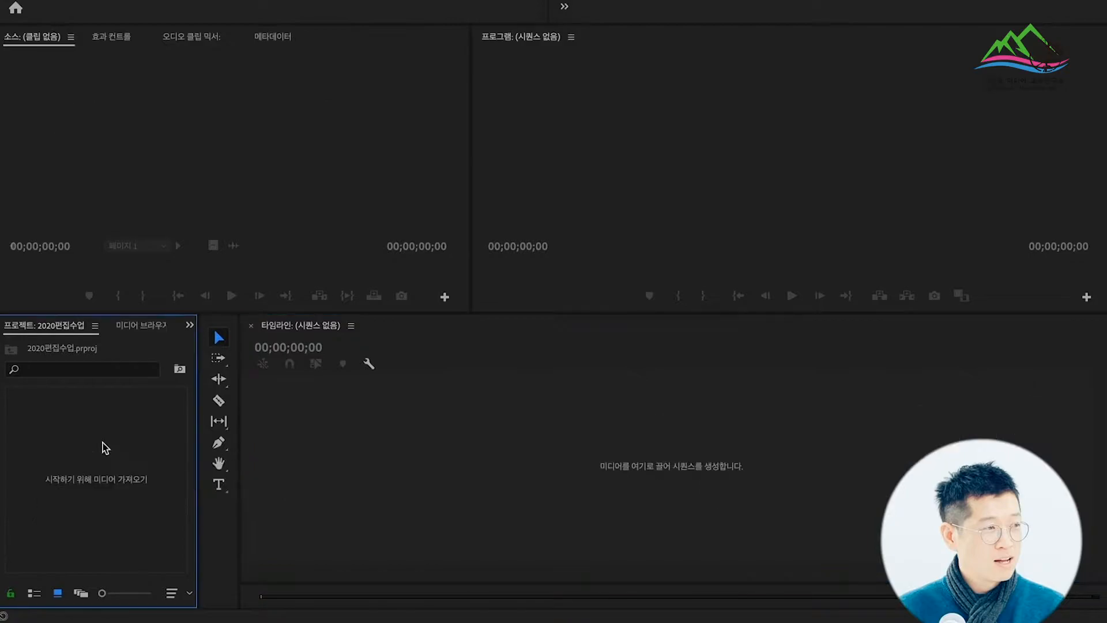
pyautogui.doubleClick(104, 448)
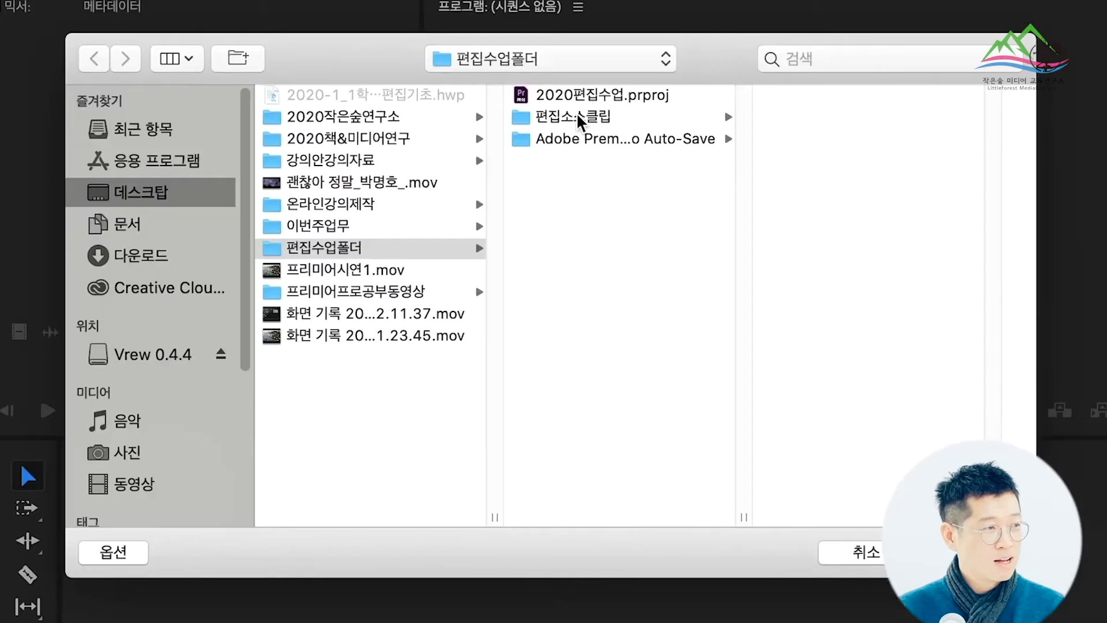
pyautogui.click(579, 119)
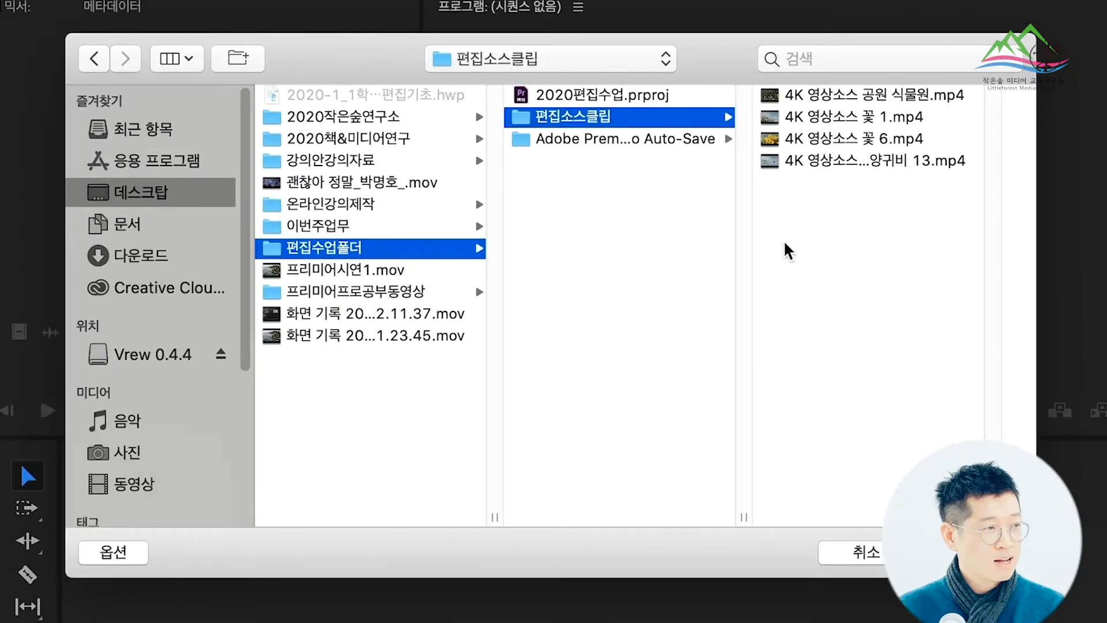
pyautogui.moveTo(863, 219); pyautogui.dragTo(768, 100)
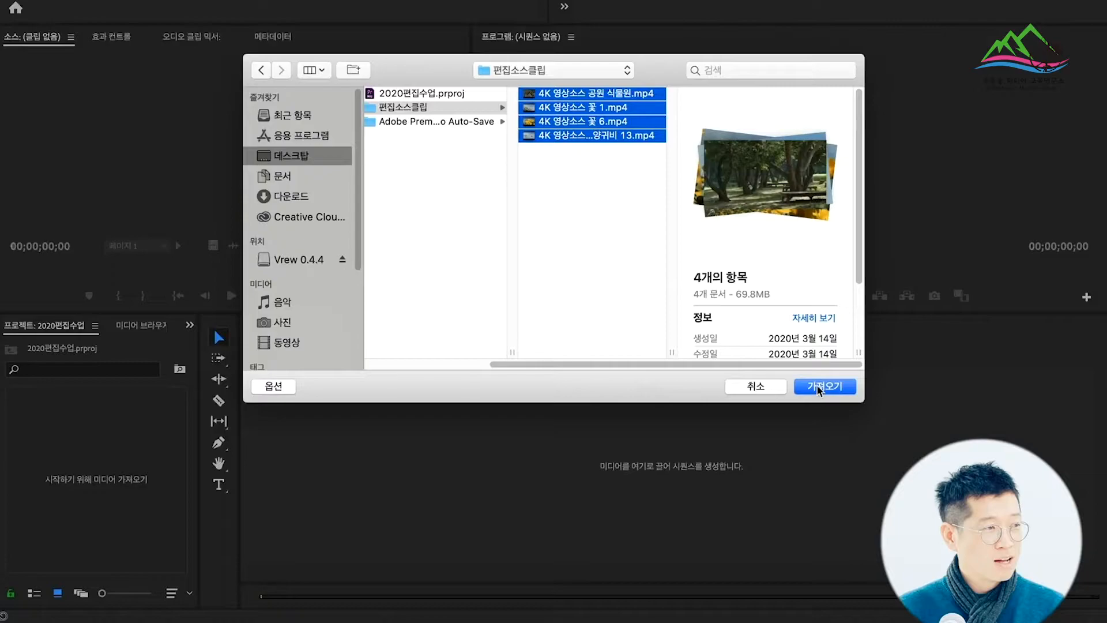
pyautogui.click(750, 386)
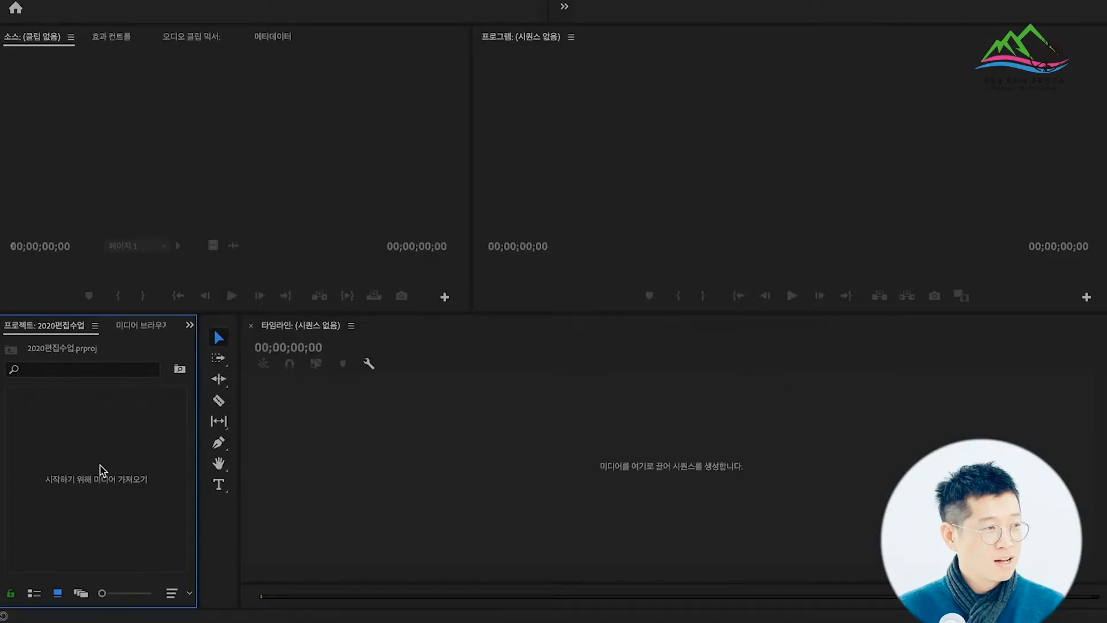
# Import all four 4K 영상소스 video clips from the 편집소스클립 folder into the project and clear the selection.
pyautogui.doubleClick(94, 445)
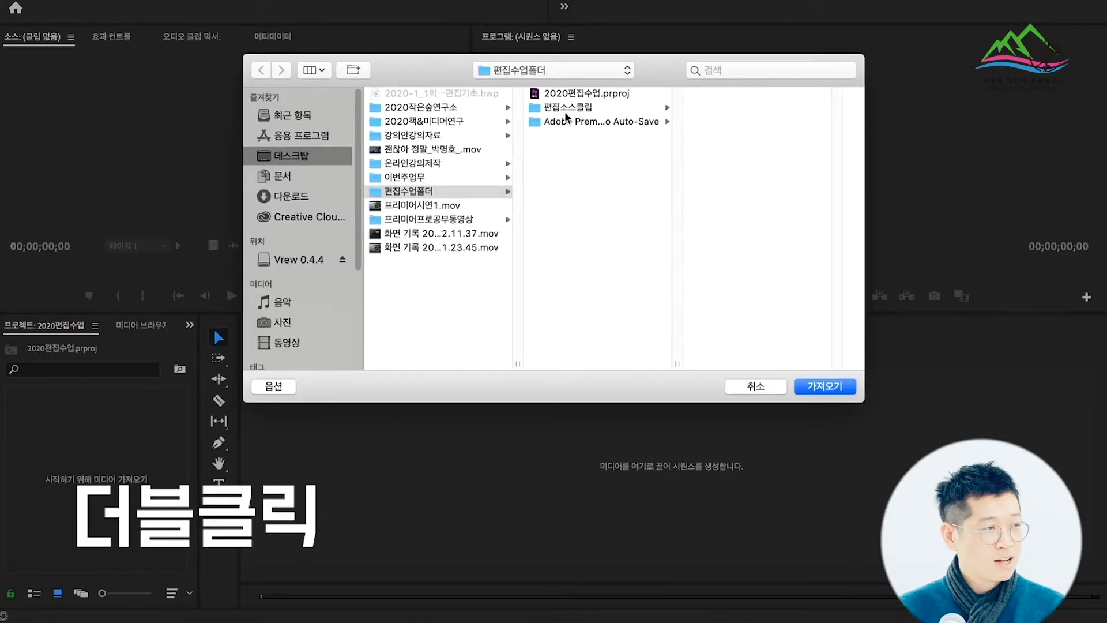
pyautogui.click(584, 109)
pyautogui.moveTo(767, 154); pyautogui.dragTo(747, 93)
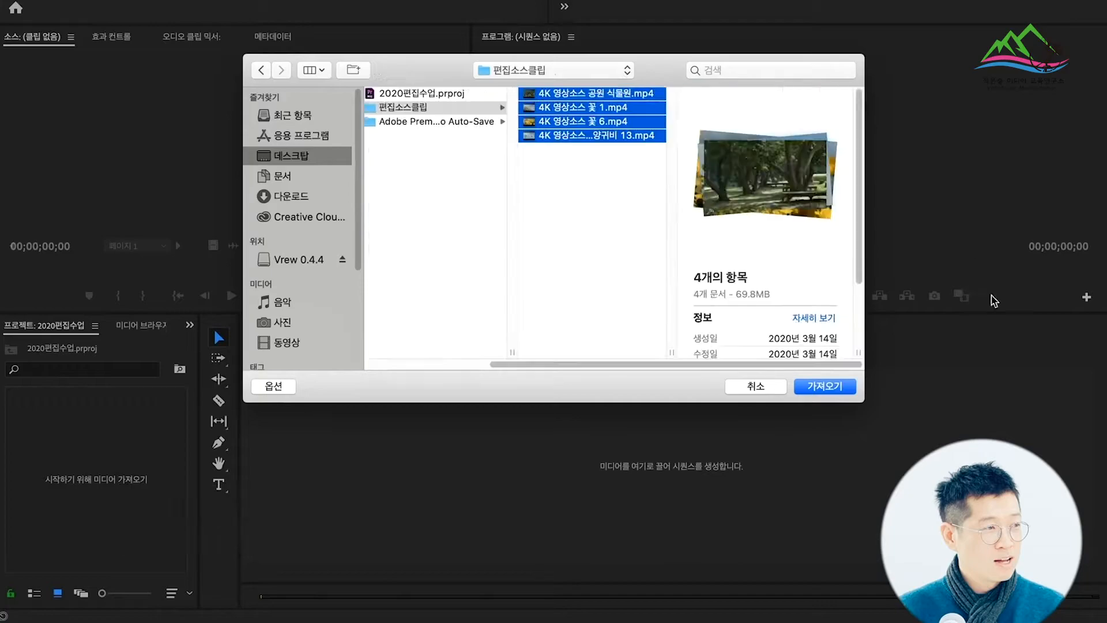
pyautogui.click(825, 387)
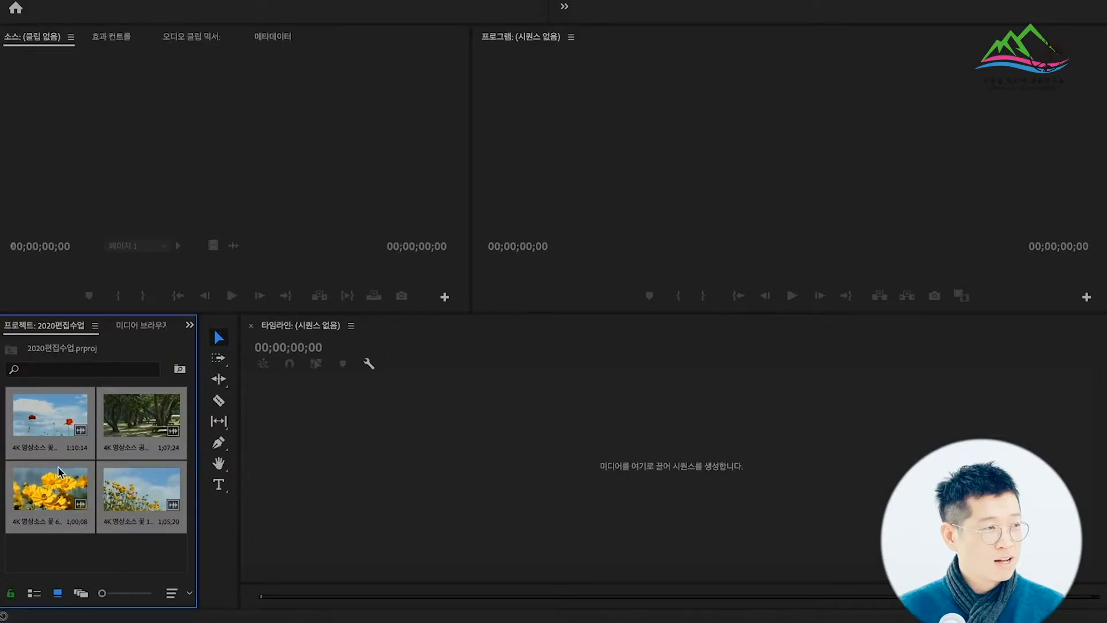
pyautogui.click(94, 572)
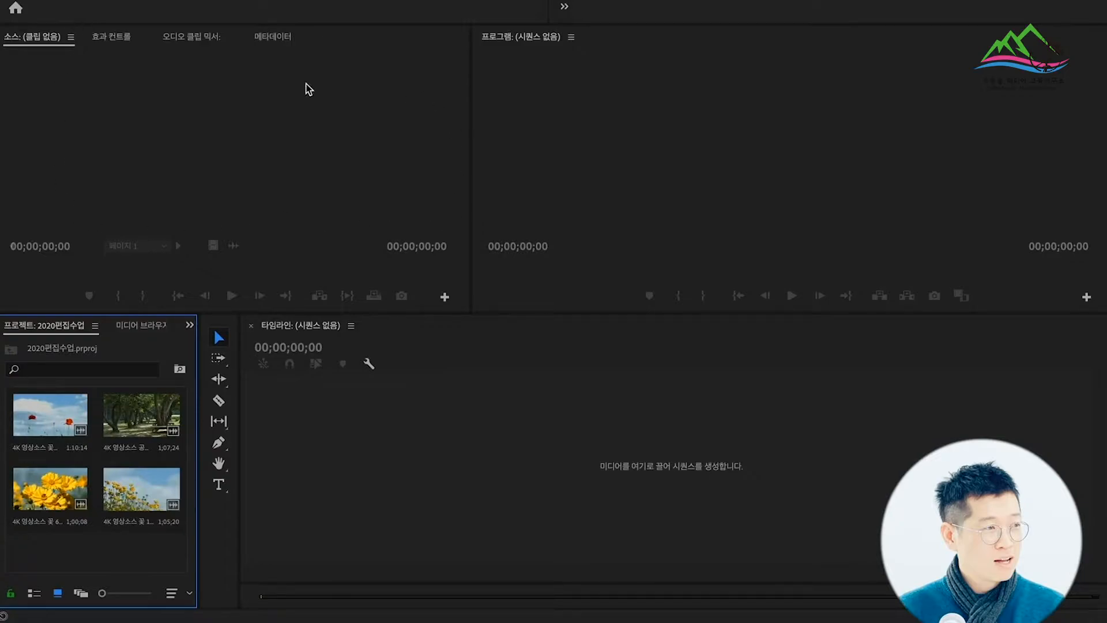
# Preview the four imported clips in the source monitor, ending with 4K 영상소스 꽃 1.mp4, and scrub and play it.
pyautogui.doubleClick(45, 422)
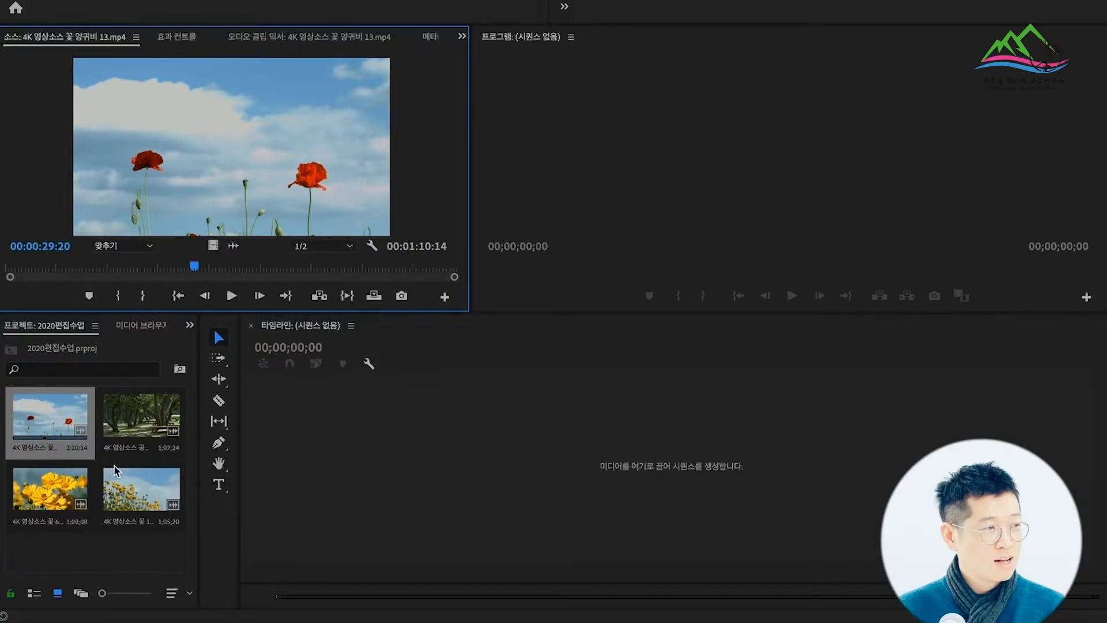
pyautogui.doubleClick(122, 425)
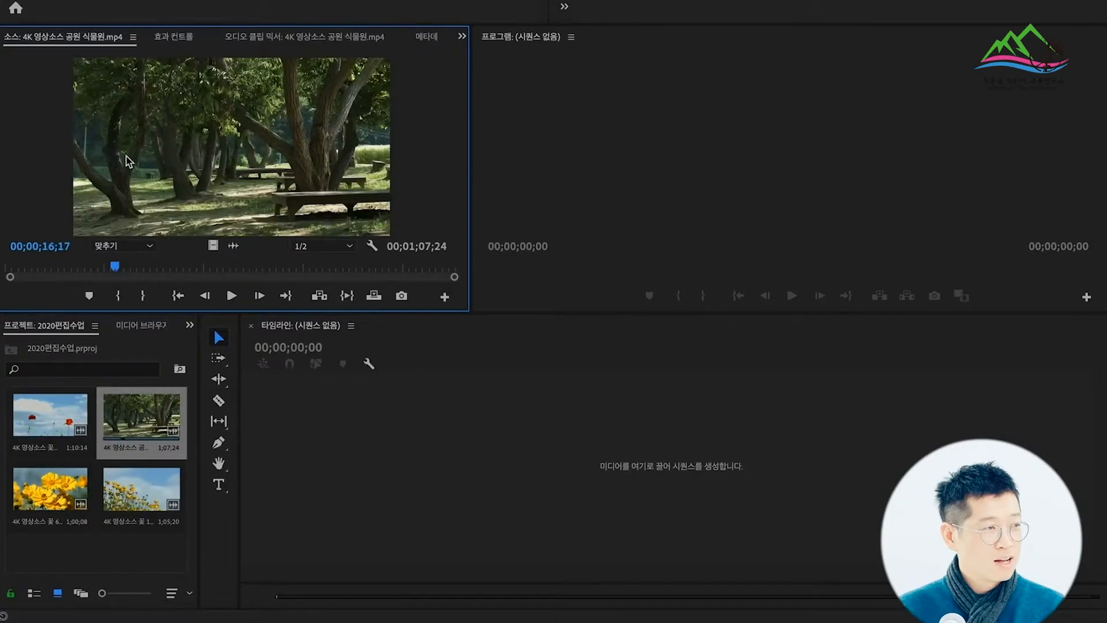
pyautogui.doubleClick(36, 507)
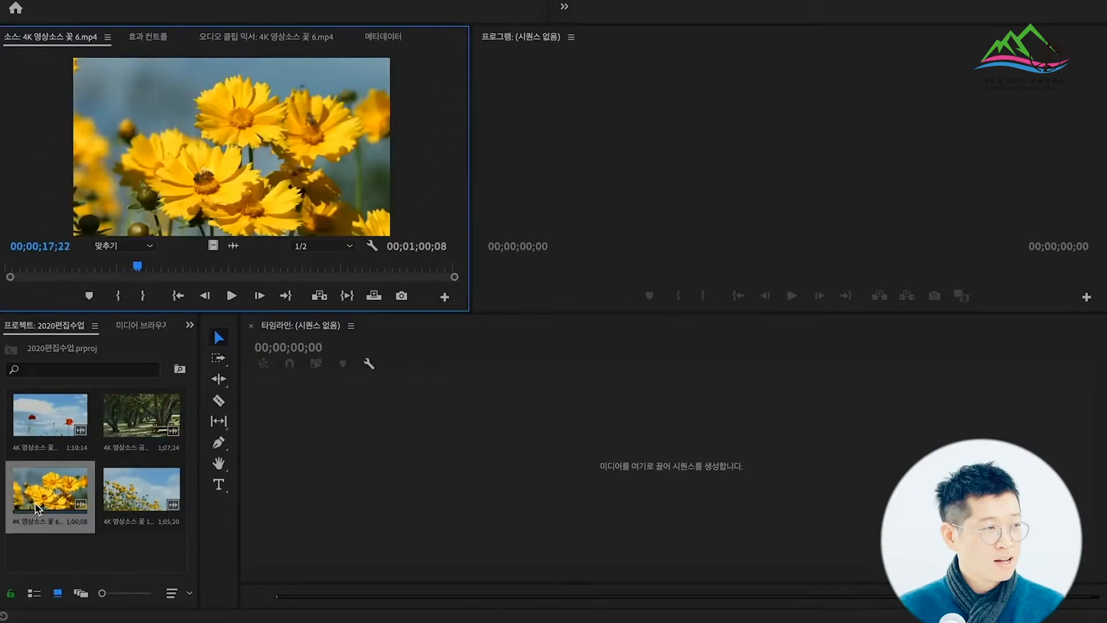
pyautogui.doubleClick(139, 497)
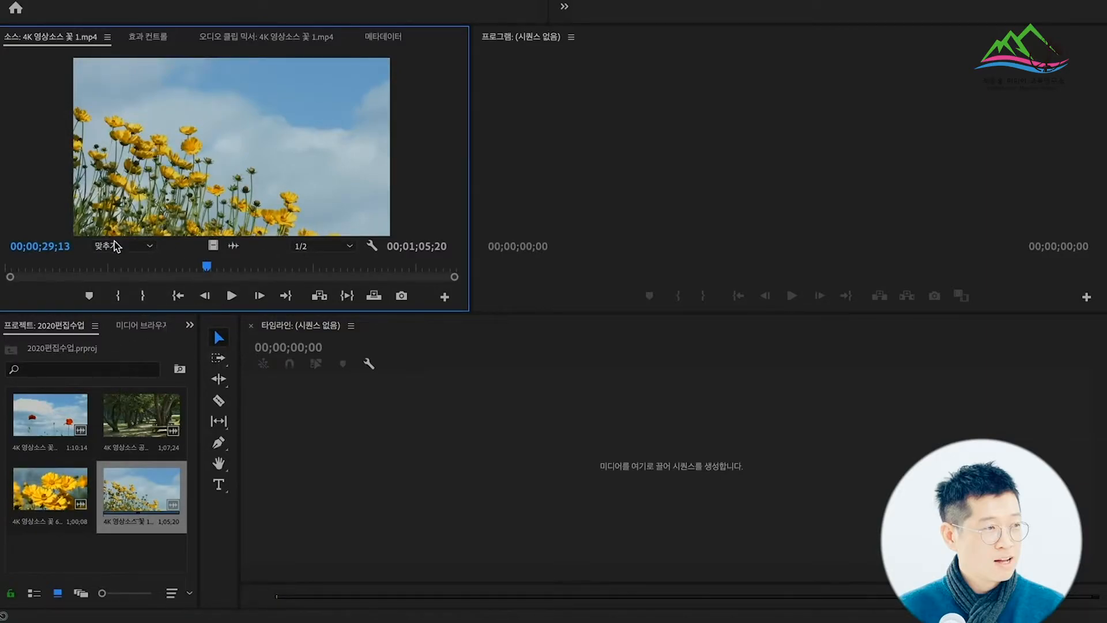
pyautogui.moveTo(208, 267); pyautogui.dragTo(212, 293)
pyautogui.press('space')
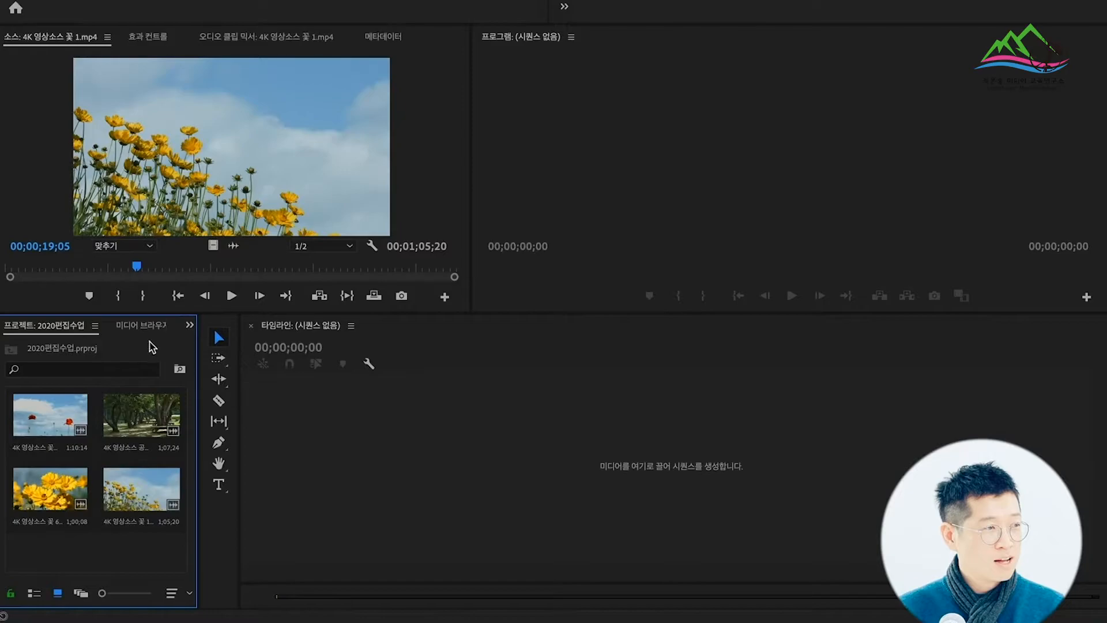
# Create a sequence named 편집수업2020-1 with the ARRI 1080p 30 preset and delete it again.
pyautogui.rightClick(140, 343)
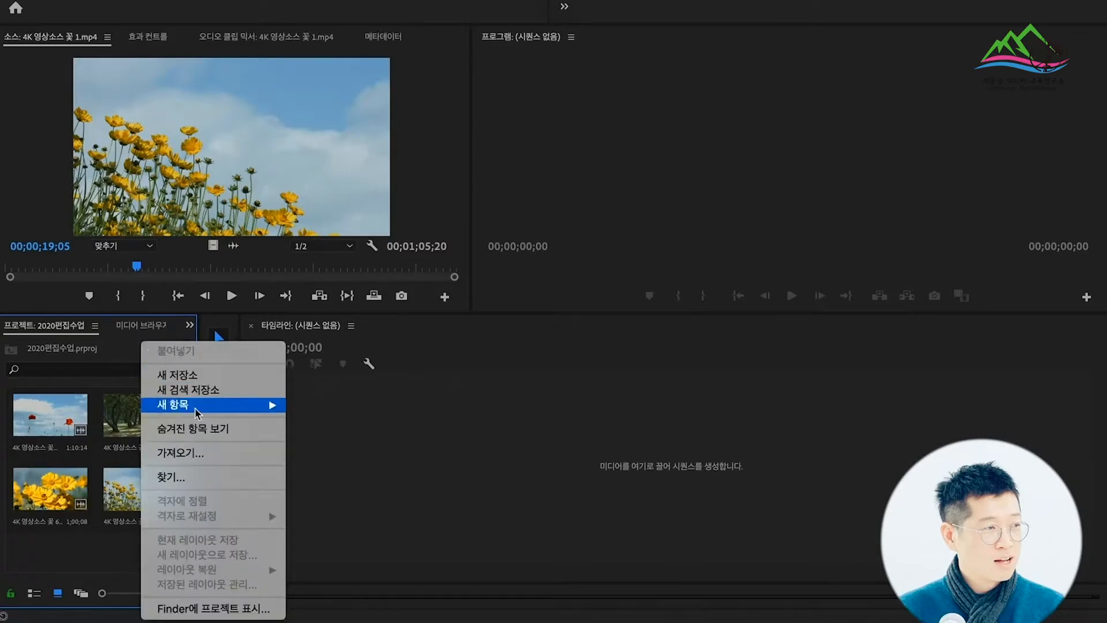
pyautogui.click(121, 355)
pyautogui.click(125, 0)
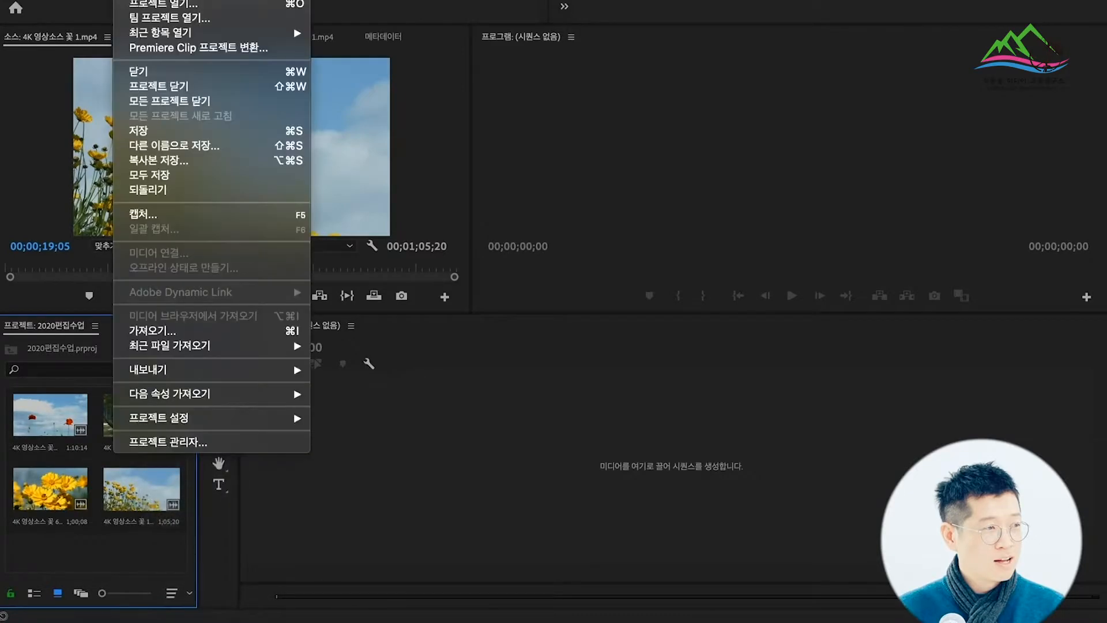
pyautogui.moveTo(167, 0)
pyautogui.click(385, 24)
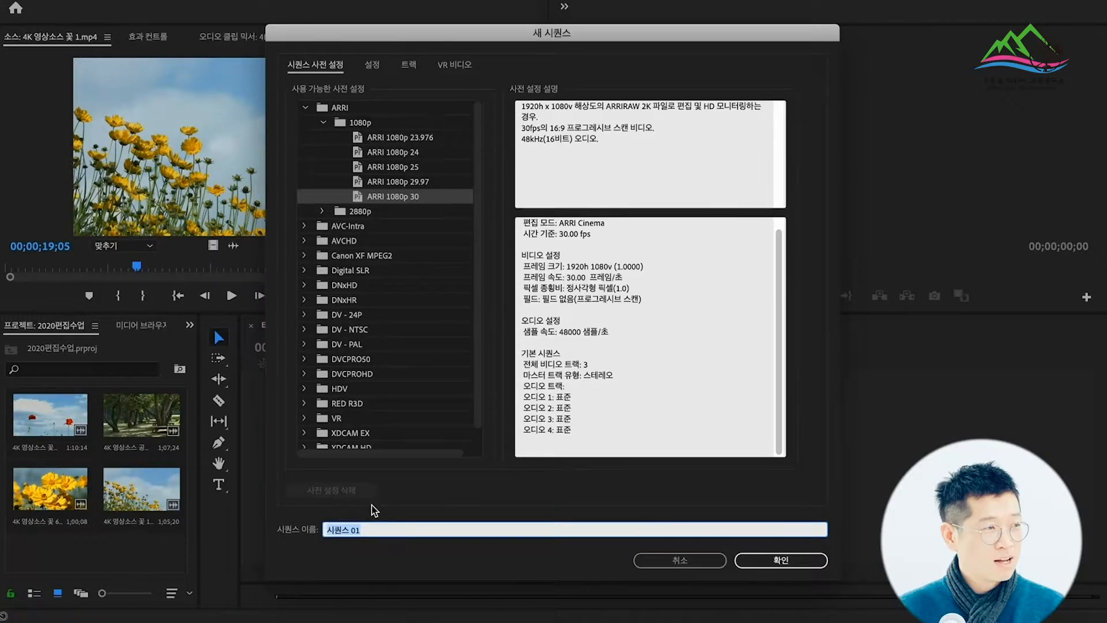
pyautogui.write('편집수업2020-1')
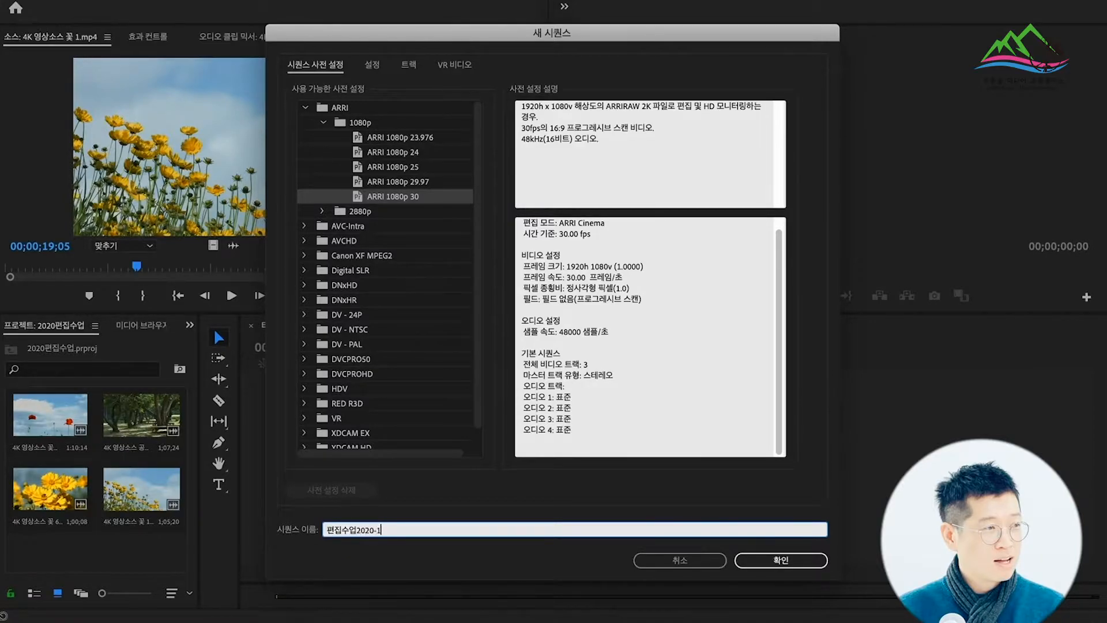
pyautogui.click(783, 559)
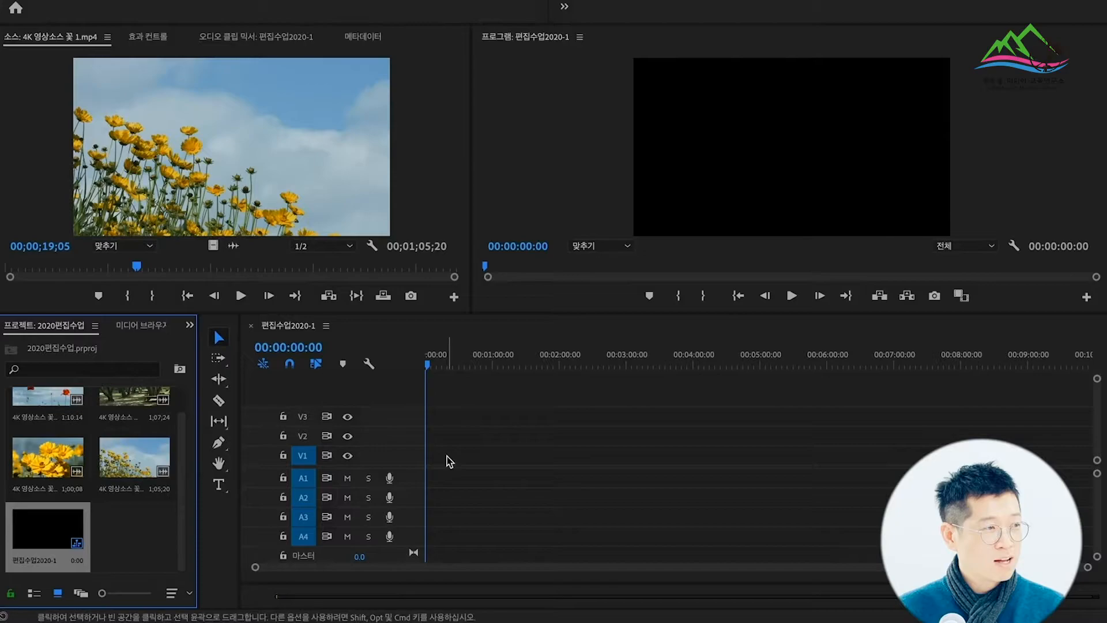
pyautogui.press('BackSpace')
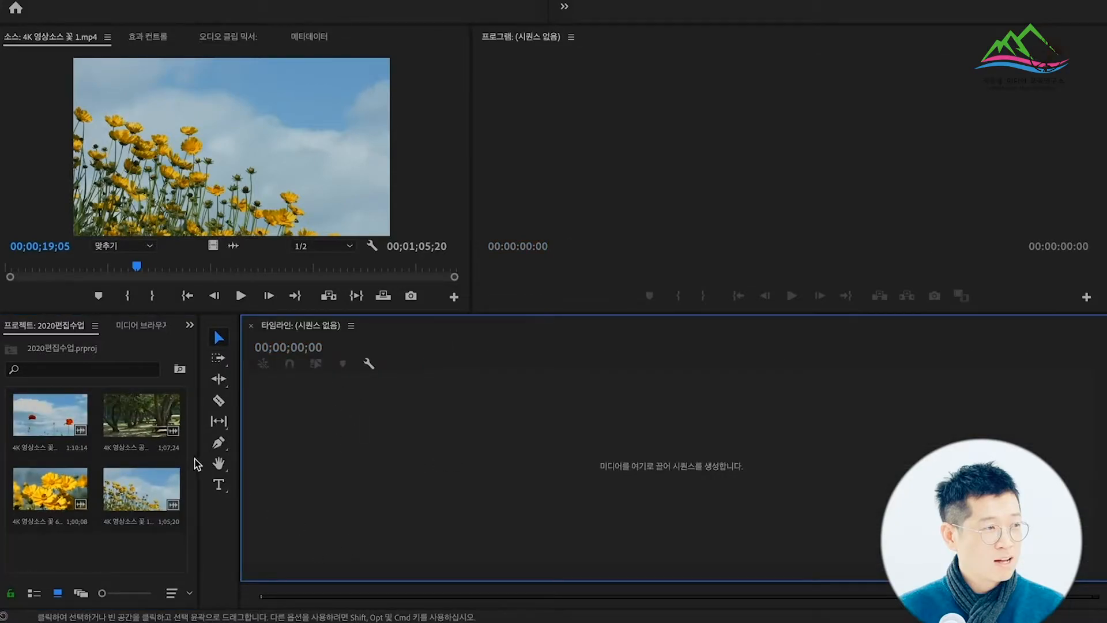
# Create a sequence directly from the poppy clip in the empty timeline, scrub through it, and delete both clip and sequence.
pyautogui.moveTo(57, 431); pyautogui.dragTo(440, 429)
pyautogui.moveTo(493, 354); pyautogui.dragTo(514, 373)
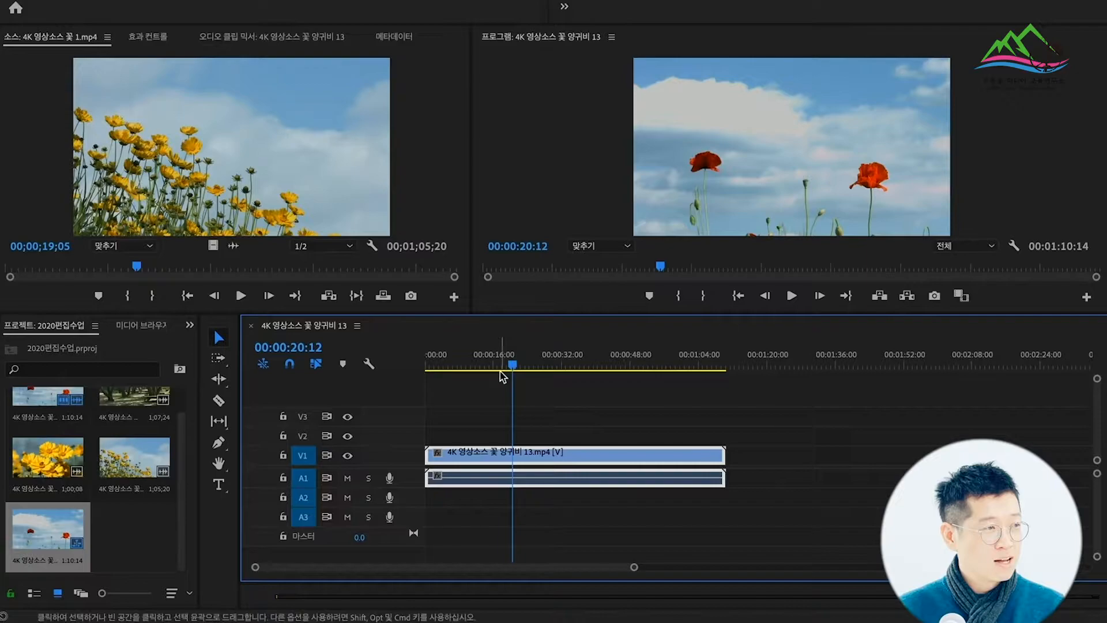
pyautogui.press('Delete')
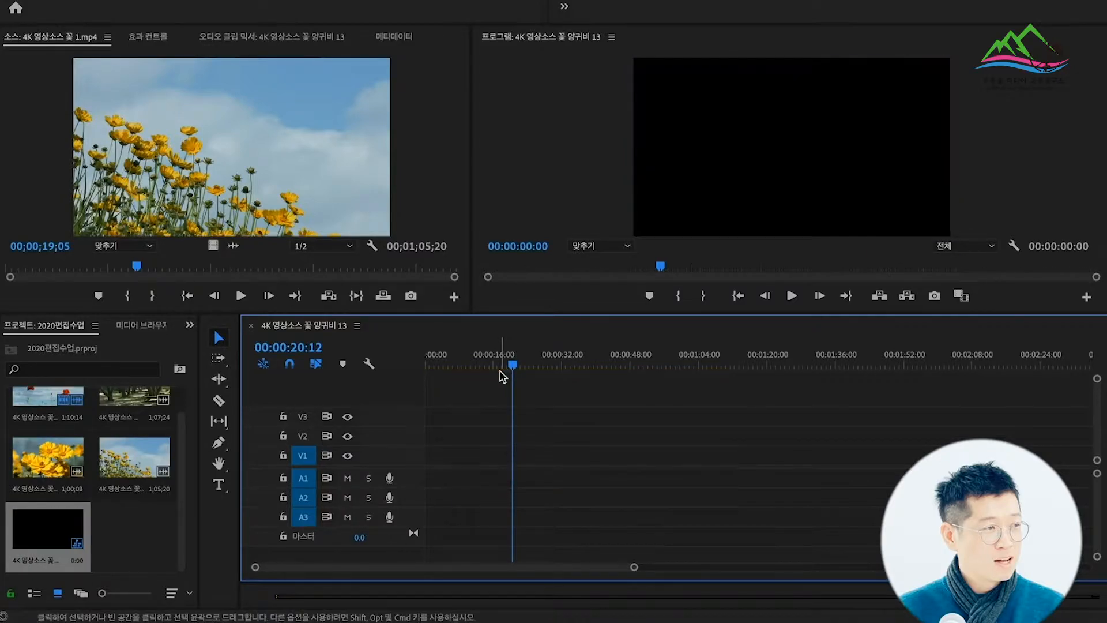
pyautogui.press('Delete')
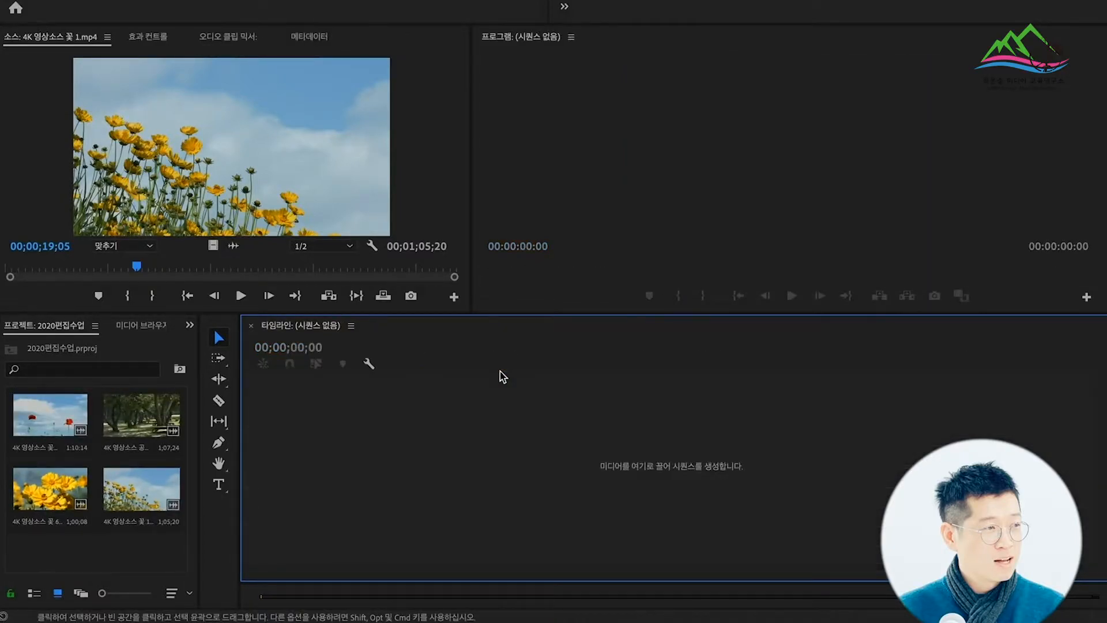
# Create a new sequence named 편집수업2020 with the ARRI 1080p 30 preset.
pyautogui.click(128, 0)
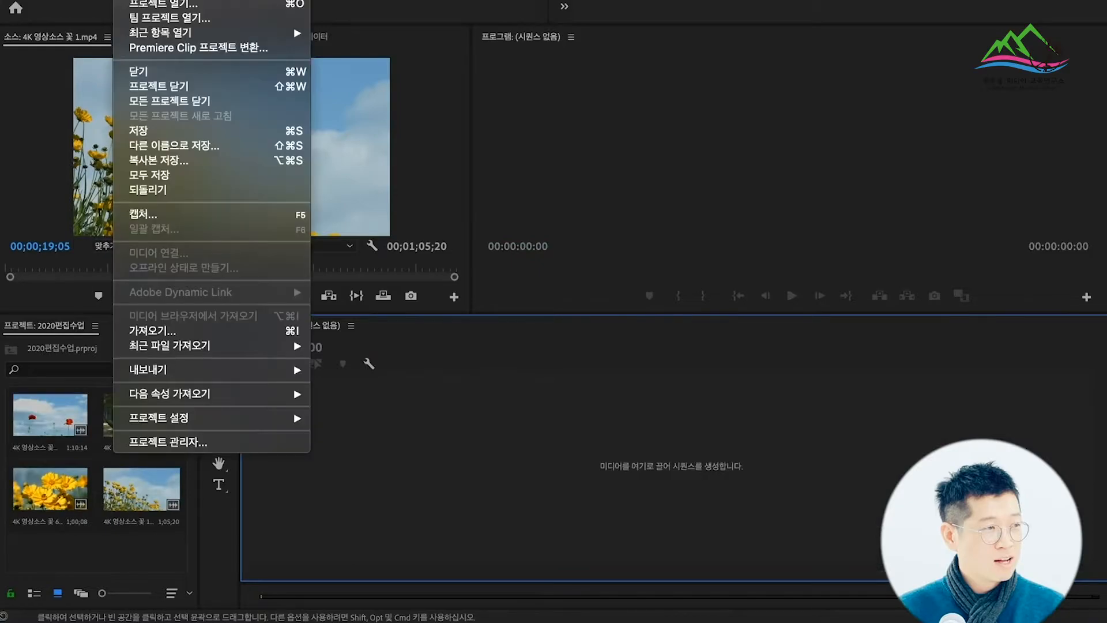
pyautogui.moveTo(150, 0)
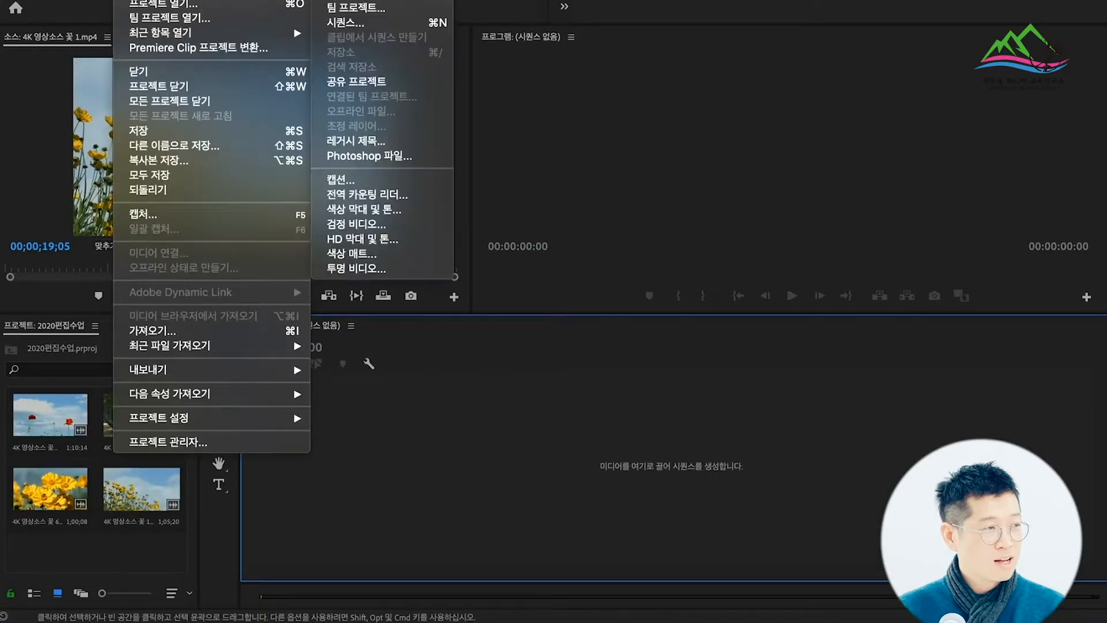
pyautogui.click(359, 26)
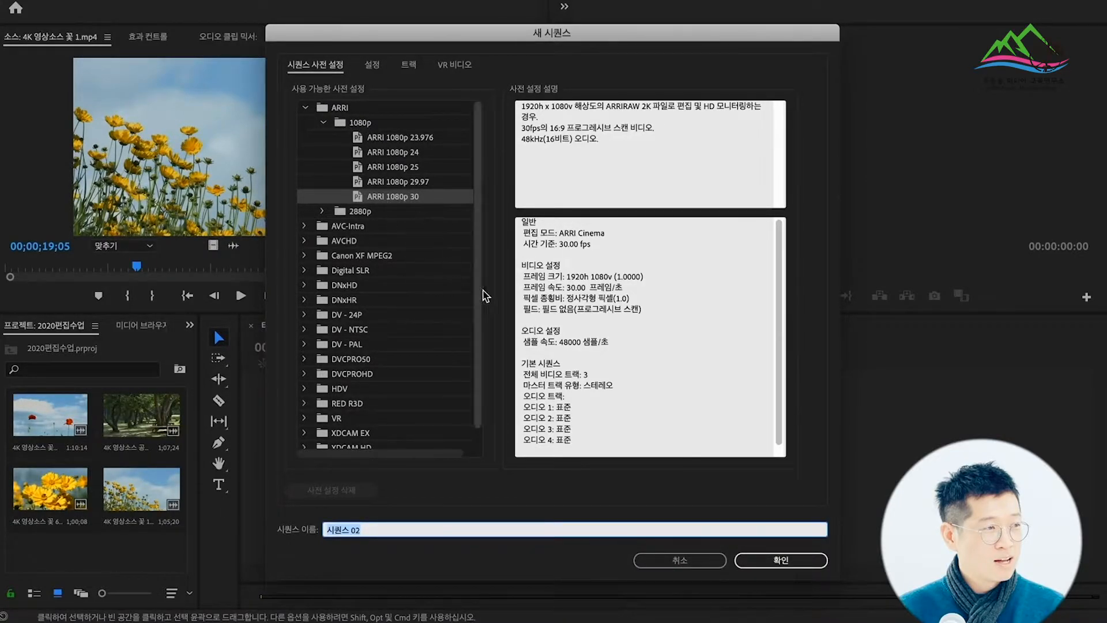
pyautogui.write('편집수업2020')
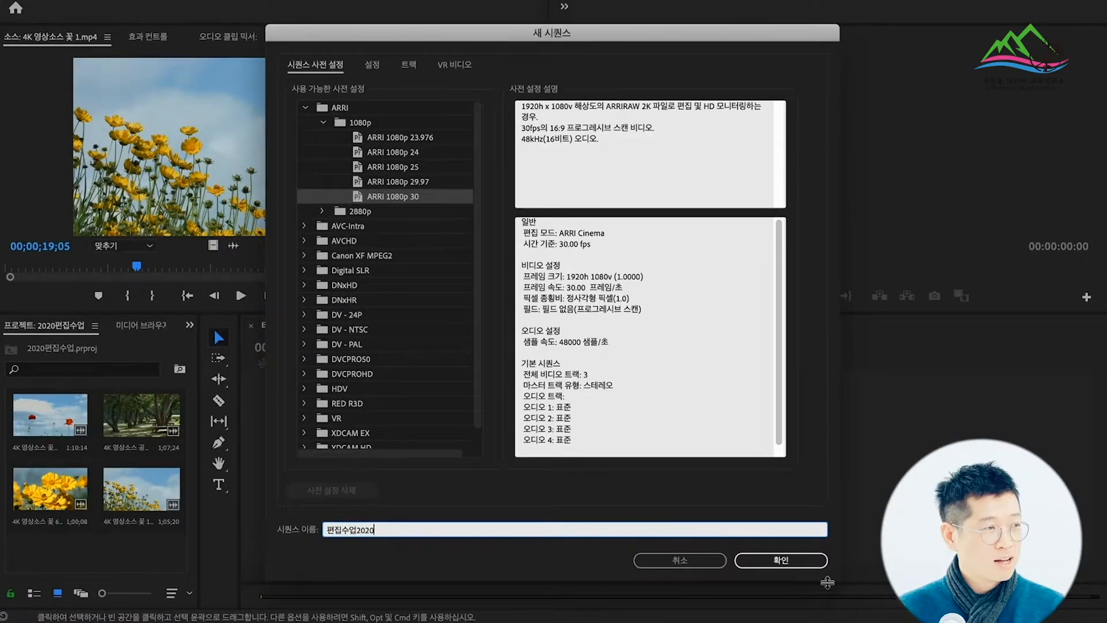
pyautogui.click(789, 561)
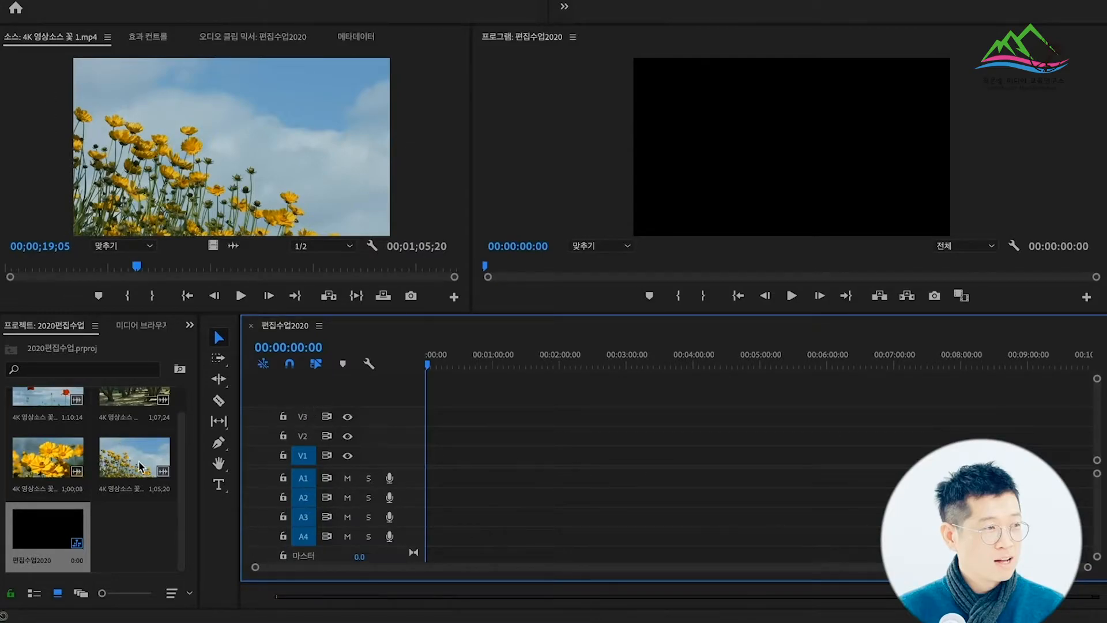
# Place the poppy clip on track V1 of the 편집수업2020 sequence, changing the sequence settings to match the clip.
pyautogui.scroll(1, 48, 438)
pyautogui.moveTo(49, 417); pyautogui.dragTo(478, 461)
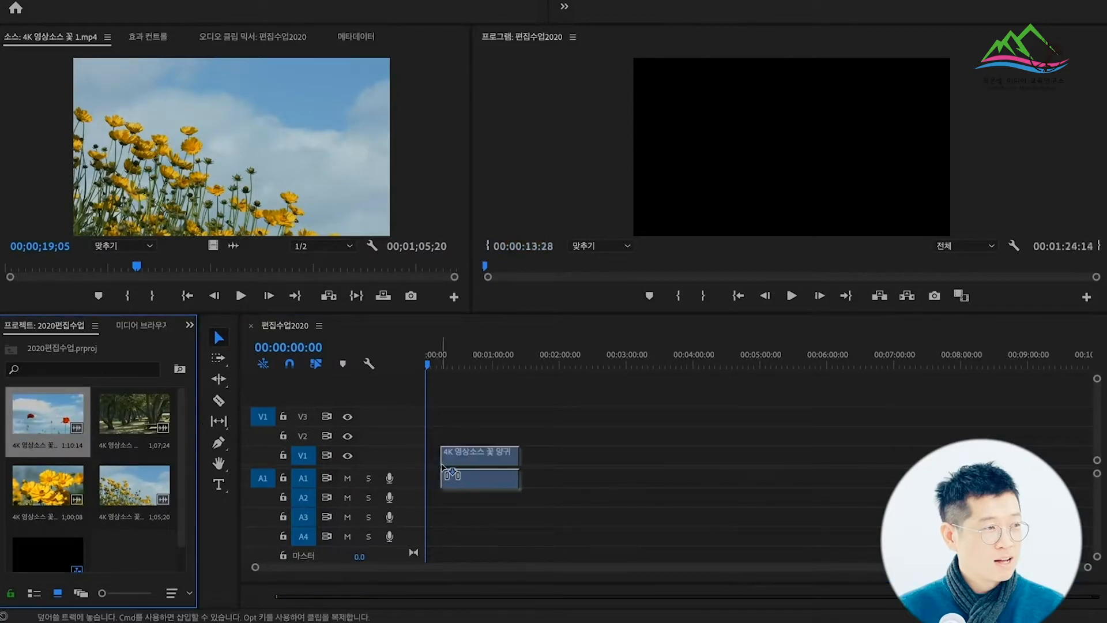
pyautogui.click(624, 344)
# Play and scrub the poppy clip in the timeline to 00;00;47;12 and delete it from the sequence.
pyautogui.click(453, 383)
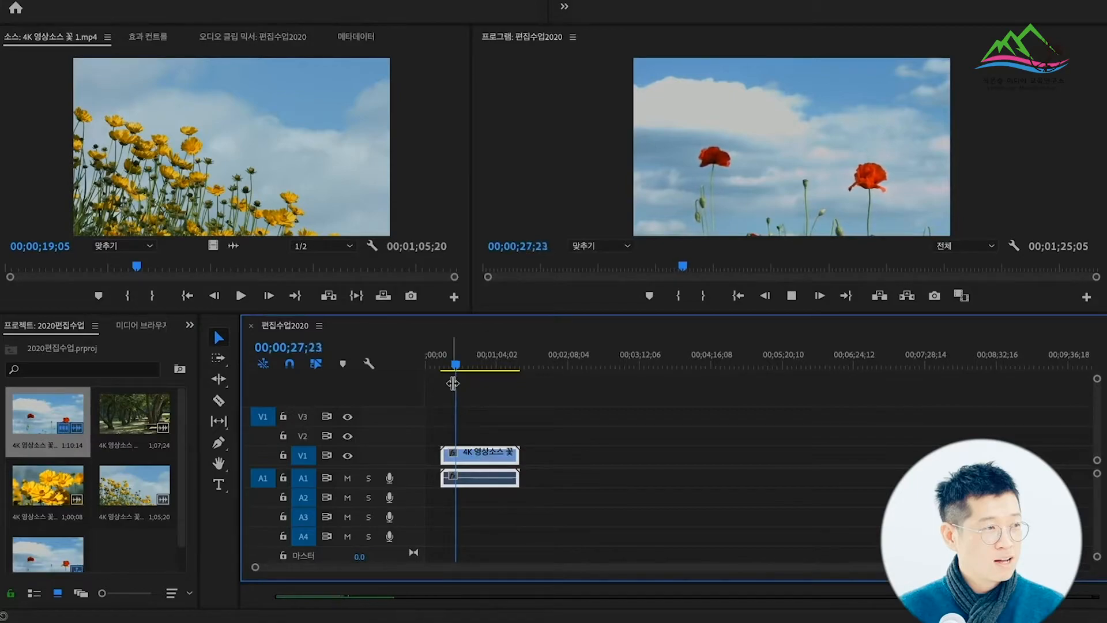
pyautogui.click(522, 414)
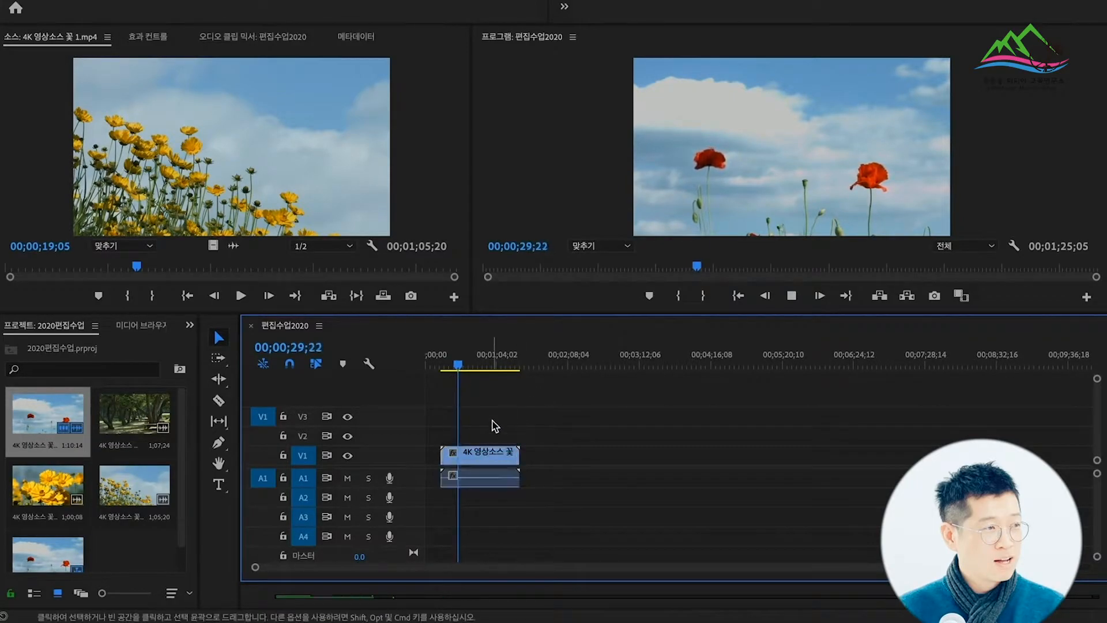
pyautogui.moveTo(457, 365); pyautogui.dragTo(482, 369)
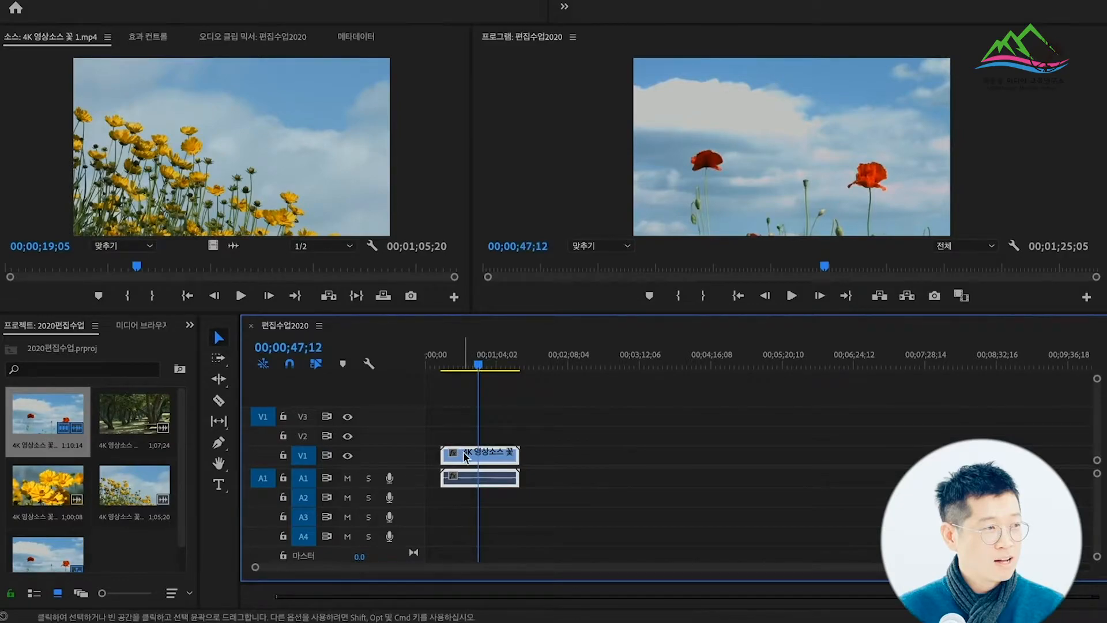
pyautogui.press('Delete')
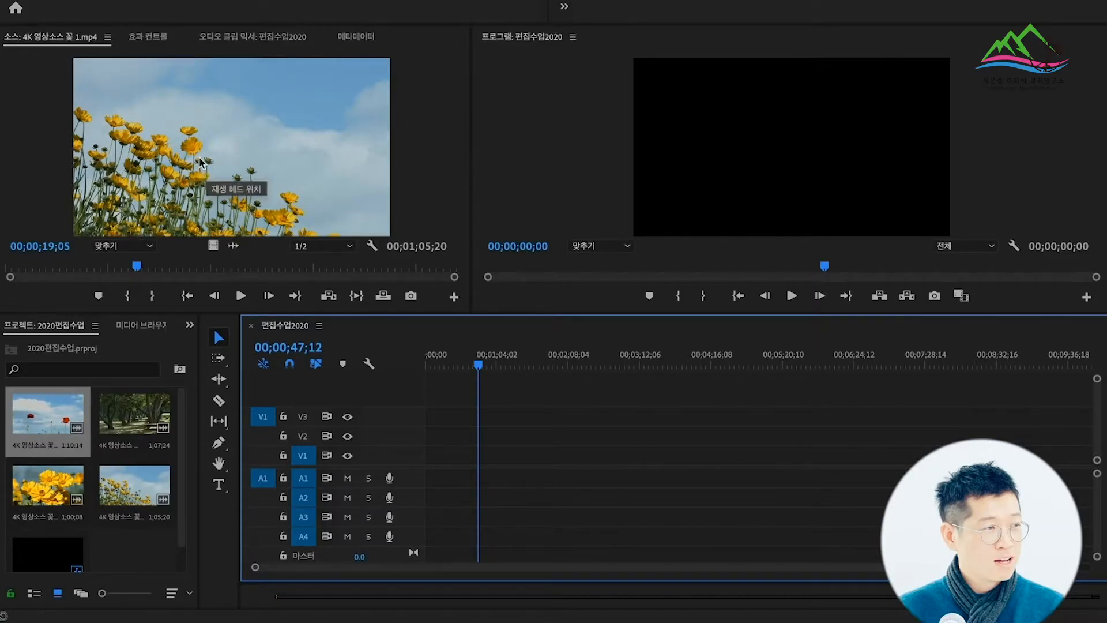
# Place 4K 영상소스 꽃 1.mp4 from the source monitor on track V1 at the playhead, changing the sequence settings to match the clip.
pyautogui.moveTo(200, 159); pyautogui.dragTo(526, 379)
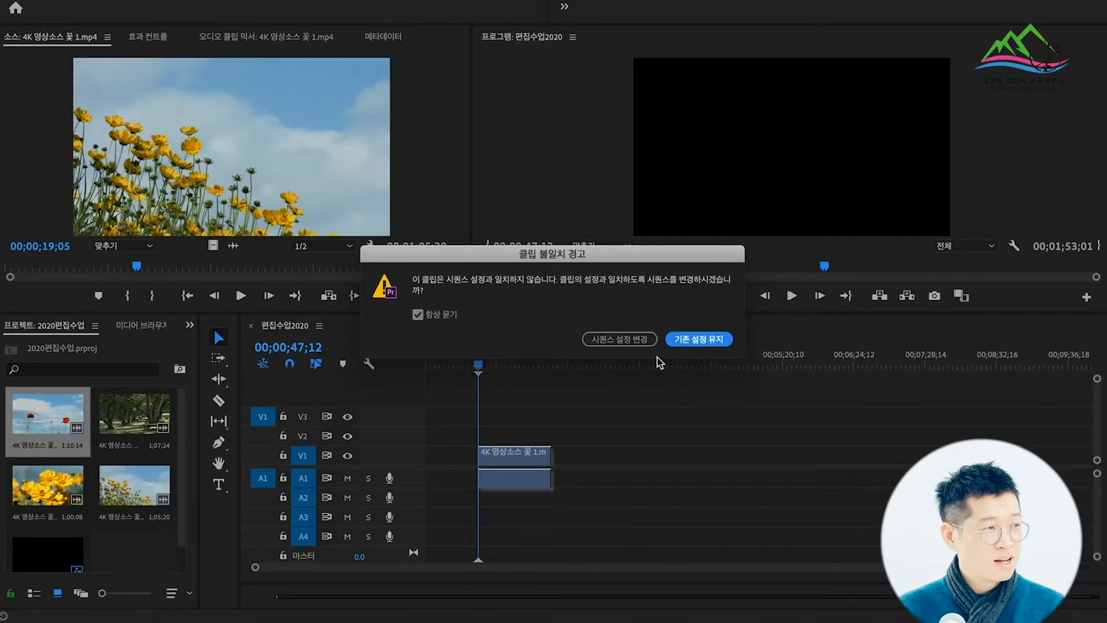
pyautogui.click(620, 340)
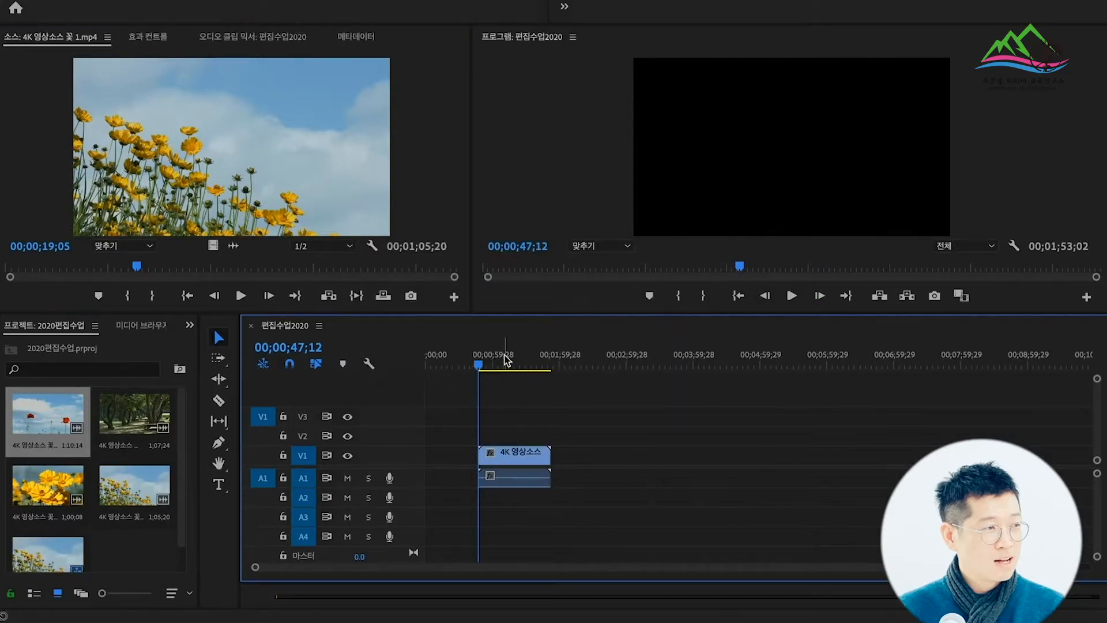
# Append 4K 영상소스 공원 식물원.mp4 and the close-up yellow flower clip end to end after the first clip on track V1.
pyautogui.click(528, 365)
pyautogui.moveTo(530, 369); pyautogui.dragTo(486, 411)
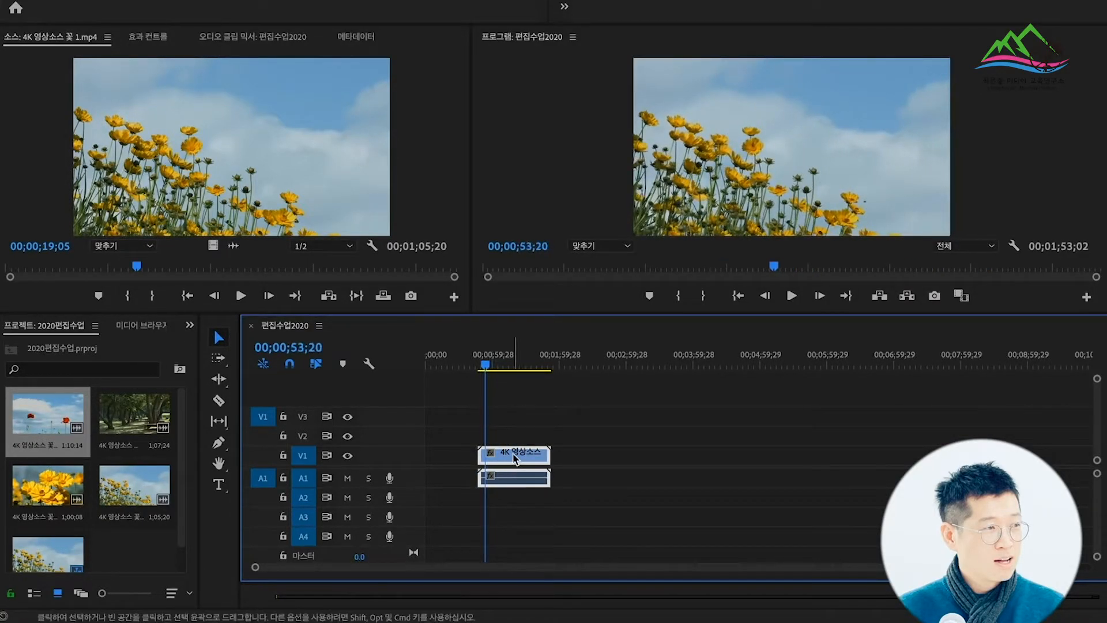
pyautogui.moveTo(134, 413); pyautogui.dragTo(569, 452)
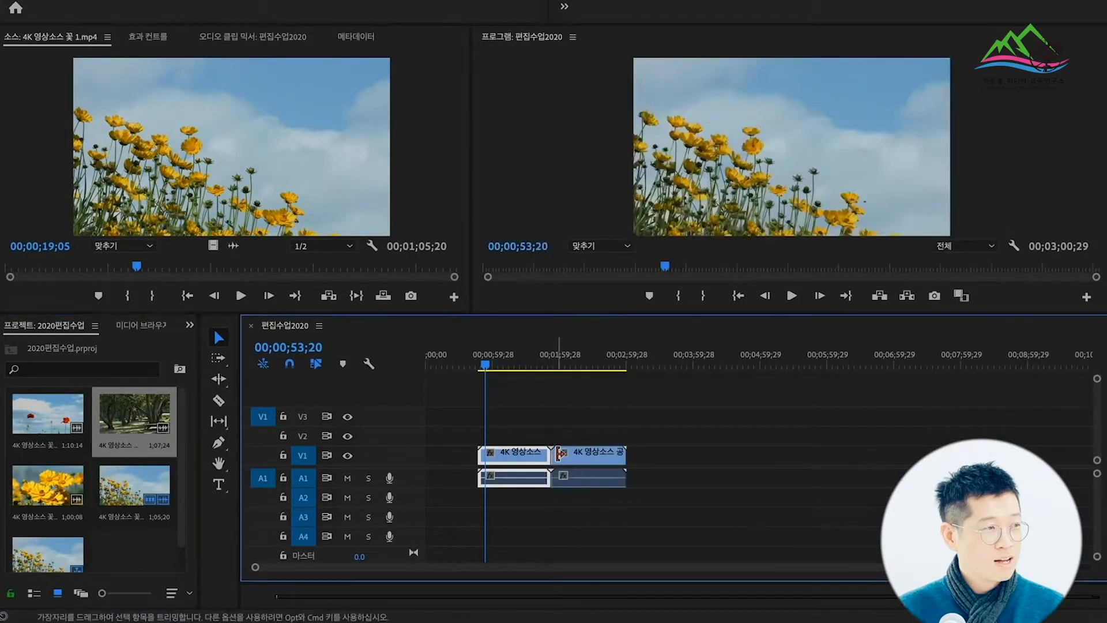
pyautogui.moveTo(68, 490); pyautogui.dragTo(639, 462)
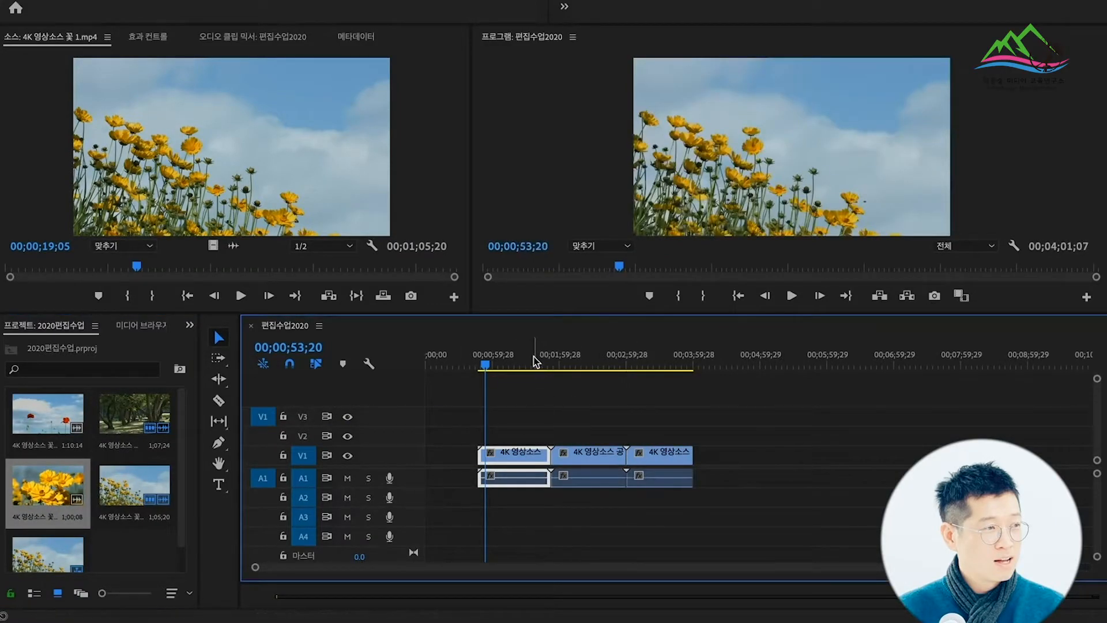
# Scrub through the three timeline clips to 00;03;39;22 and delete all of them from the sequence.
pyautogui.click(515, 366)
pyautogui.moveTo(515, 370); pyautogui.dragTo(515, 419)
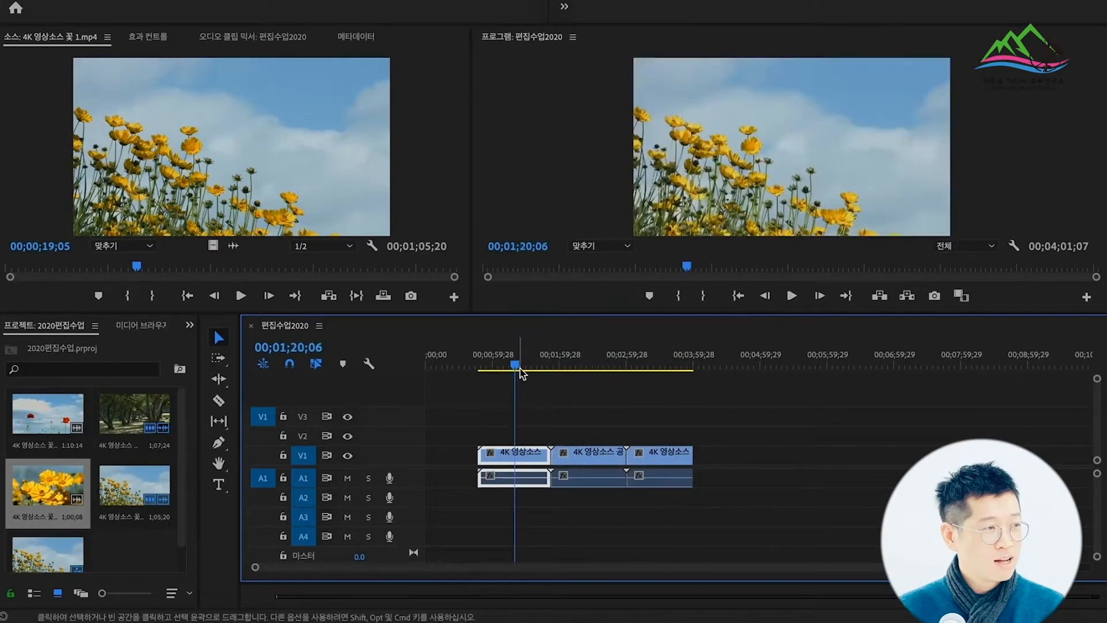
pyautogui.moveTo(520, 369); pyautogui.dragTo(675, 400)
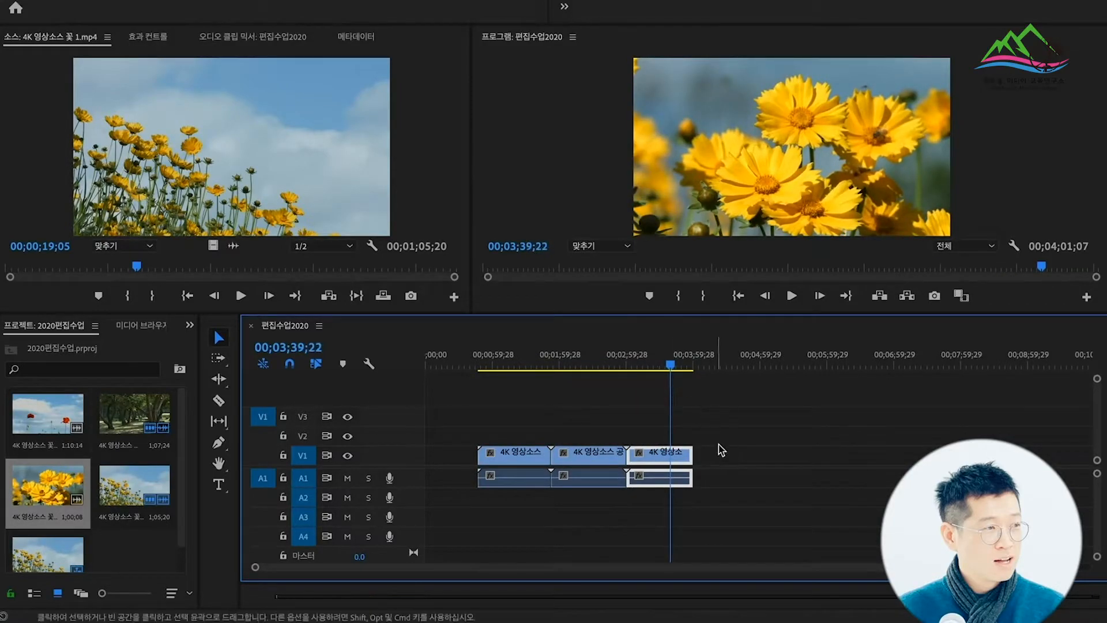
pyautogui.moveTo(719, 497); pyautogui.dragTo(525, 440)
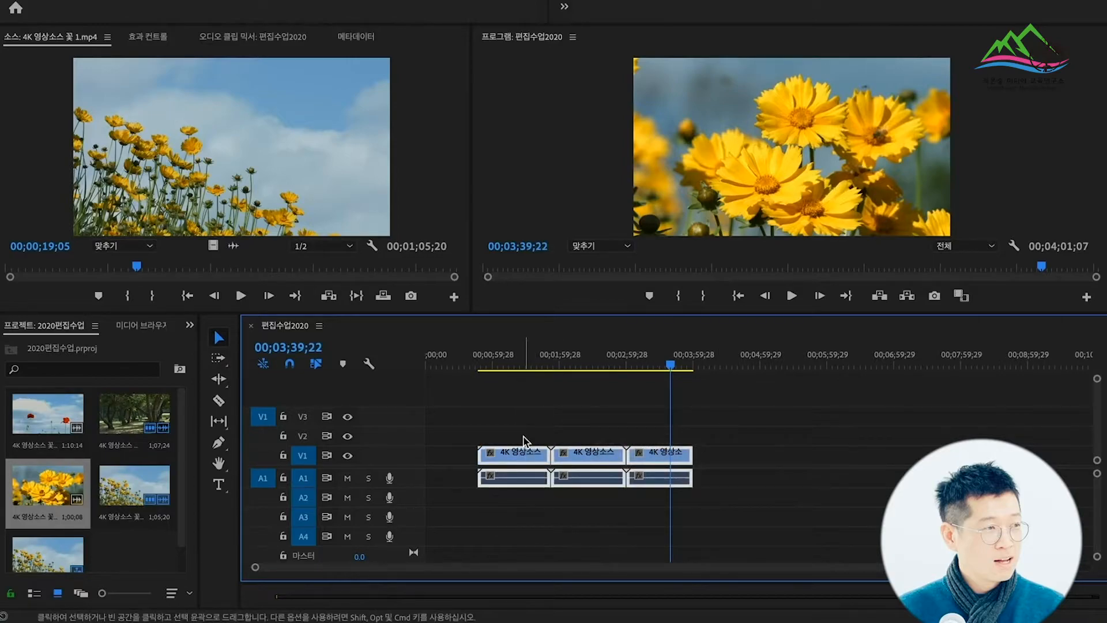
pyautogui.press('Delete')
# Place 4K 영상소스 꽃 양귀비 13.mp4 at the very start of track V1, changing the sequence settings to match the clip.
pyautogui.moveTo(506, 363); pyautogui.dragTo(461, 371)
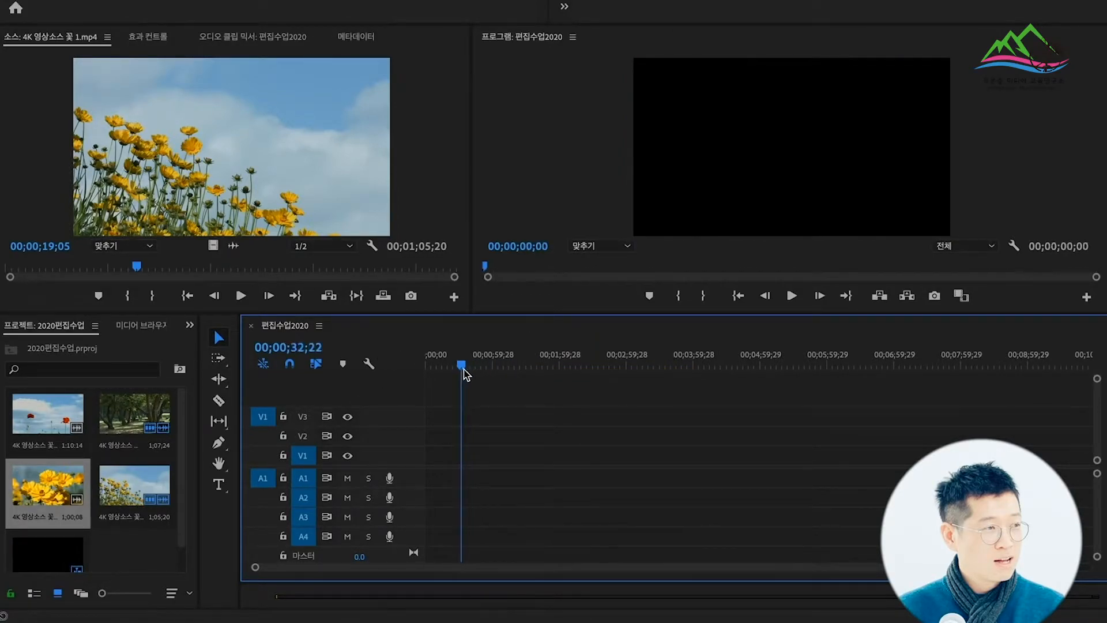
pyautogui.click(119, 557)
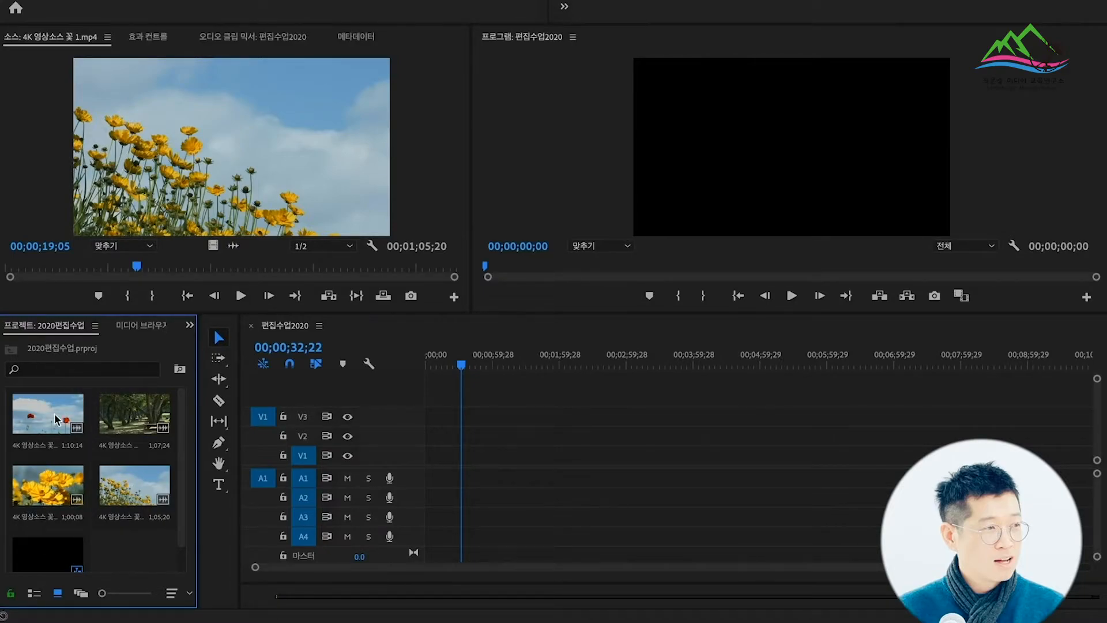
pyautogui.moveTo(54, 422); pyautogui.dragTo(435, 457)
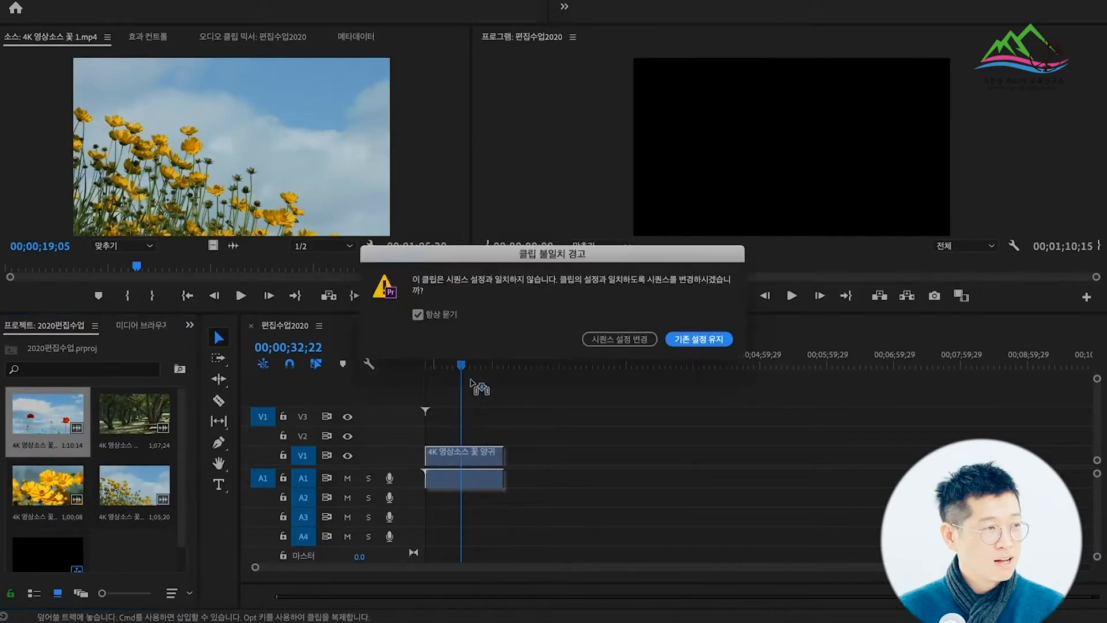
pyautogui.click(647, 338)
# Split the poppy clip on track V1 at 00;00;32;04 with the Razor tool.
pyautogui.moveTo(460, 363)
pyautogui.mouseDown()
pyautogui.moveTo(450, 373)
pyautogui.moveTo(464, 371)
pyautogui.moveTo(450, 374)
pyautogui.mouseUp()
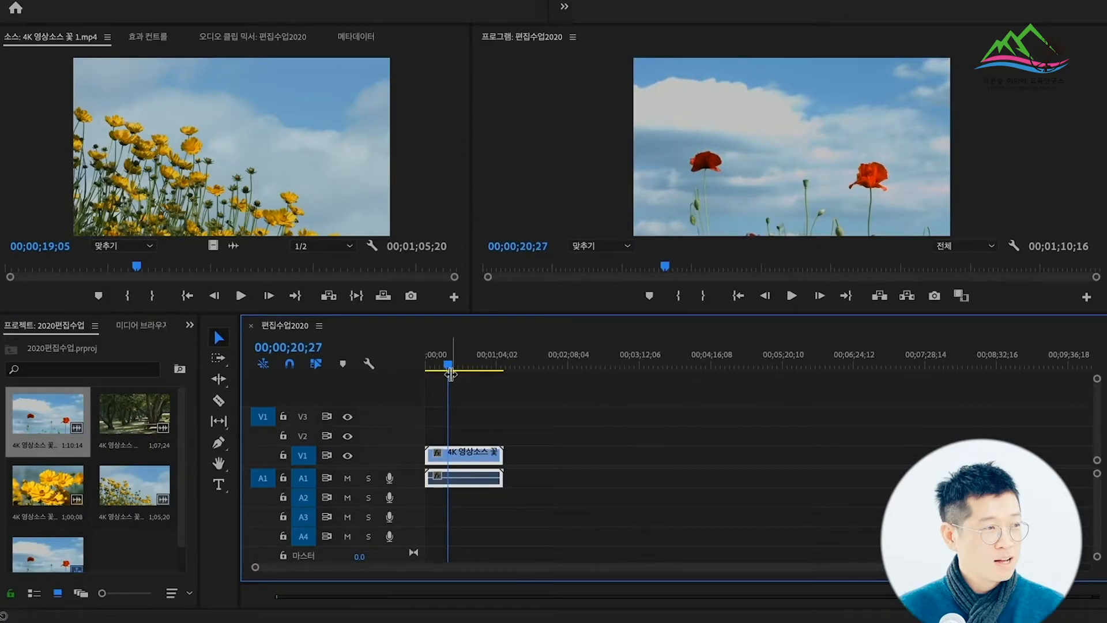
pyautogui.press('=')
pyautogui.press('=')
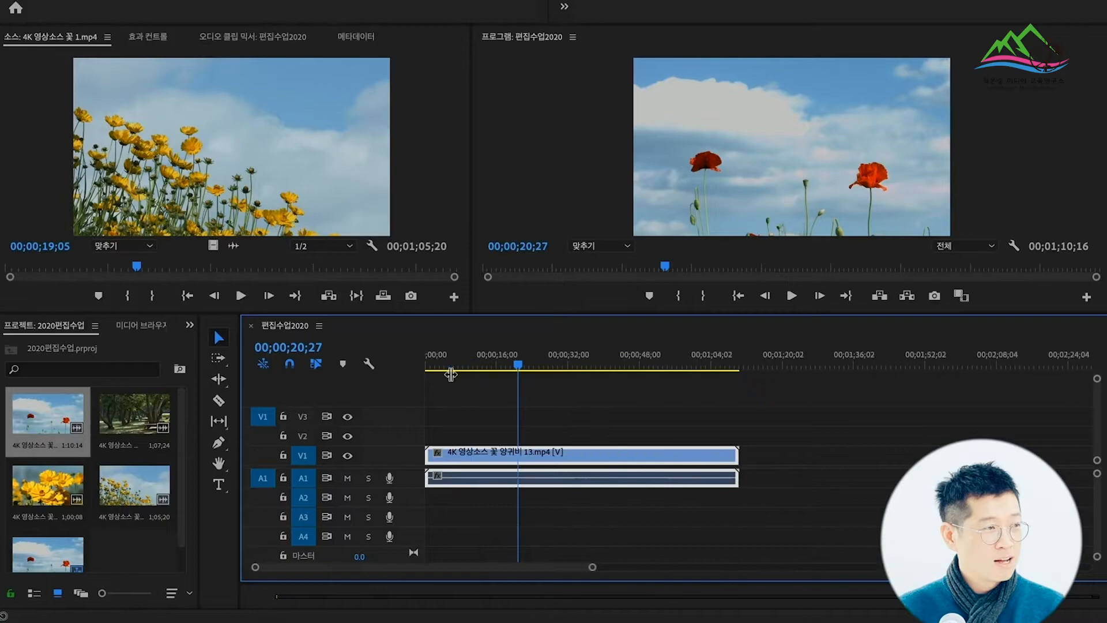
pyautogui.press('=')
pyautogui.press('-')
pyautogui.press('=')
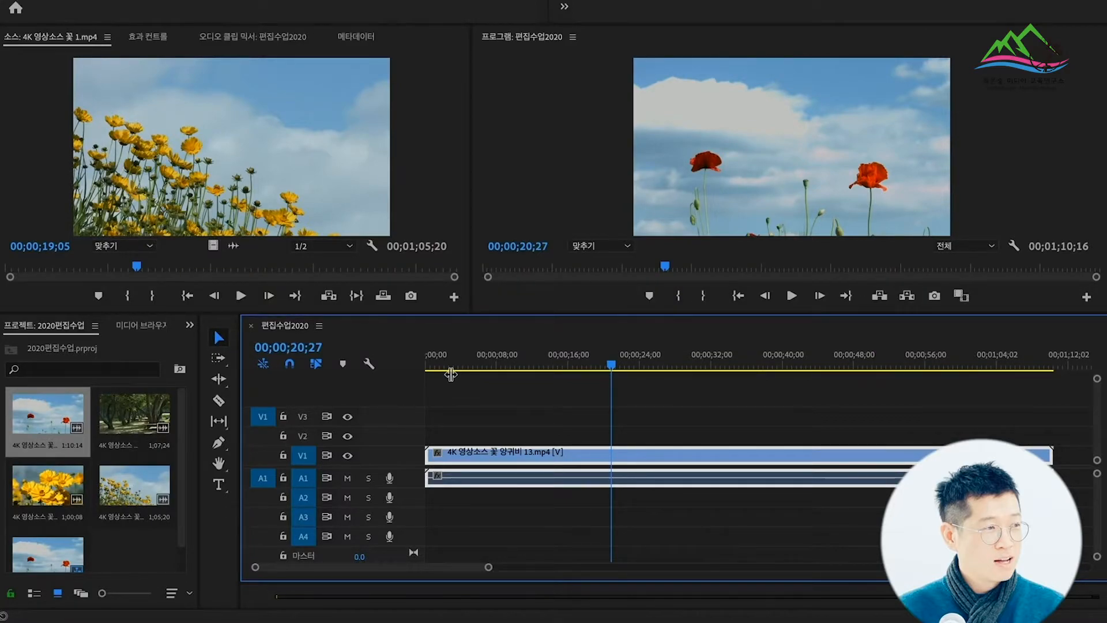
pyautogui.moveTo(451, 375); pyautogui.dragTo(712, 371)
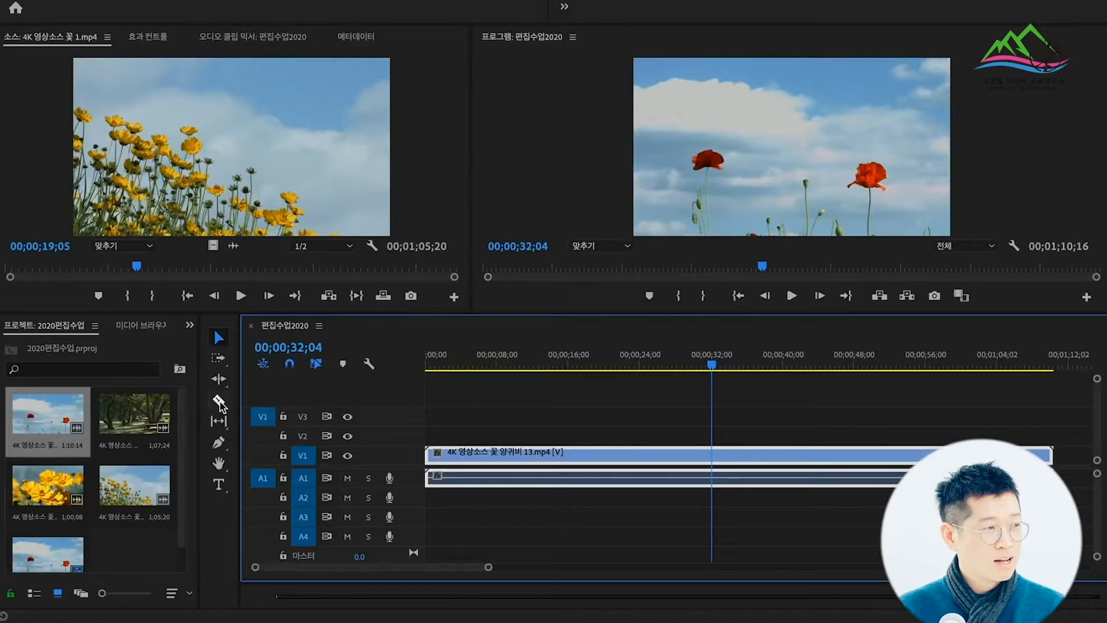
pyautogui.click(362, 447)
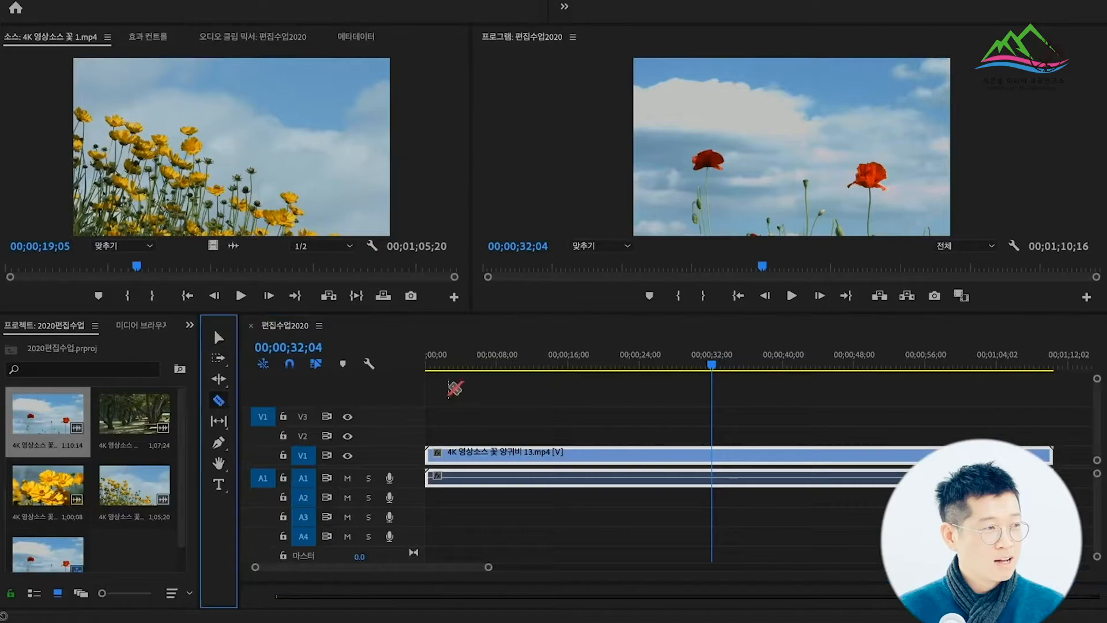
pyautogui.click(711, 452)
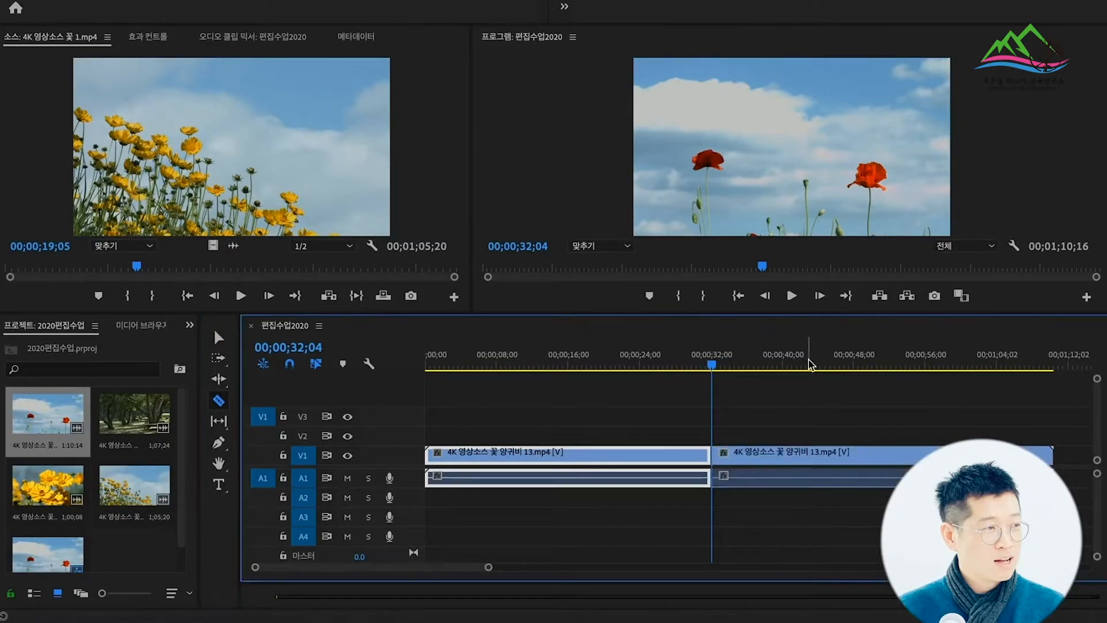
# Move the playhead to 00;00;19;05 and delete the section of the poppy clip before the cut.
pyautogui.moveTo(712, 368); pyautogui.dragTo(596, 460)
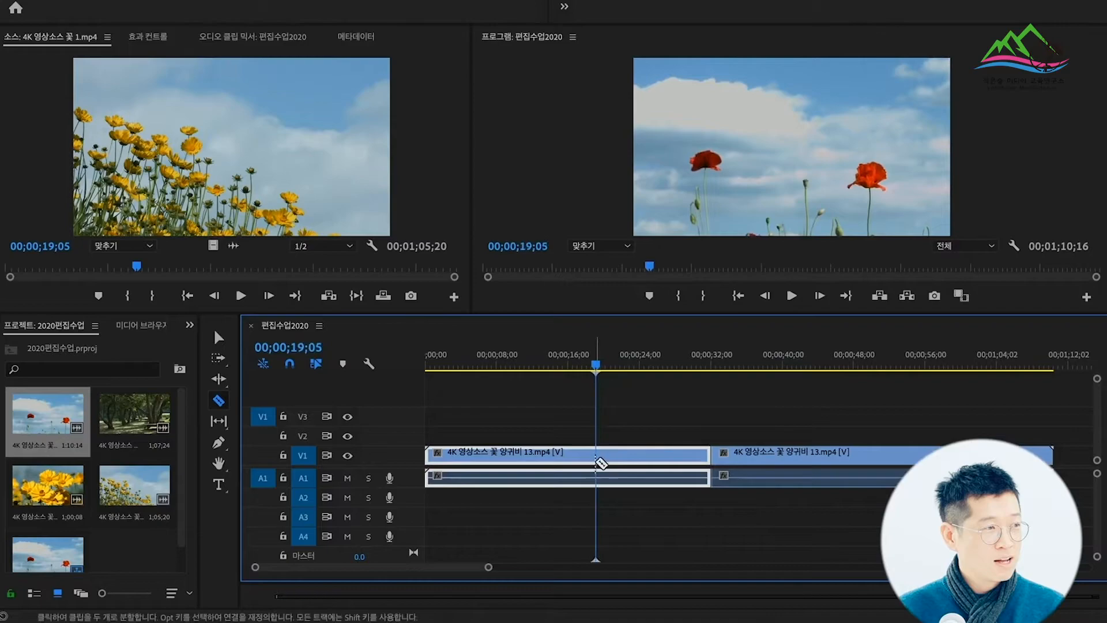
pyautogui.press('Delete')
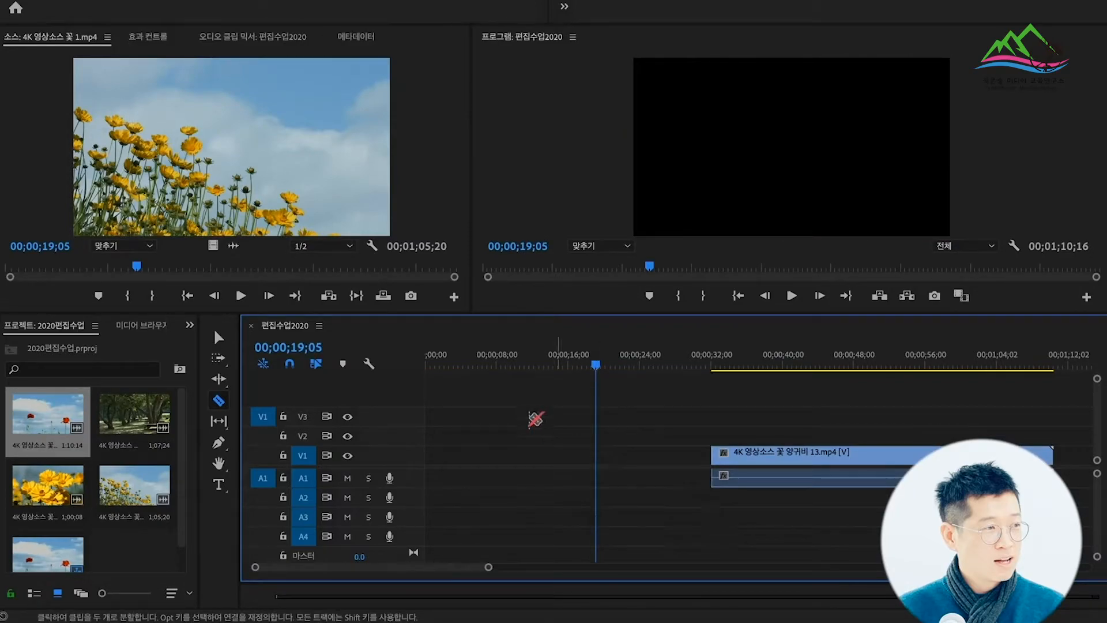
pyautogui.click(834, 475)
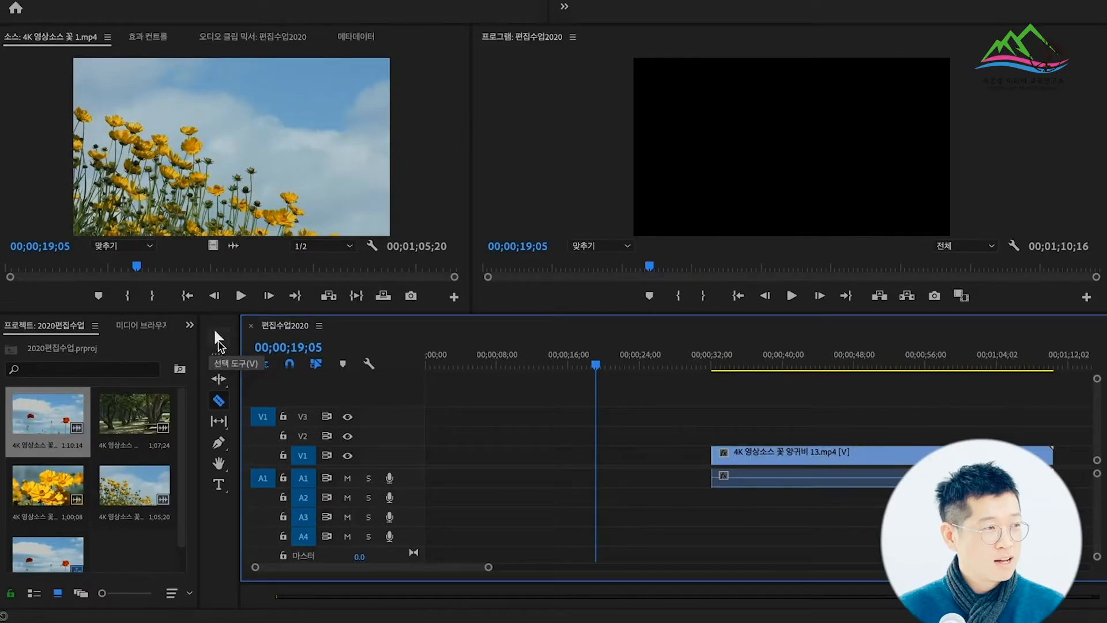
# Move the remaining poppy section earlier on track V1 so that it ends at 00;00;47;04.
pyautogui.click(218, 336)
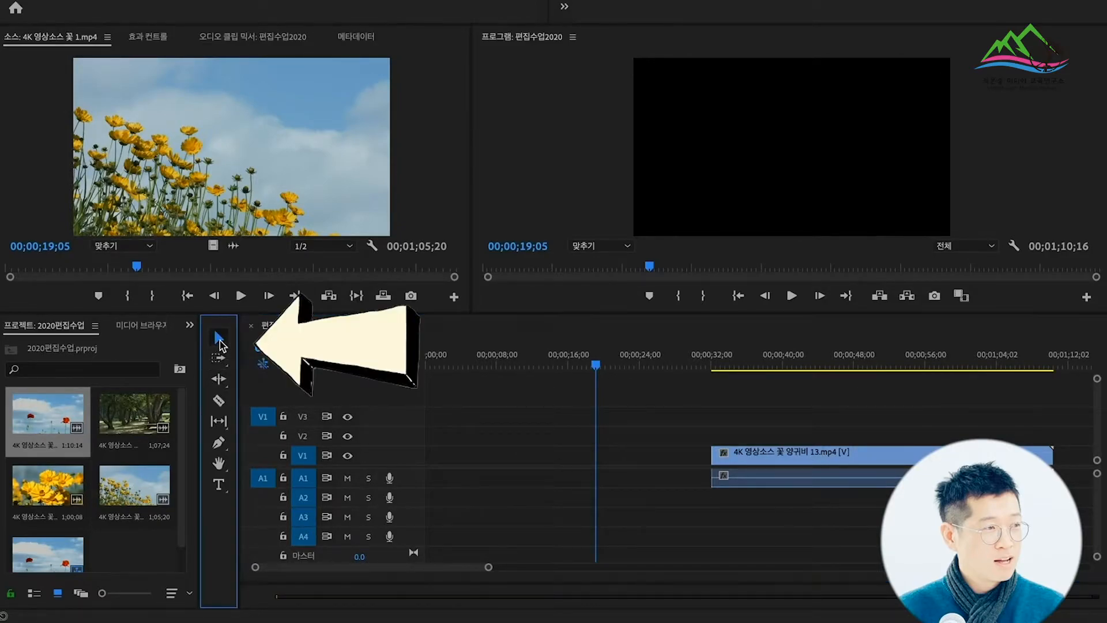
pyautogui.click(790, 458)
pyautogui.moveTo(791, 459); pyautogui.dragTo(552, 465)
pyautogui.press('-')
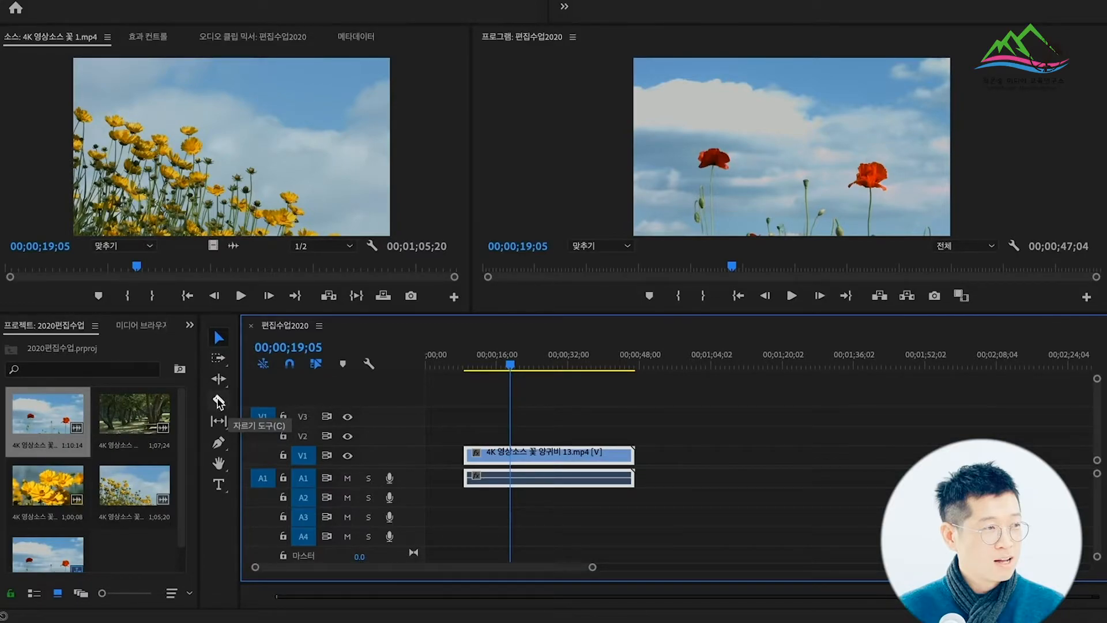
pyautogui.moveTo(569, 455); pyautogui.dragTo(557, 456)
# Trim the poppy clip inward at both its start and its end, ending it at 00;00;41;22.
pyautogui.moveTo(510, 367)
pyautogui.mouseDown()
pyautogui.moveTo(543, 375)
pyautogui.moveTo(515, 380)
pyautogui.mouseUp()
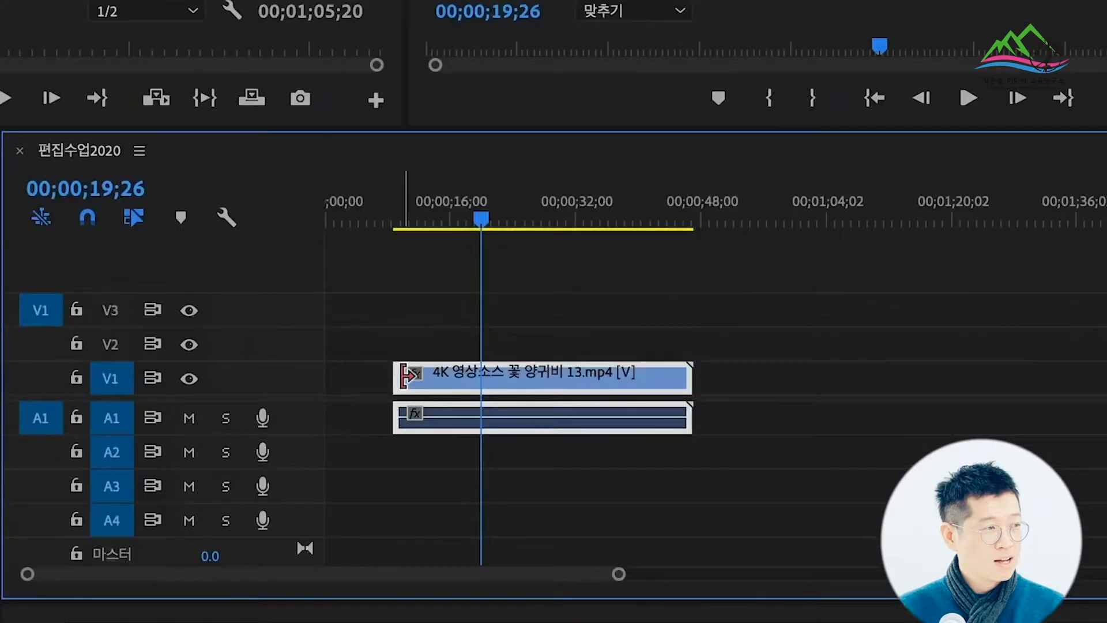
pyautogui.click(468, 453)
pyautogui.moveTo(413, 374); pyautogui.dragTo(432, 376)
pyautogui.moveTo(686, 375); pyautogui.dragTo(649, 376)
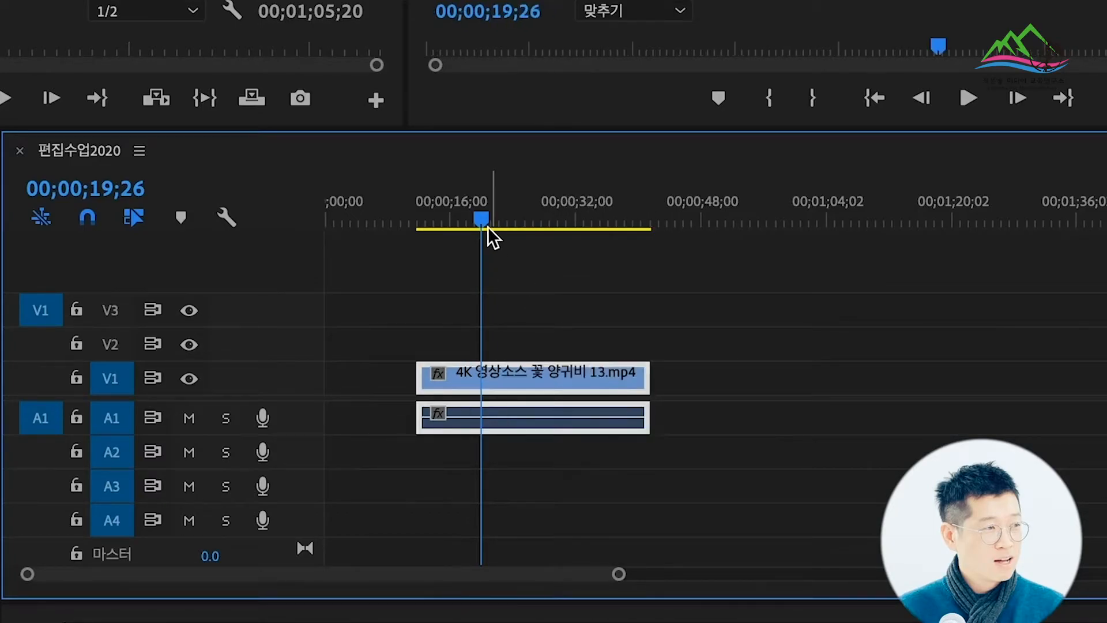
pyautogui.moveTo(466, 220); pyautogui.dragTo(493, 225)
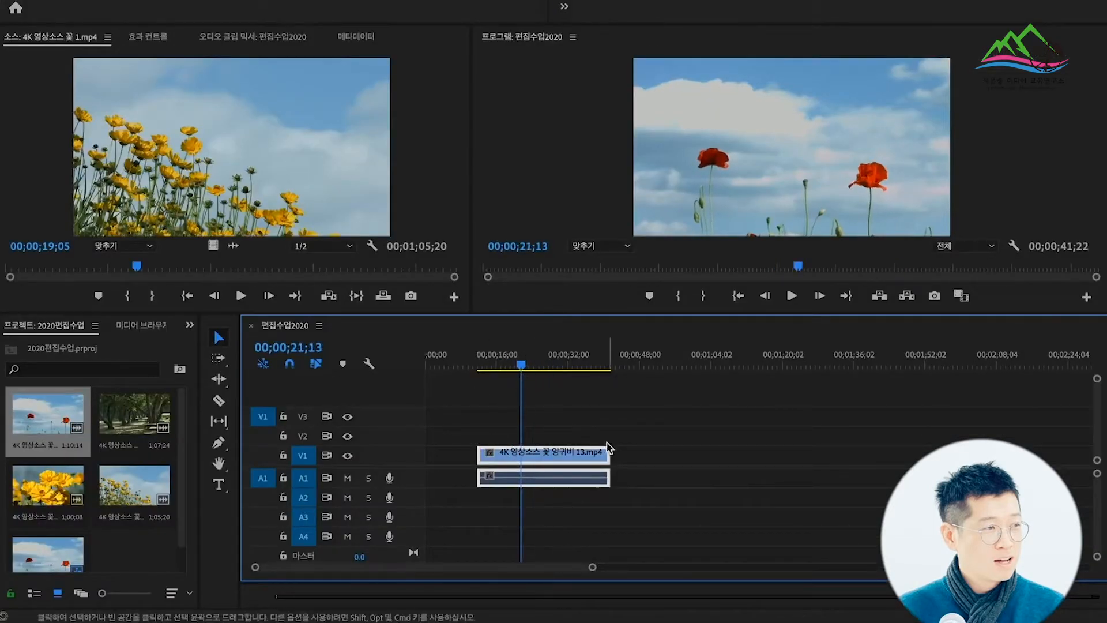
# Extend the poppy clip's start slightly outward and its end out to 00;00;47;04.
pyautogui.moveTo(479, 455)
pyautogui.mouseDown()
pyautogui.moveTo(492, 456)
pyautogui.moveTo(458, 455)
pyautogui.moveTo(474, 456)
pyautogui.mouseUp()
pyautogui.moveTo(609, 454); pyautogui.dragTo(732, 440)
pyautogui.click(544, 365)
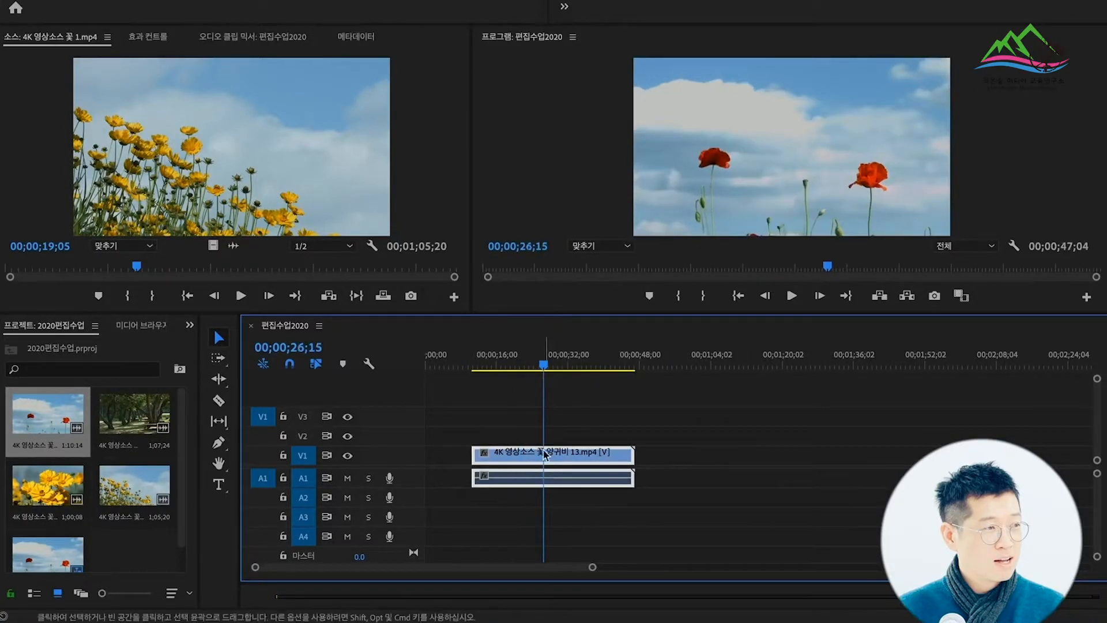
# Split the poppy clip into three sections with Razor cuts at 00;00;23;21 and 00;00;32;12.
pyautogui.click(532, 368)
pyautogui.hotkey('shift', 'Left')
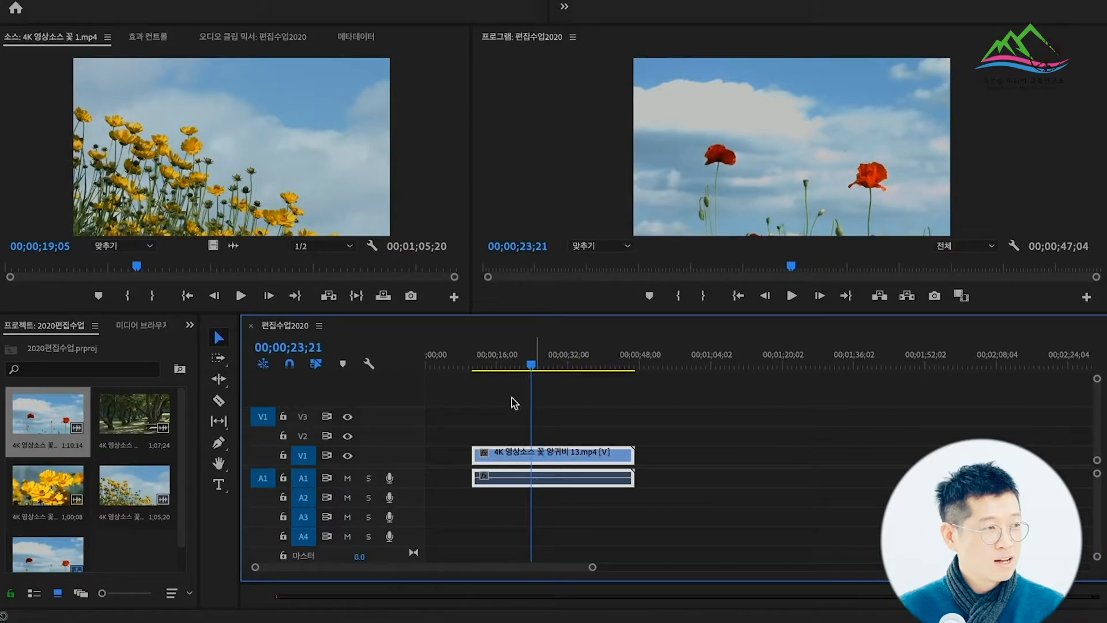
pyautogui.click(219, 401)
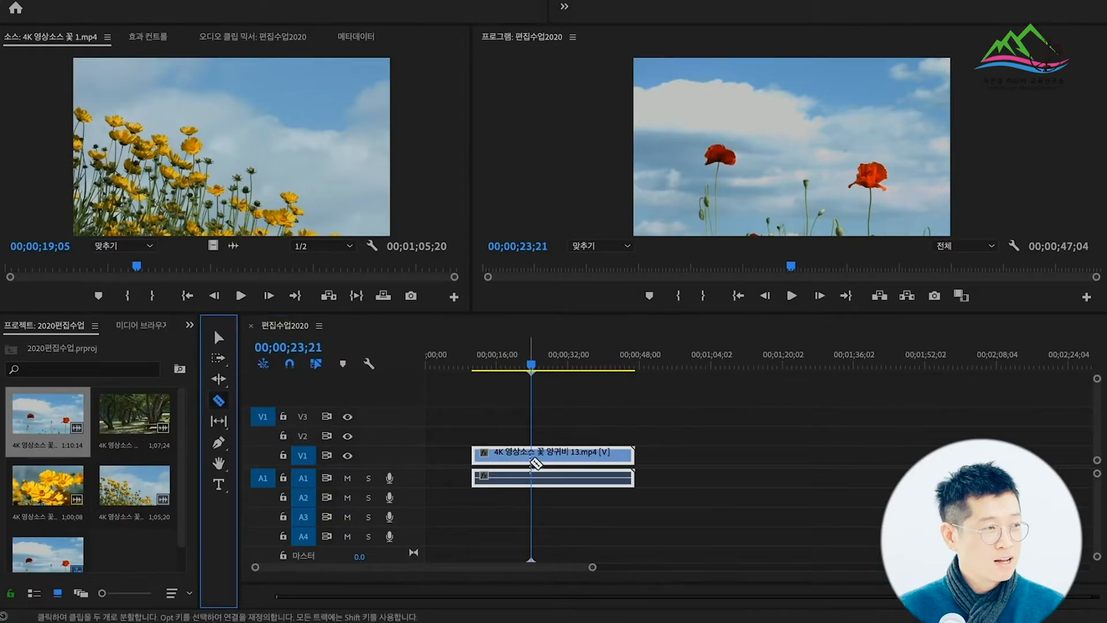
pyautogui.click(529, 470)
pyautogui.click(552, 368)
pyautogui.moveTo(553, 371); pyautogui.dragTo(569, 369)
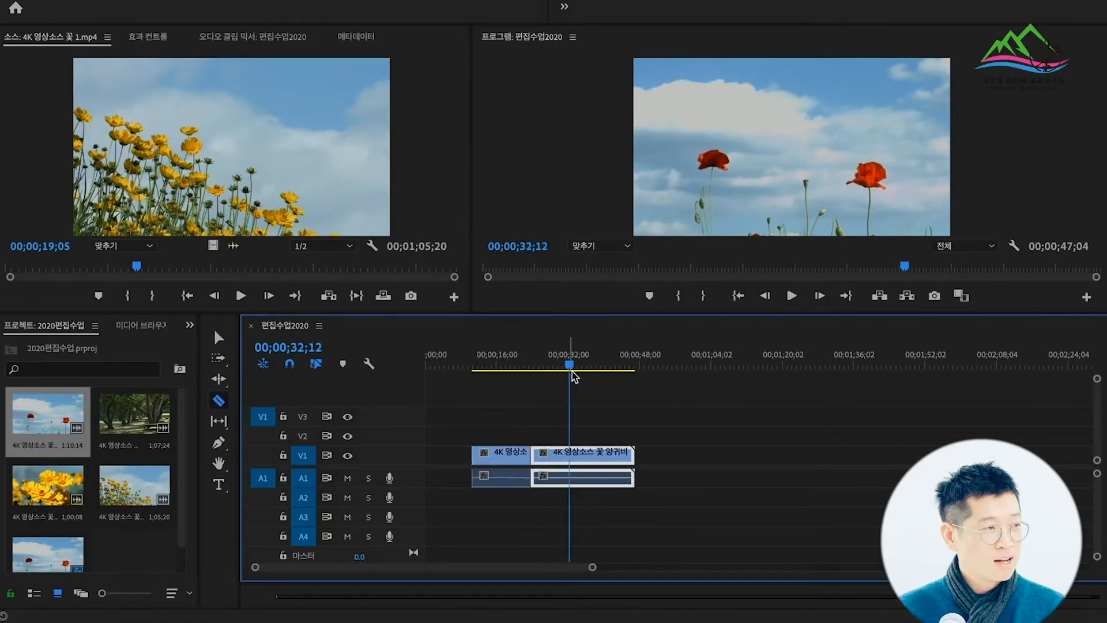
pyautogui.click(570, 455)
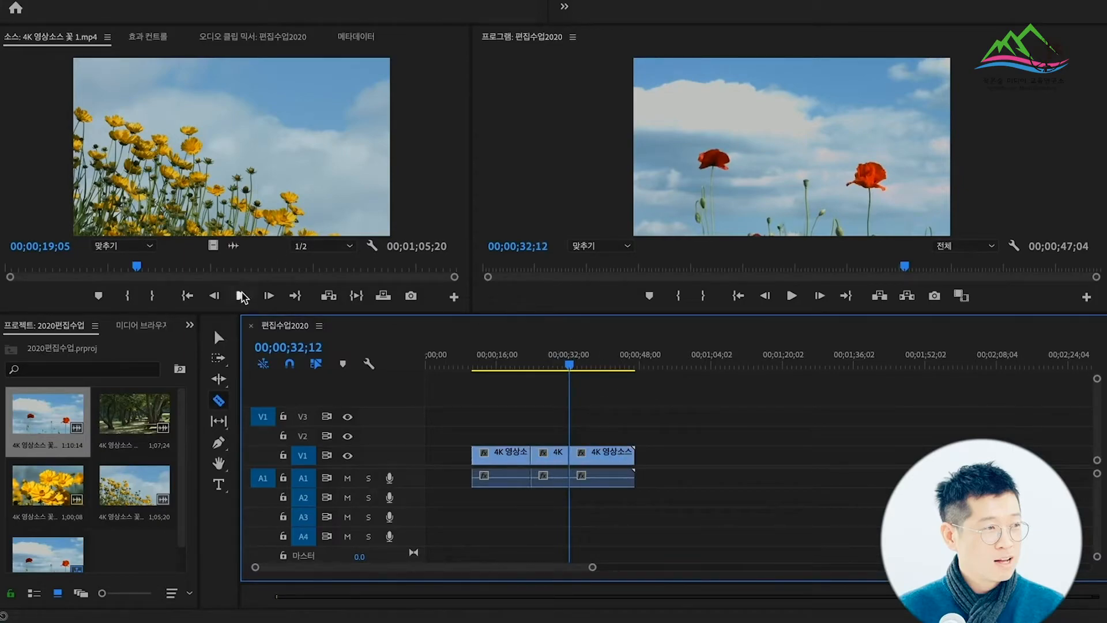
# Delete the first and last sections of the split poppy clip, keeping only the middle one.
pyautogui.click(219, 337)
pyautogui.click(507, 451)
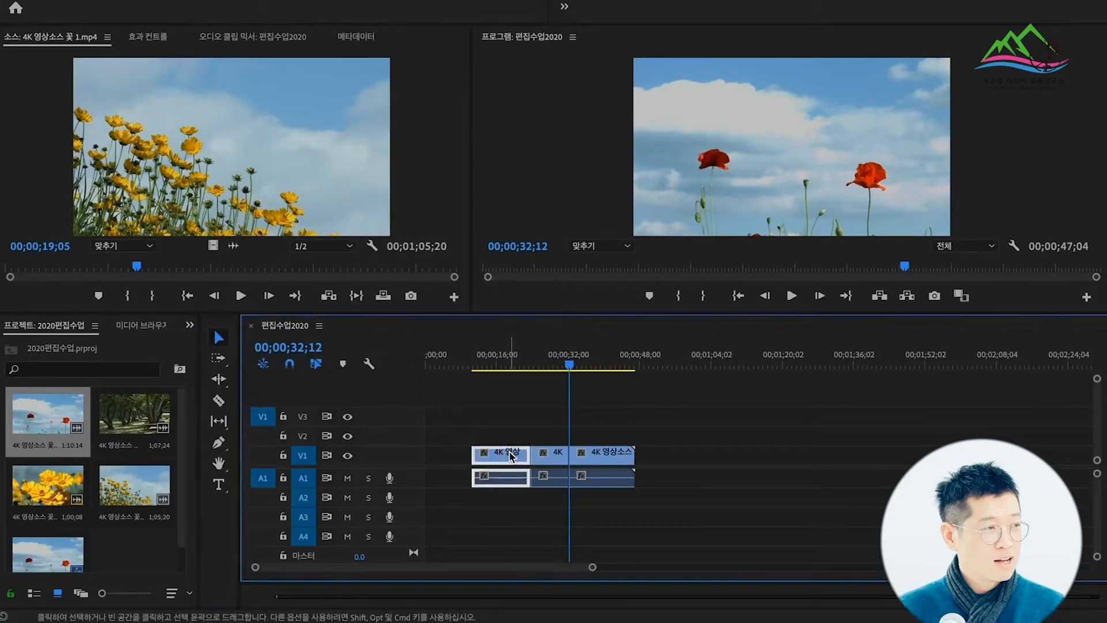
pyautogui.press('Delete')
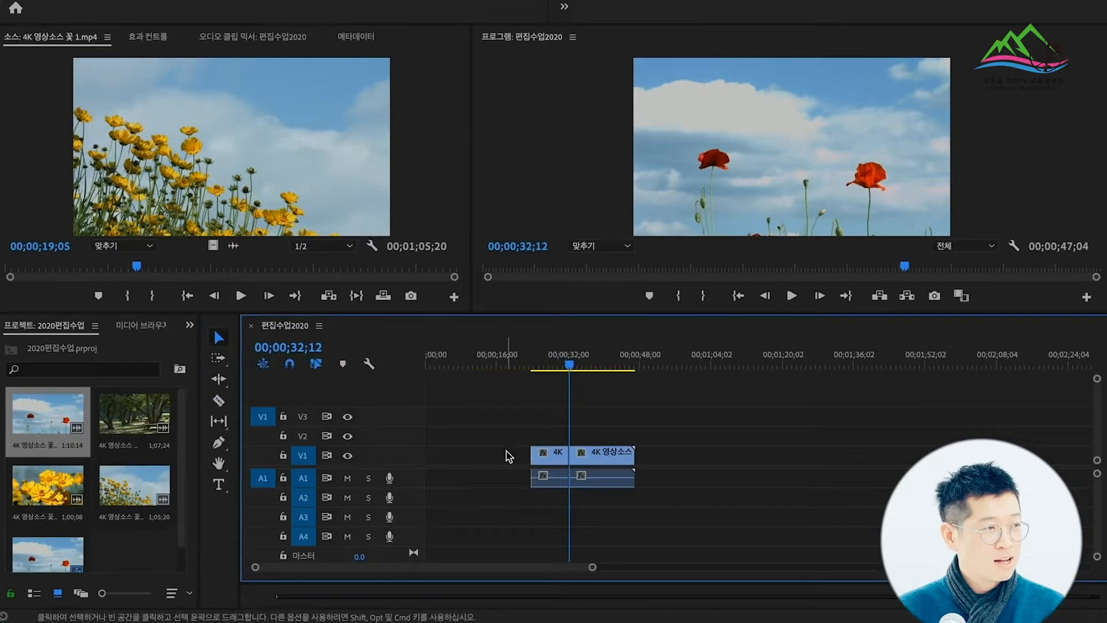
pyautogui.click(615, 462)
pyautogui.press('Delete')
# Move the middle poppy section earlier on track V1 so it ends at 00;00;15;25, and put the playhead at 00;00;10;24.
pyautogui.moveTo(568, 363); pyautogui.dragTo(548, 366)
pyautogui.moveTo(555, 462); pyautogui.dragTo(481, 461)
pyautogui.click(474, 365)
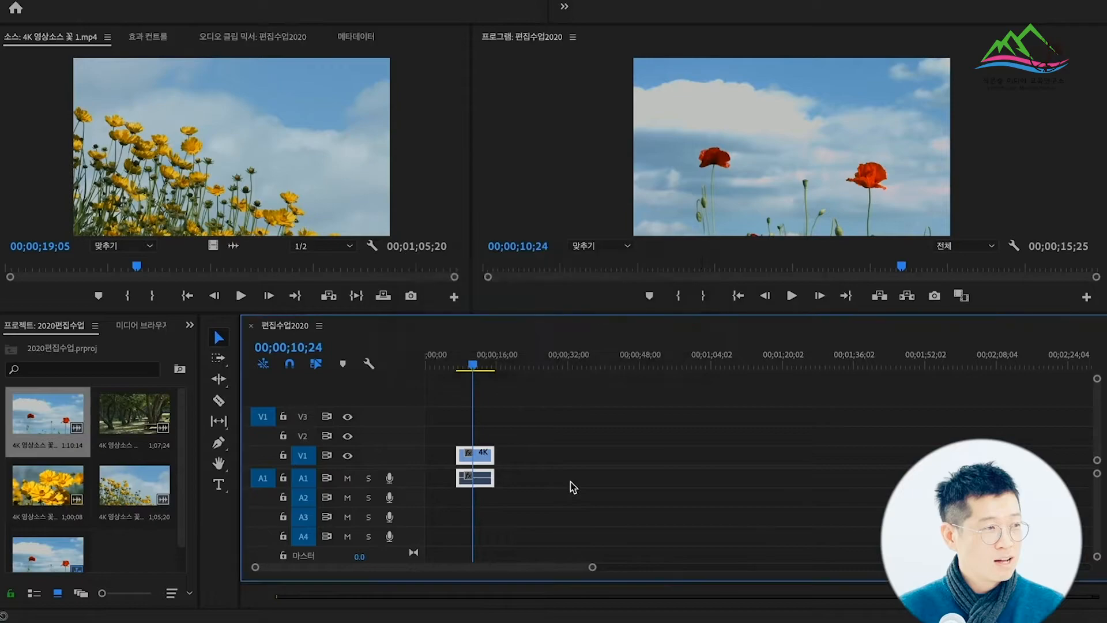
# Place 4K 영상소스 공원 식물원.mp4 on track V1 from about 00;00;20, leaving a gap after the poppy section.
pyautogui.press('-')
pyautogui.press('-')
pyautogui.press('-')
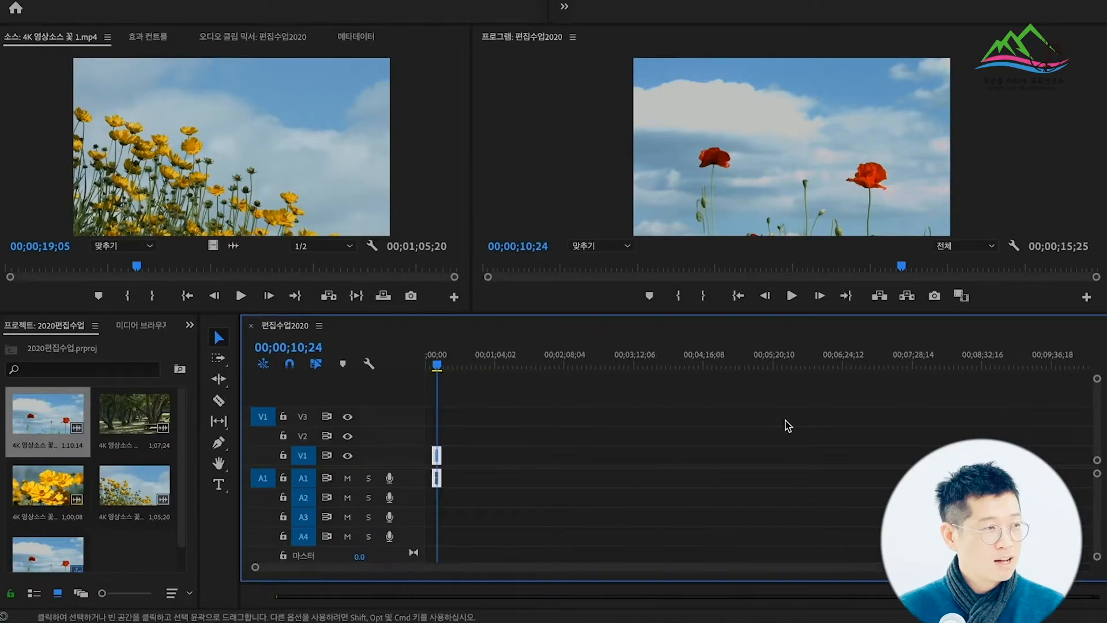
pyautogui.press('=')
pyautogui.press('=')
pyautogui.press('=')
pyautogui.press('=')
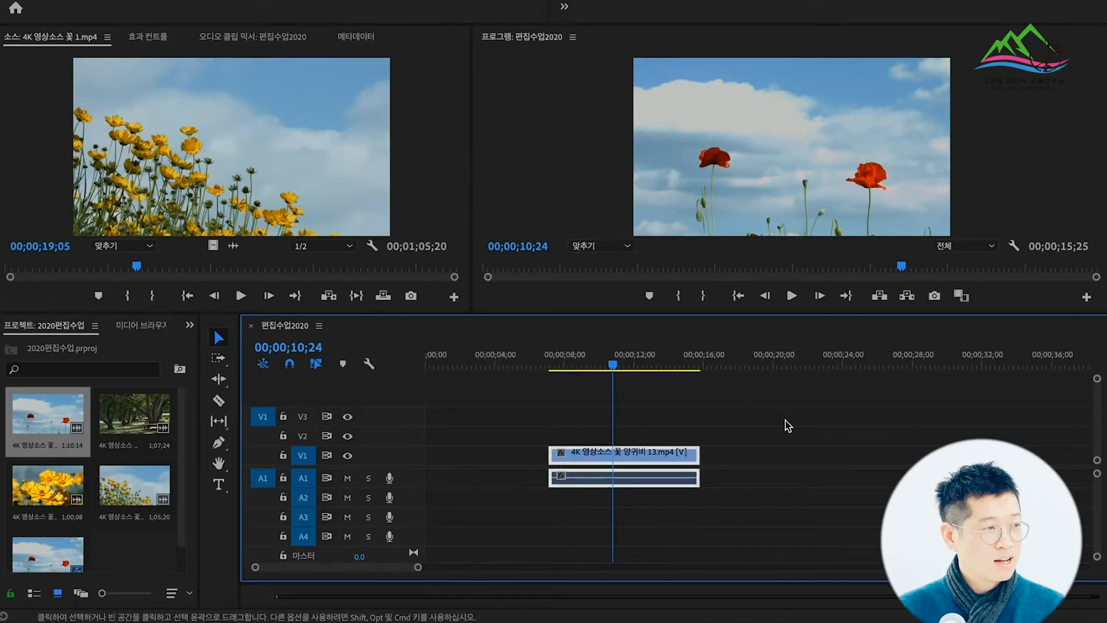
pyautogui.press('-')
pyautogui.moveTo(151, 437); pyautogui.dragTo(603, 464)
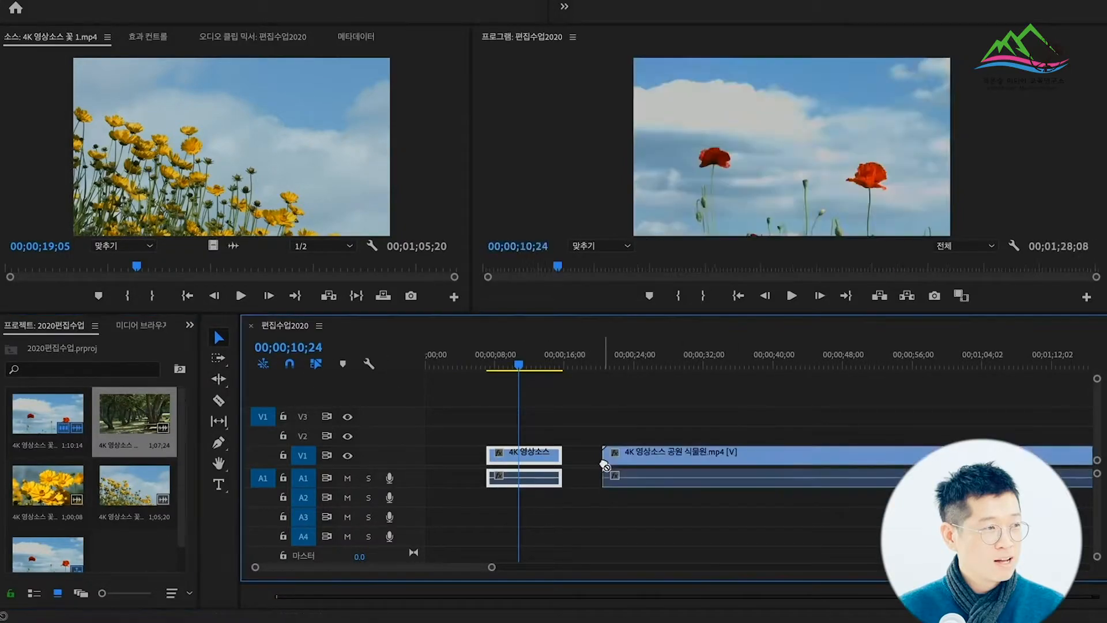
# Play the park clip from its beginning and cut it with the Razor tool at 00;00;28;14.
pyautogui.click(597, 367)
pyautogui.moveTo(598, 369); pyautogui.dragTo(643, 385)
pyautogui.press('space')
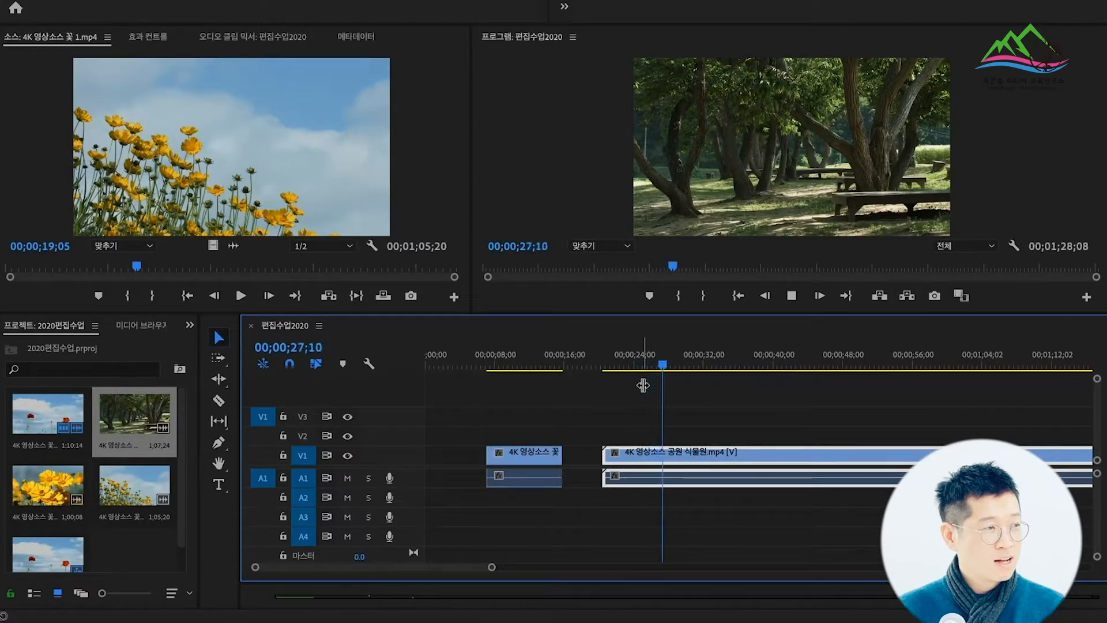
pyautogui.press('space')
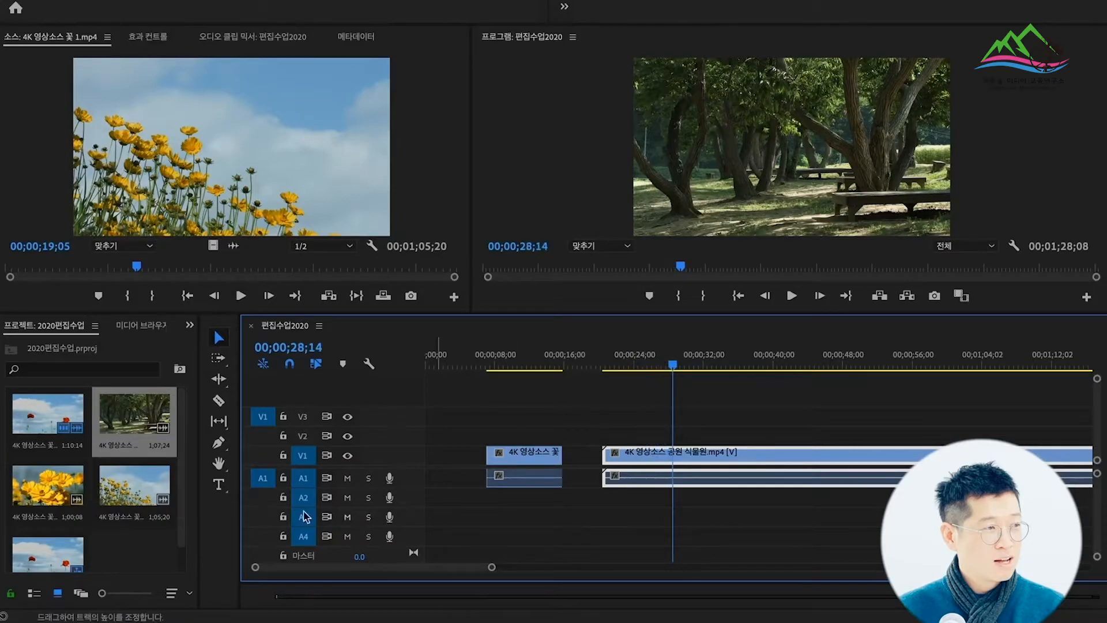
pyautogui.click(219, 400)
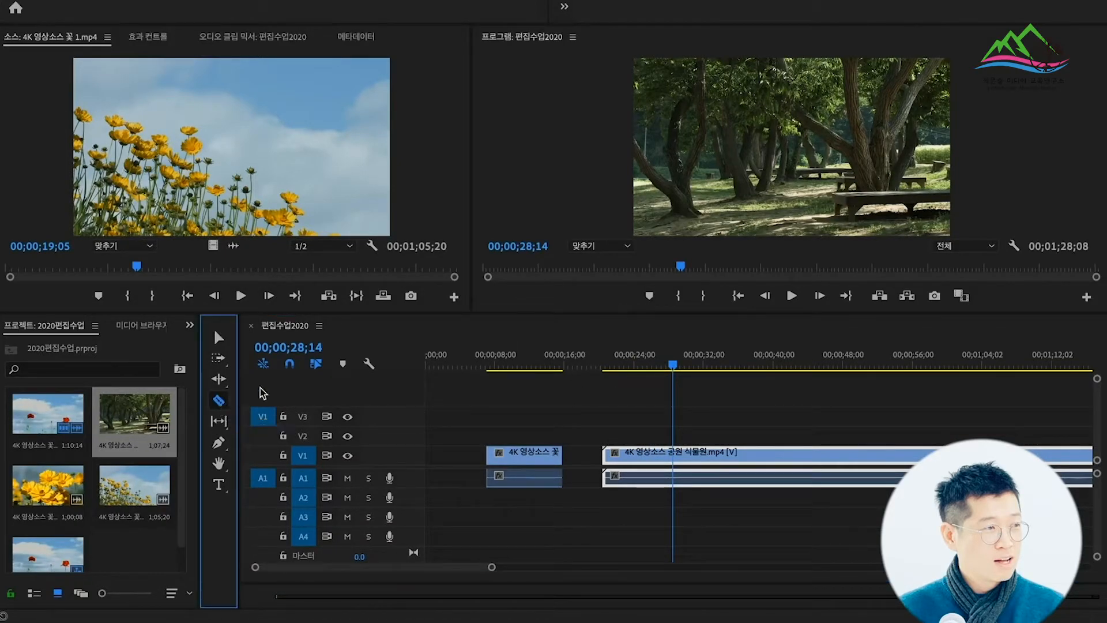
pyautogui.click(674, 455)
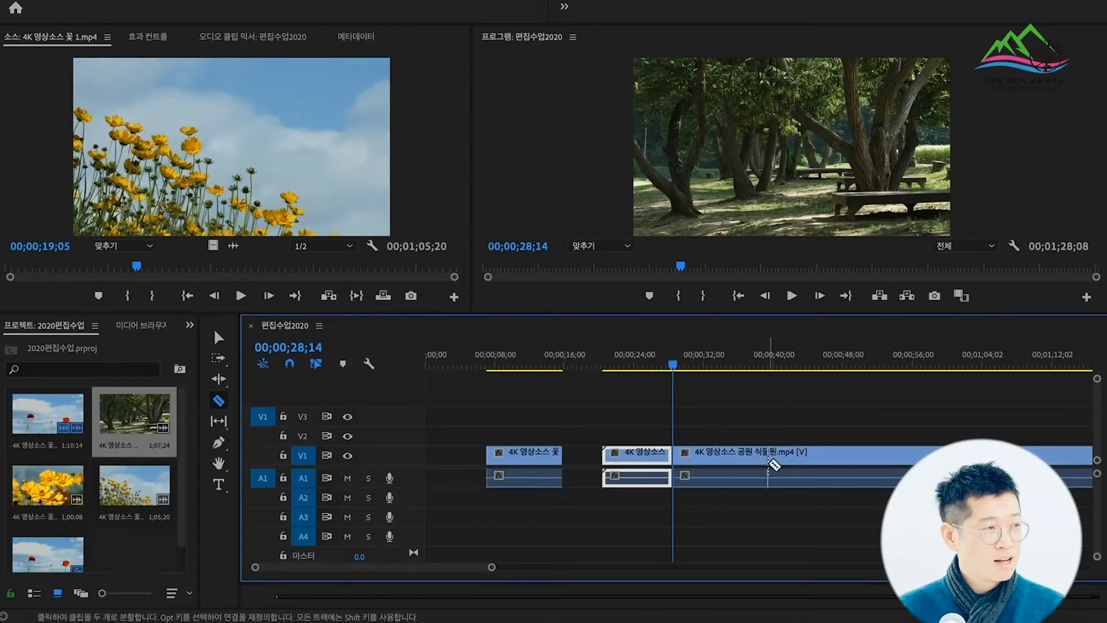
# Delete the remainder of the park clip after the cut, keeping only its first section.
pyautogui.click(773, 363)
pyautogui.click(779, 364)
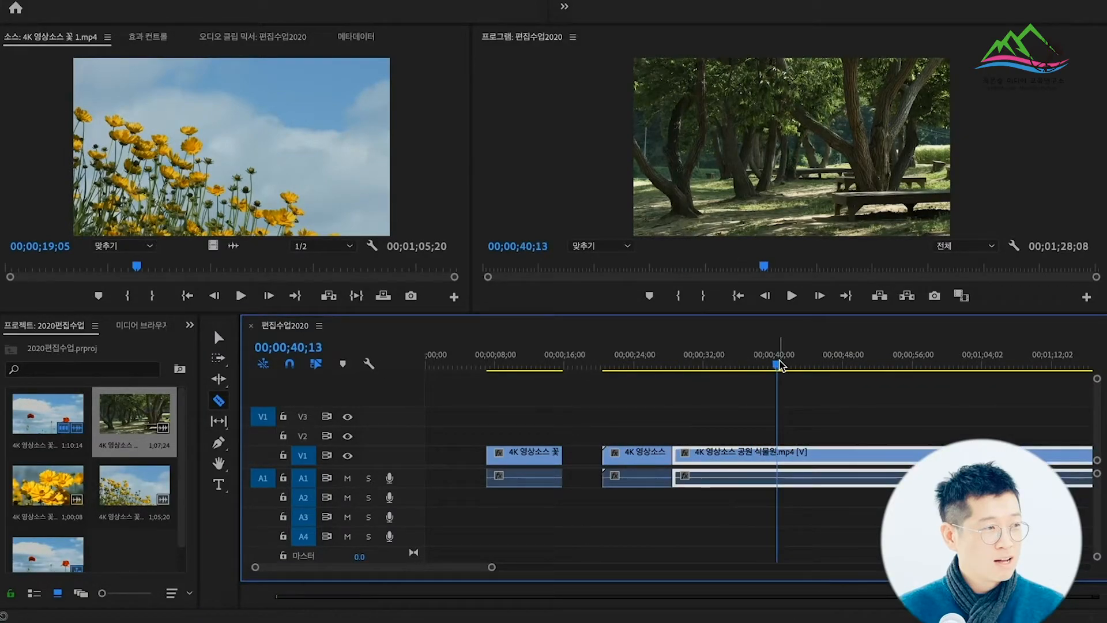
pyautogui.press('Delete')
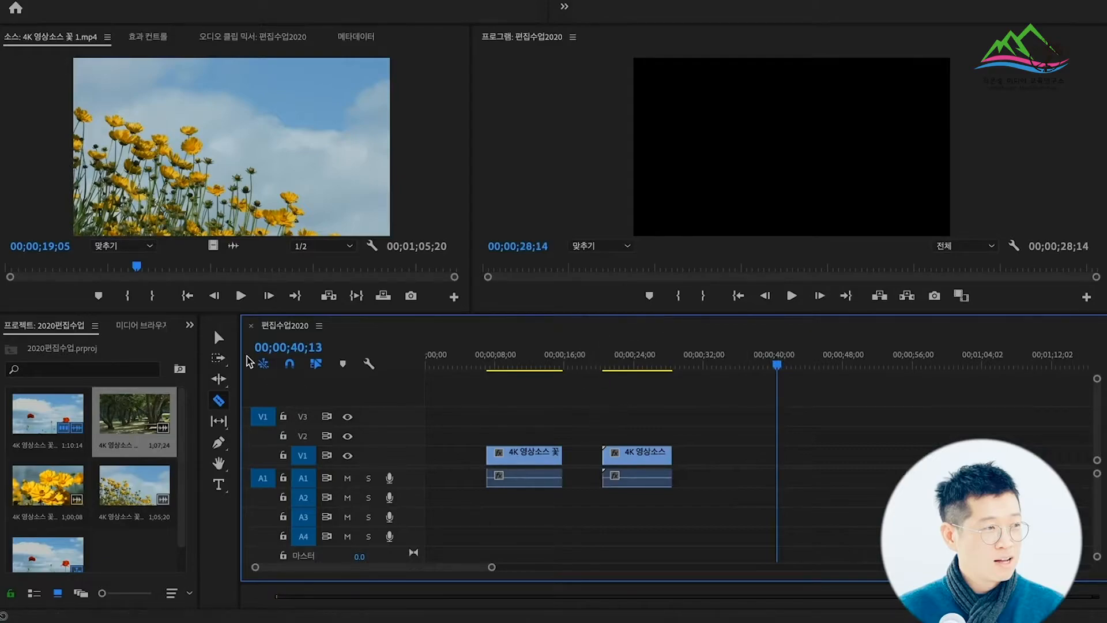
# Move the park section later on V1 so it ends at 00;00;34;10, and ripple delete the gap between it and the poppy section.
pyautogui.click(219, 336)
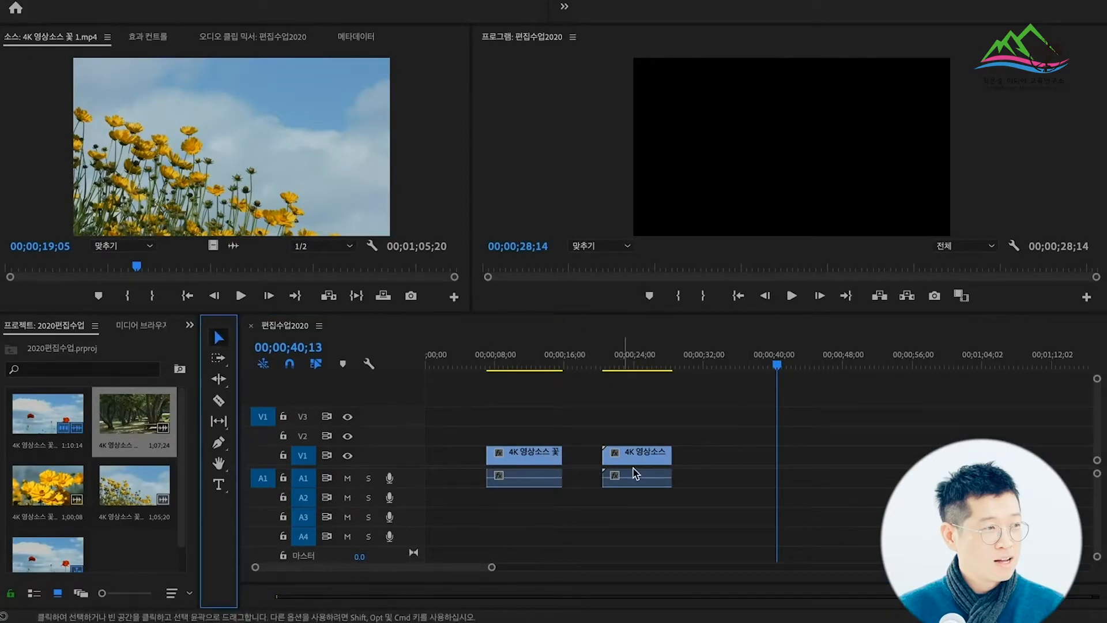
pyautogui.moveTo(648, 457); pyautogui.dragTo(707, 459)
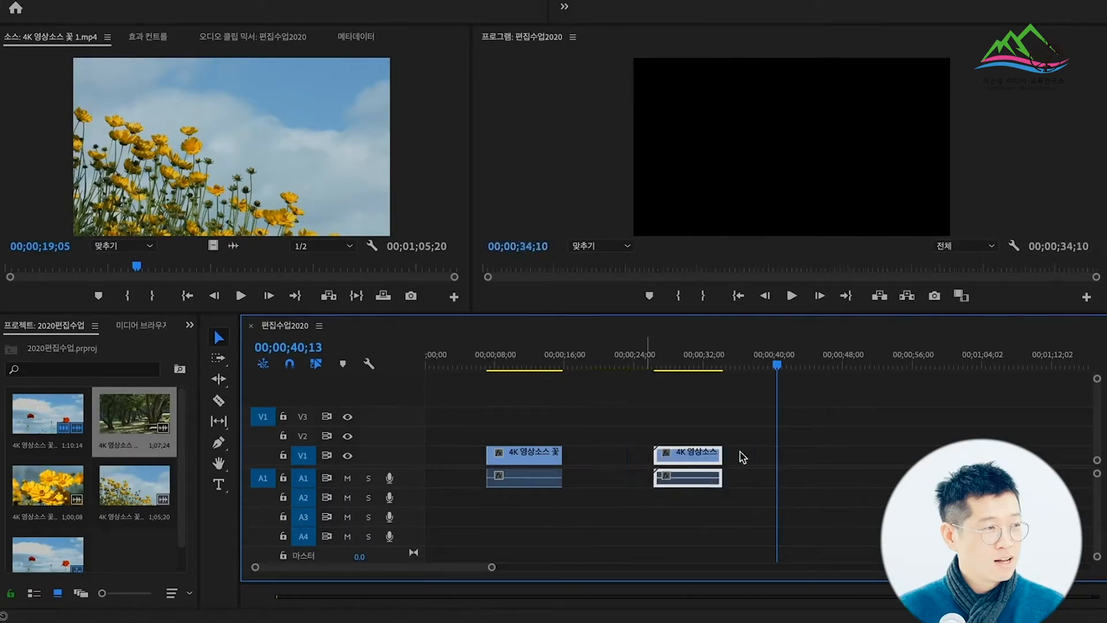
pyautogui.click(640, 359)
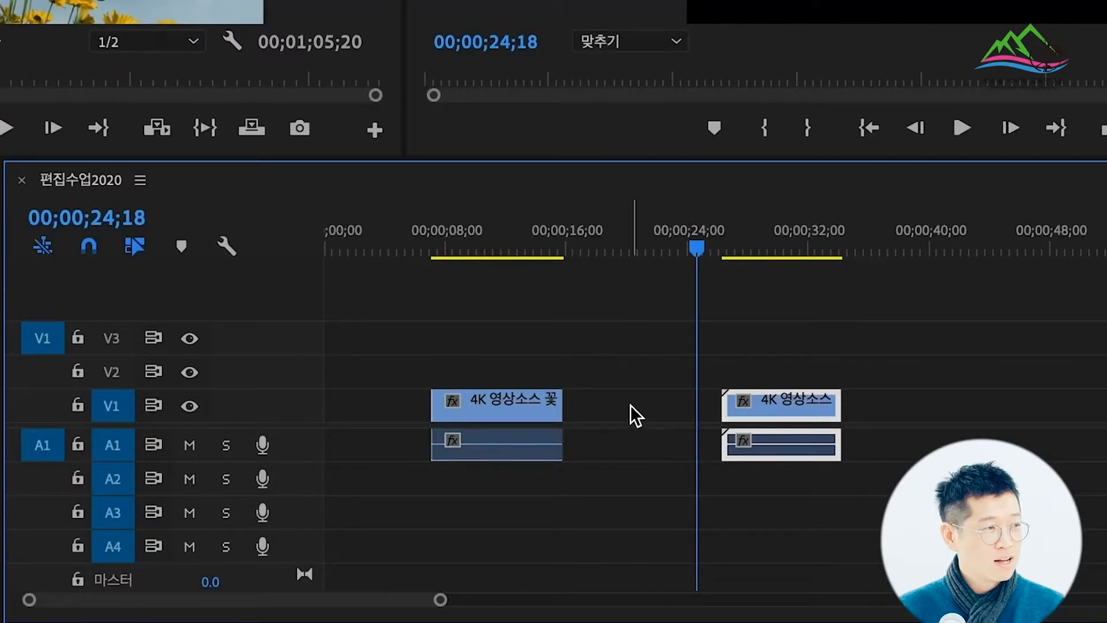
pyautogui.rightClick(631, 406)
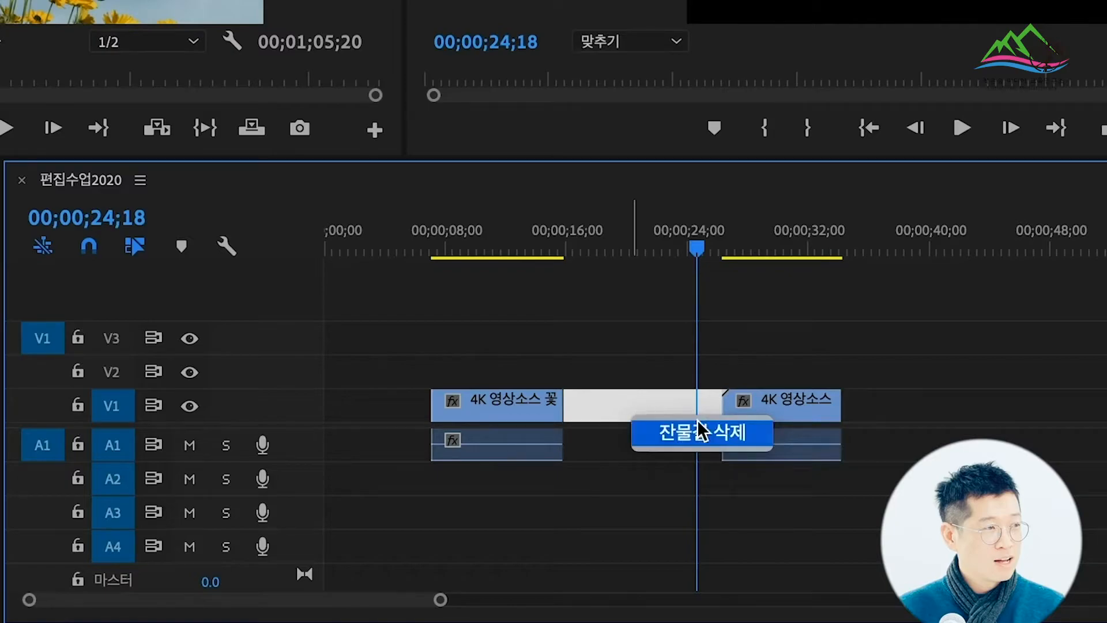
pyautogui.click(700, 438)
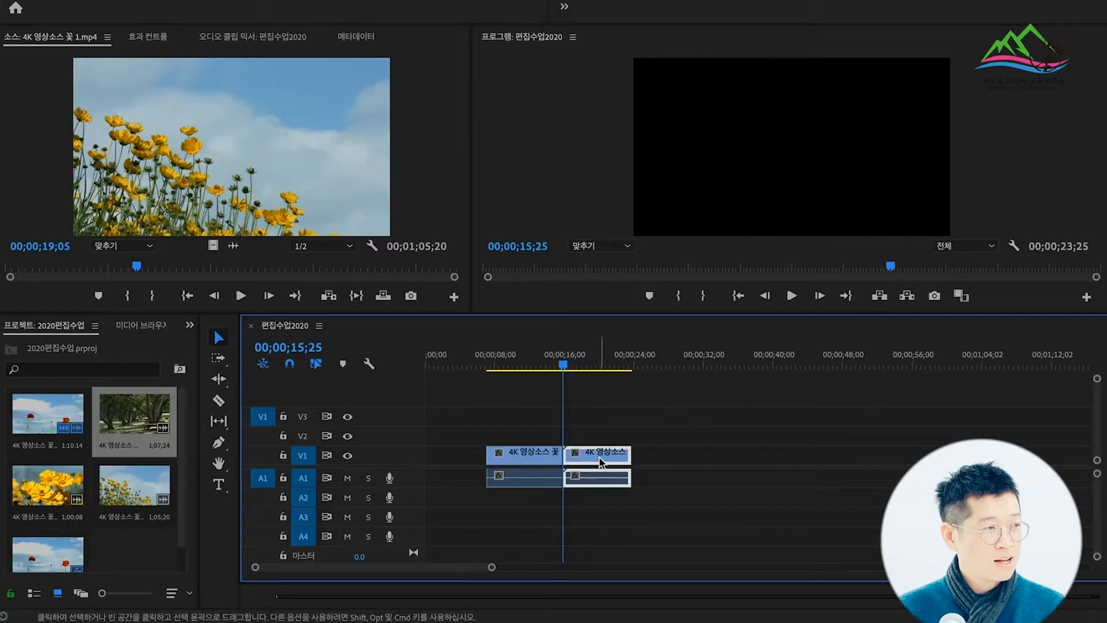
pyautogui.click(596, 369)
pyautogui.moveTo(597, 369)
pyautogui.mouseDown()
pyautogui.moveTo(539, 369)
pyautogui.moveTo(601, 369)
pyautogui.mouseUp()
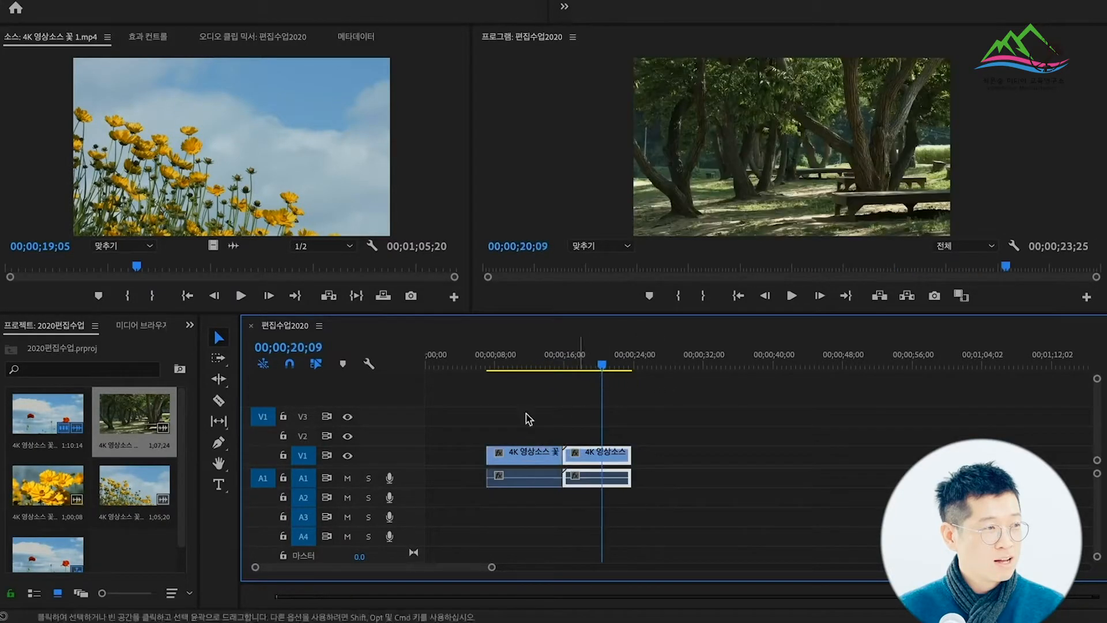
# Open 4K 영상소스 꽃 6.mp4 in the Source monitor and mark In at 00;00;16;04 and Out at 00;00;21;20.
pyautogui.doubleClick(42, 491)
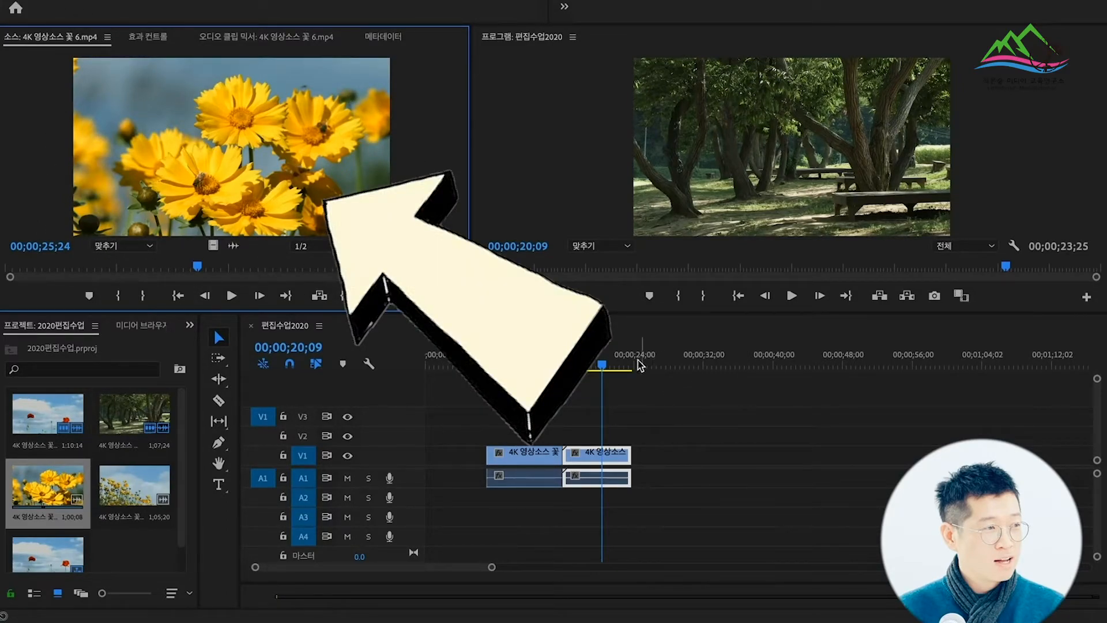
pyautogui.click(614, 361)
pyautogui.press('Down')
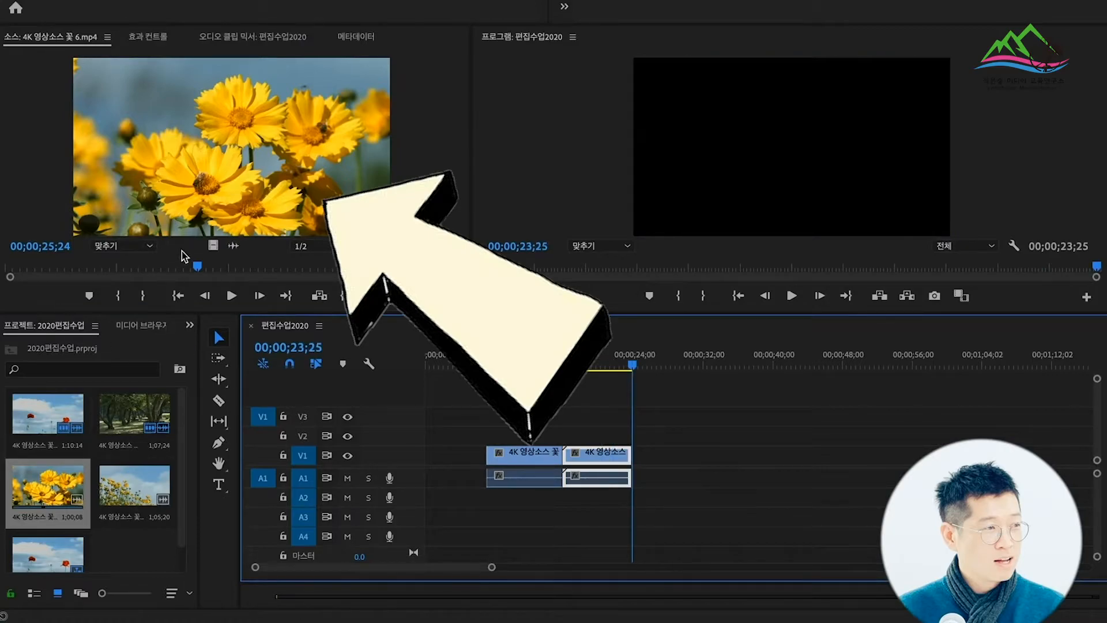
pyautogui.moveTo(197, 267); pyautogui.dragTo(121, 283)
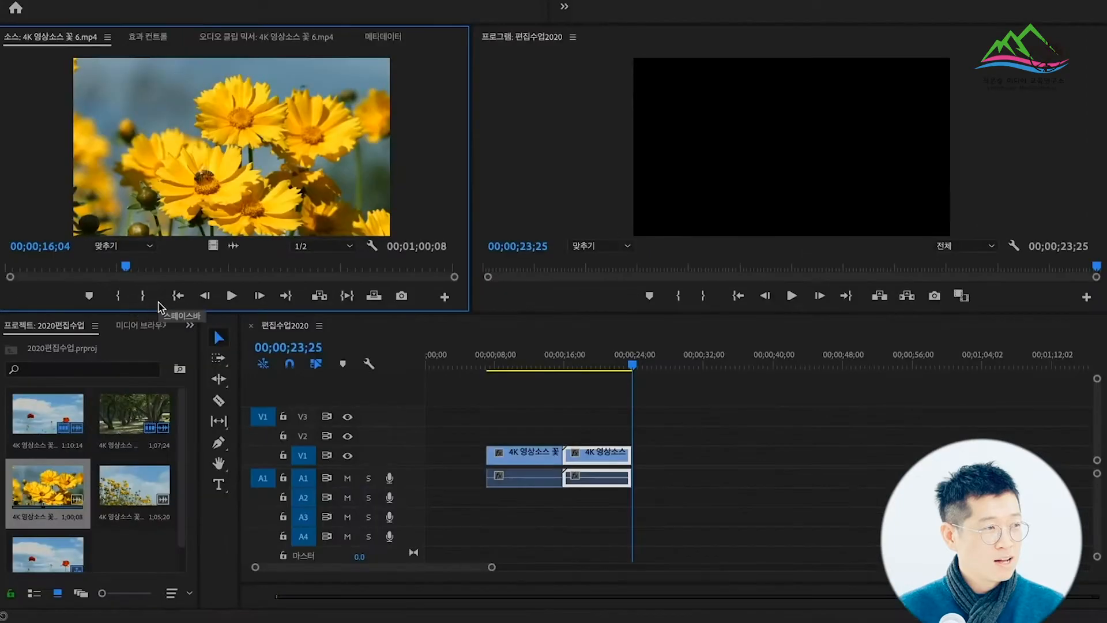
pyautogui.click(120, 297)
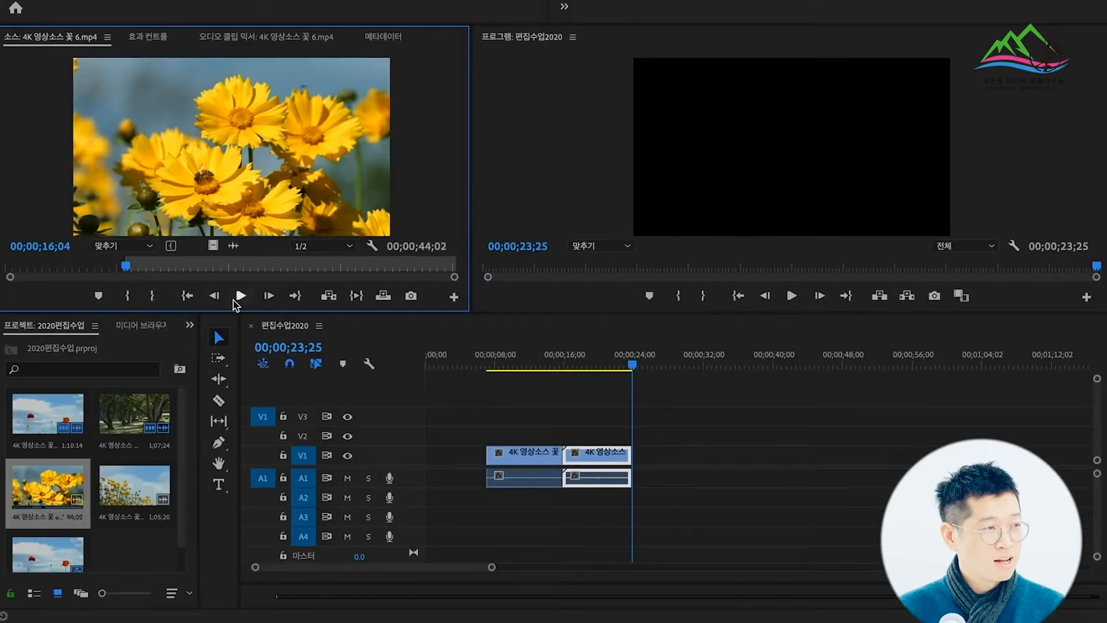
pyautogui.moveTo(134, 267); pyautogui.dragTo(169, 279)
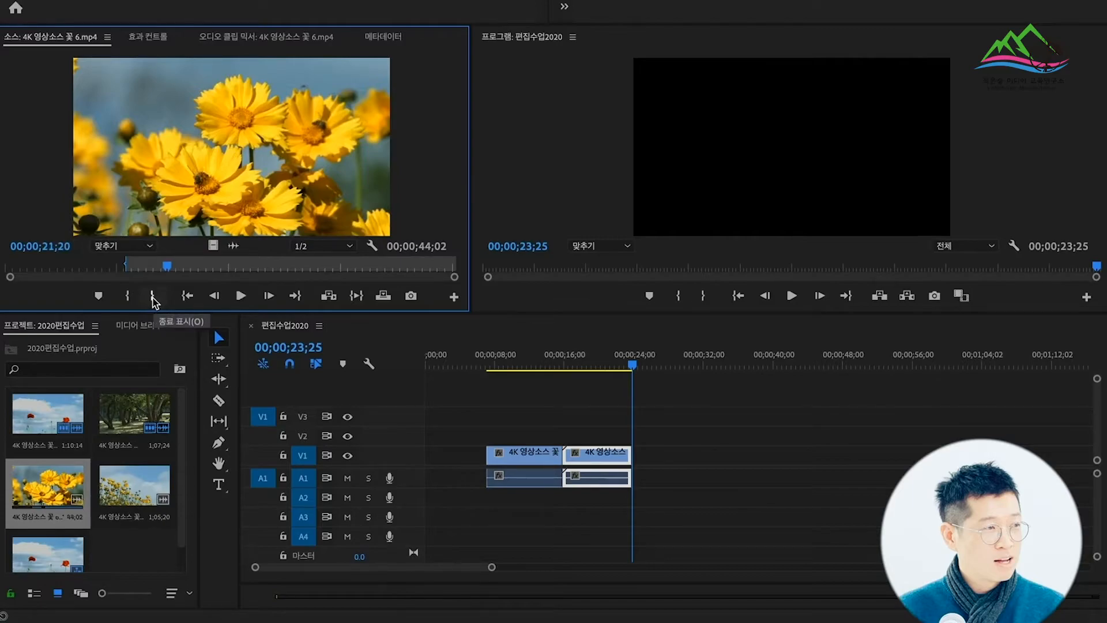
pyautogui.click(153, 297)
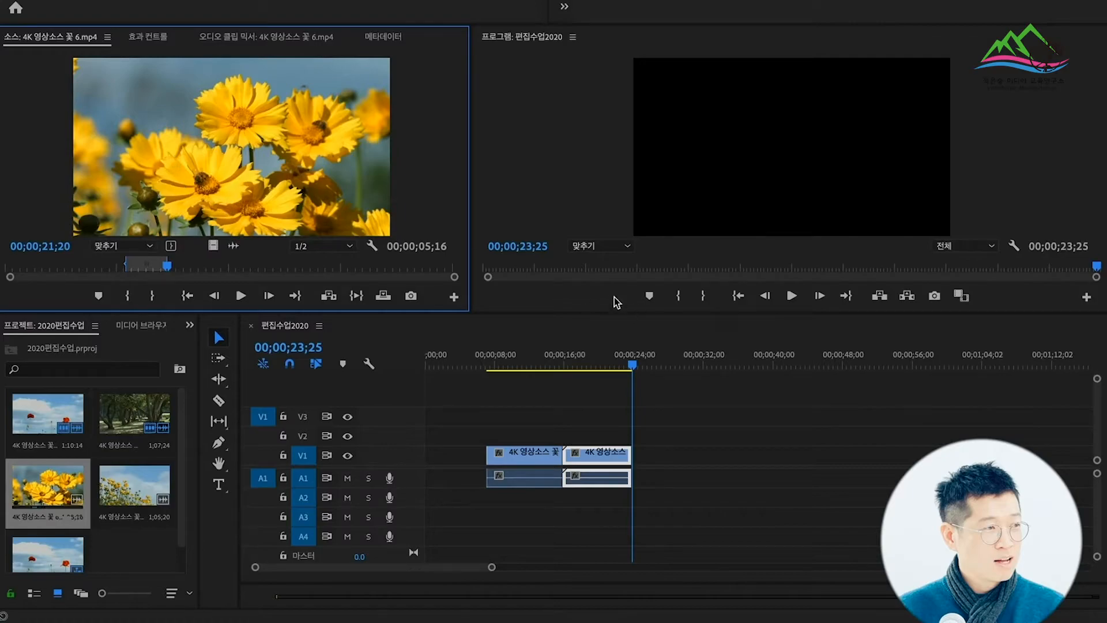
# Place the marked yellow flower section on V1 at 00;00;26;22, leaving a gap after the park section, and preview it.
pyautogui.moveTo(346, 241); pyautogui.dragTo(657, 456)
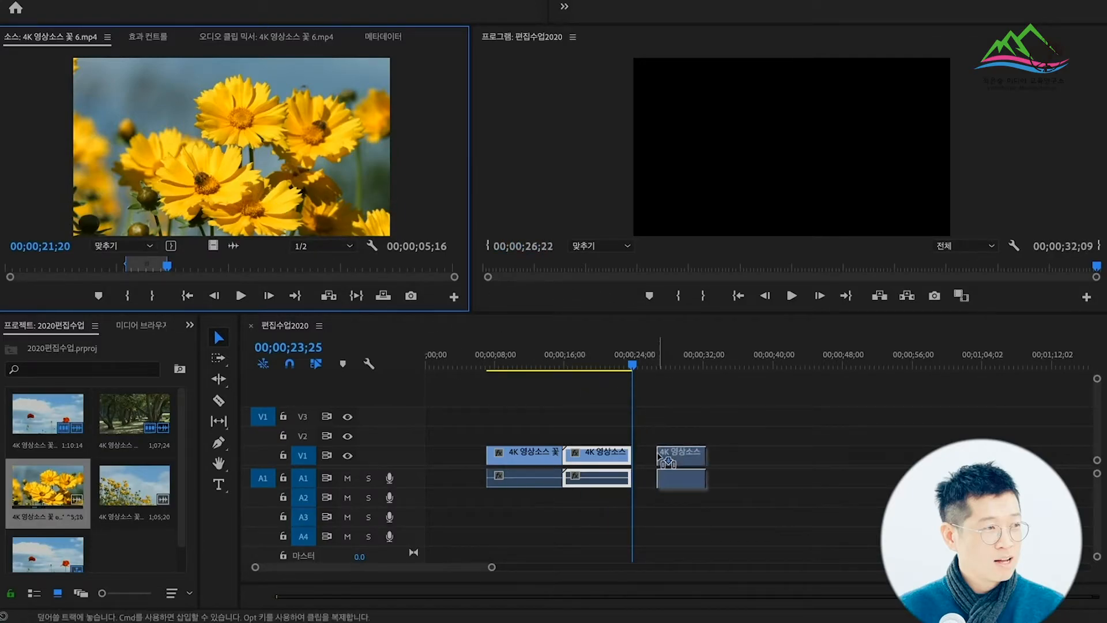
pyautogui.moveTo(675, 363)
pyautogui.mouseDown()
pyautogui.moveTo(658, 367)
pyautogui.moveTo(687, 365)
pyautogui.moveTo(662, 374)
pyautogui.moveTo(685, 375)
pyautogui.mouseUp()
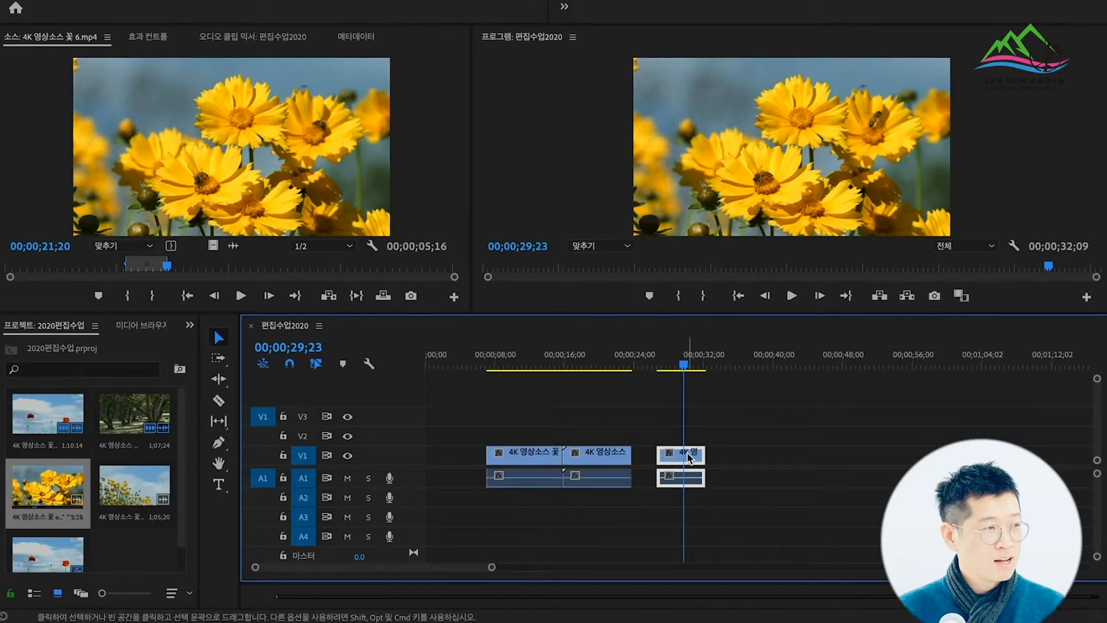
pyautogui.moveTo(526, 367); pyautogui.dragTo(539, 383)
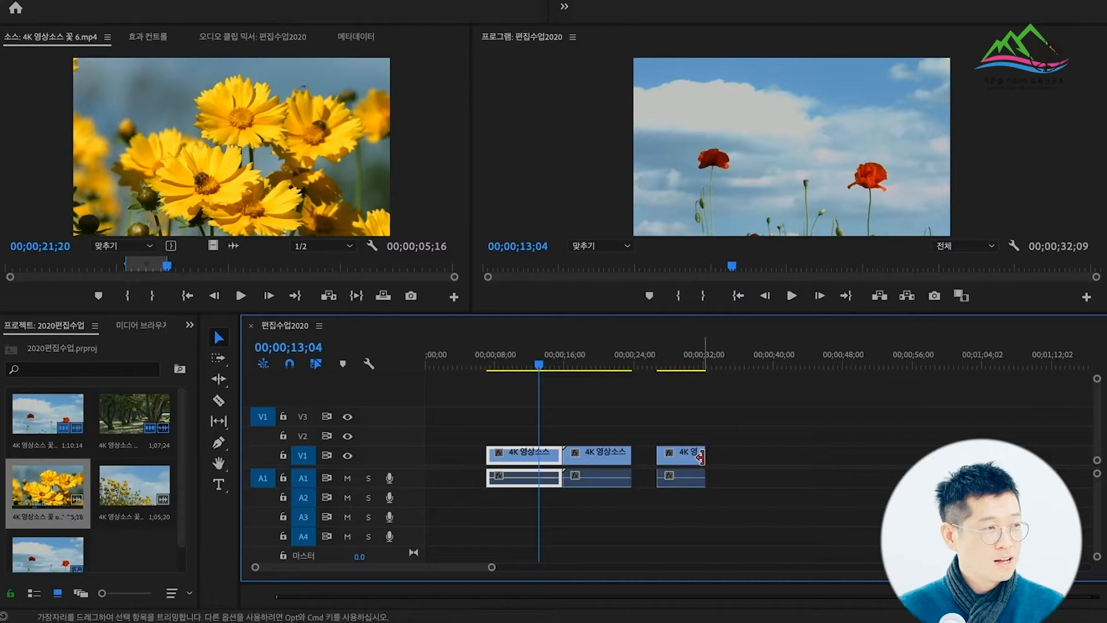
# Trim and reposition the yellow flower clip so it directly follows the park section, spanning 00;00;23;25 to 00;00;32;07.
pyautogui.moveTo(700, 456); pyautogui.dragTo(648, 456)
pyautogui.moveTo(665, 368); pyautogui.dragTo(701, 372)
pyautogui.moveTo(677, 458); pyautogui.dragTo(666, 462)
pyautogui.moveTo(545, 354); pyautogui.dragTo(644, 353)
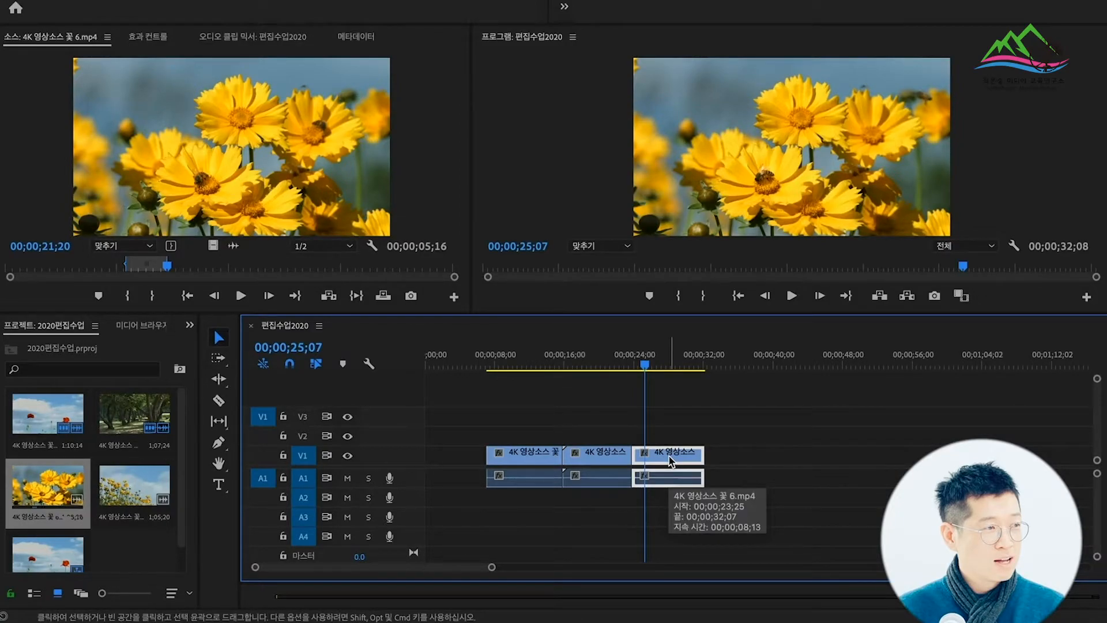
# Delete the yellow flower clip from V1 and put the playhead at the park section's end, 00;00;23;25.
pyautogui.press('Delete')
pyautogui.moveTo(647, 366)
pyautogui.mouseDown()
pyautogui.moveTo(613, 369)
pyautogui.moveTo(643, 381)
pyautogui.moveTo(519, 380)
pyautogui.moveTo(629, 372)
pyautogui.mouseUp()
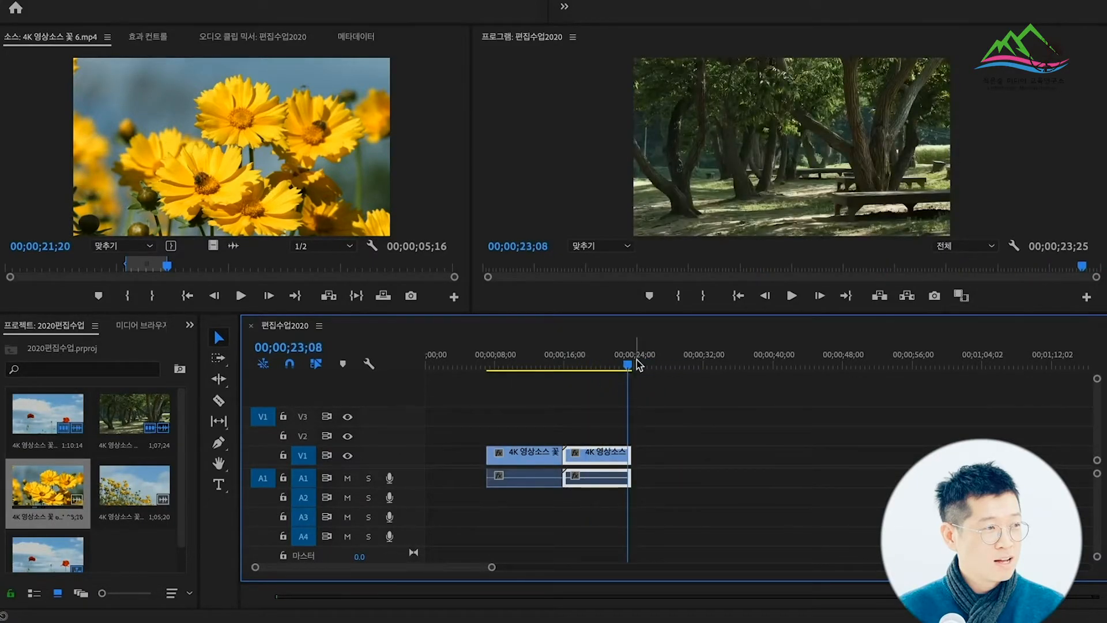
pyautogui.click(637, 363)
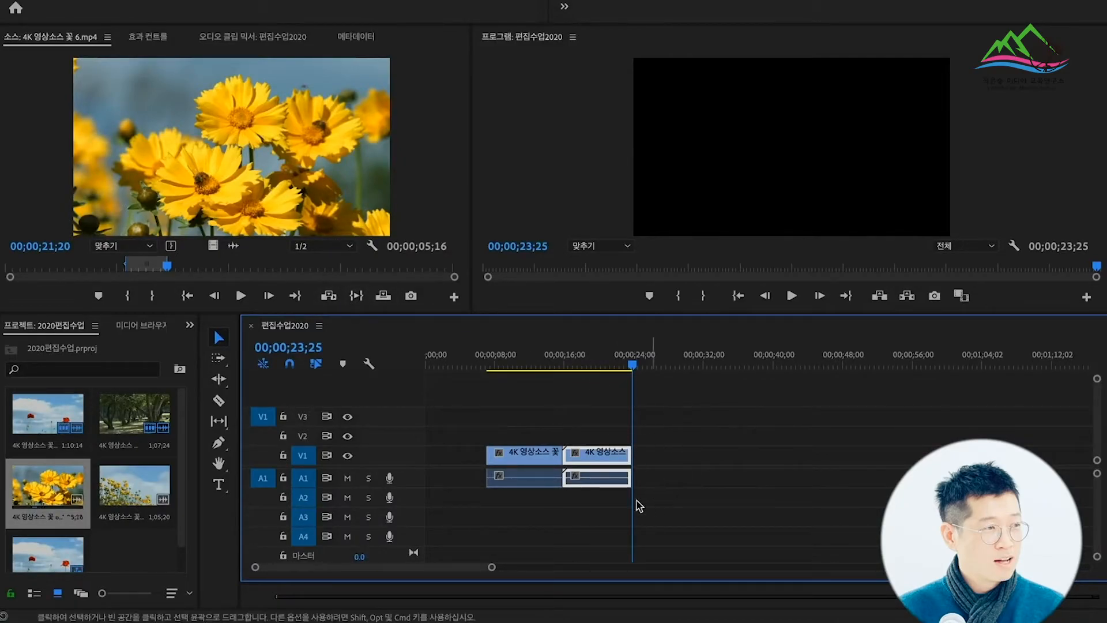
# Insert the marked yellow flower section twice from 00;00;23;25, and delete both inserted copies.
pyautogui.click(329, 296)
pyautogui.click(329, 295)
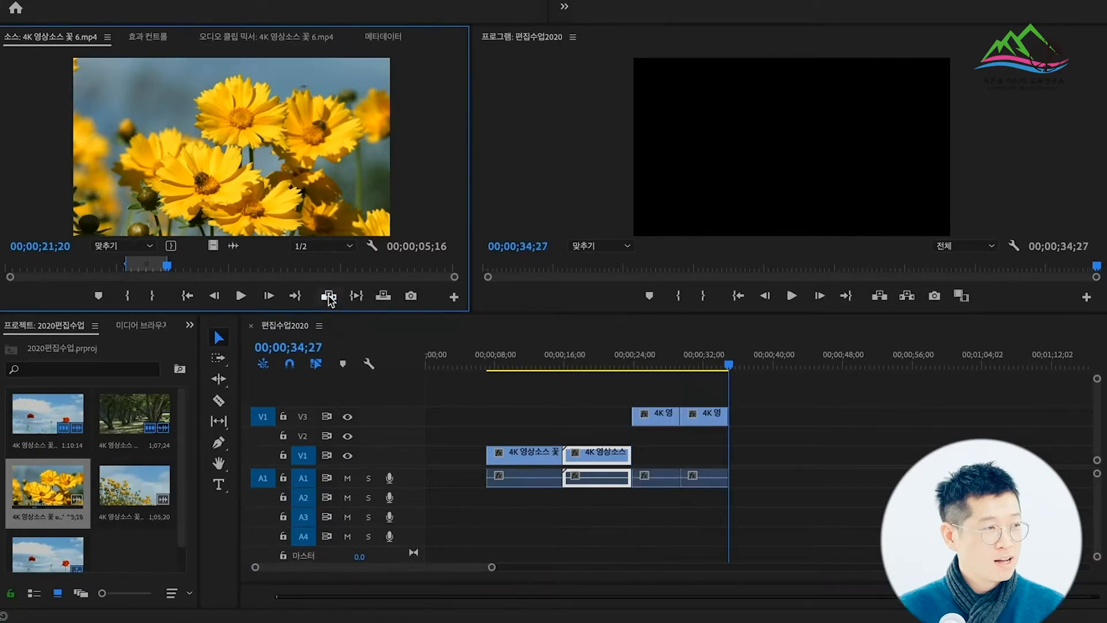
pyautogui.click(674, 364)
pyautogui.moveTo(773, 506); pyautogui.dragTo(650, 398)
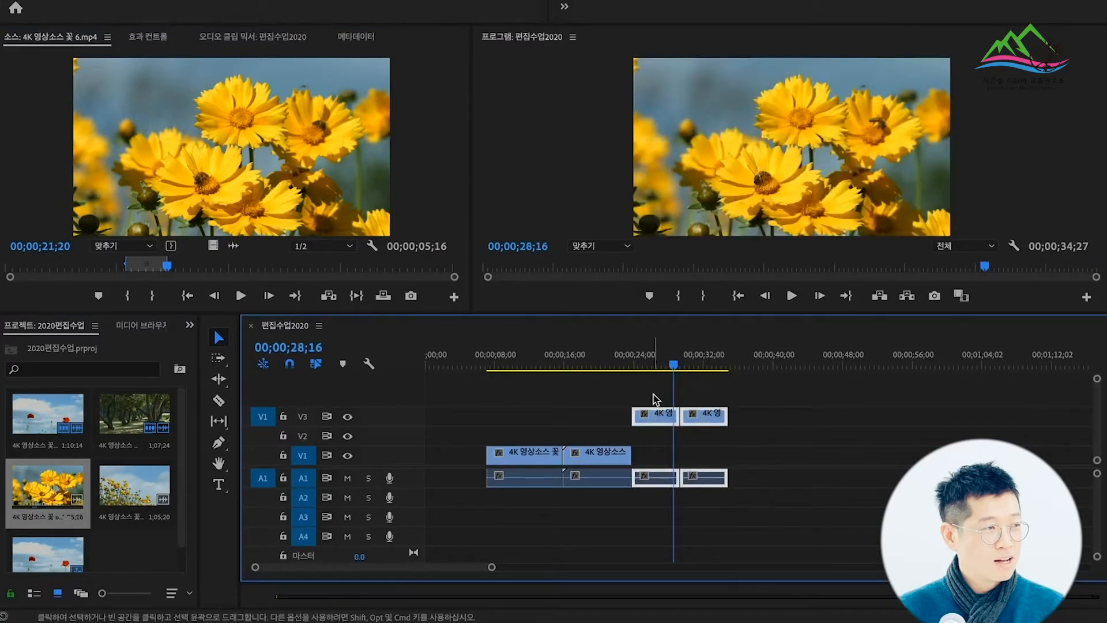
pyautogui.press('Delete')
pyautogui.press('Up')
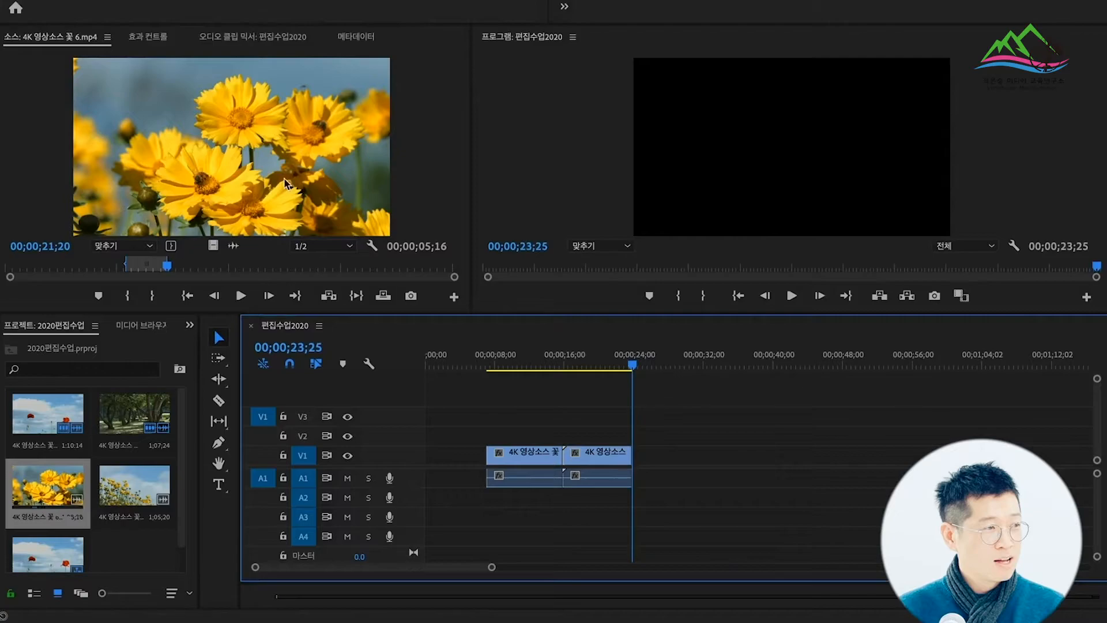
# Insert the marked yellow flower section once at 00;00;23;25 and move its video from V3 down to V1.
pyautogui.click(327, 296)
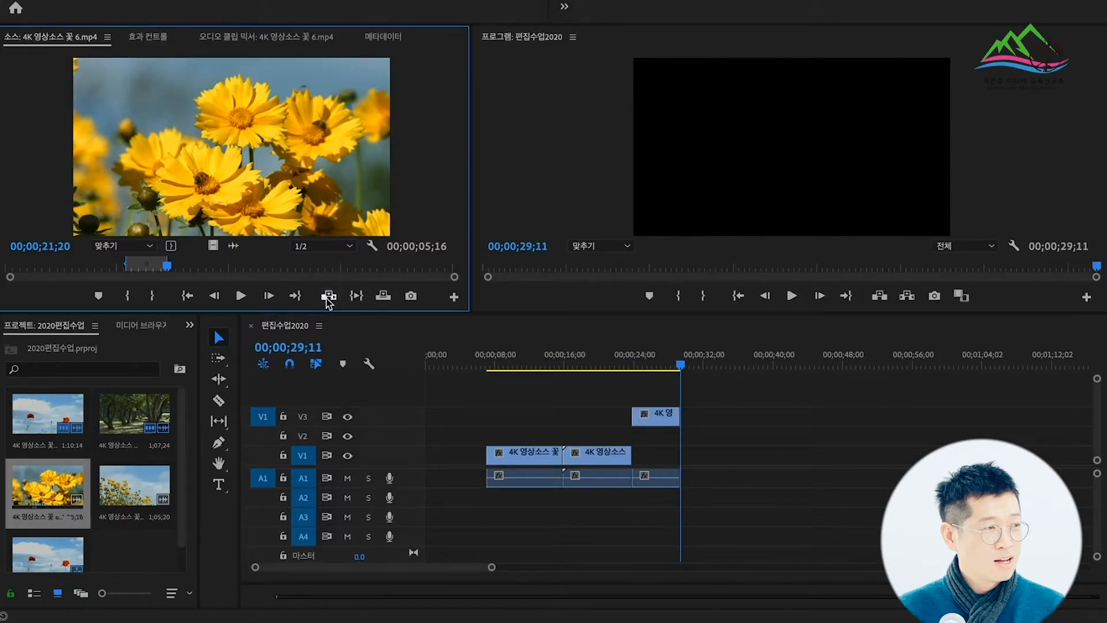
pyautogui.moveTo(662, 418); pyautogui.dragTo(663, 456)
pyautogui.moveTo(651, 353); pyautogui.dragTo(575, 398)
pyautogui.click(654, 362)
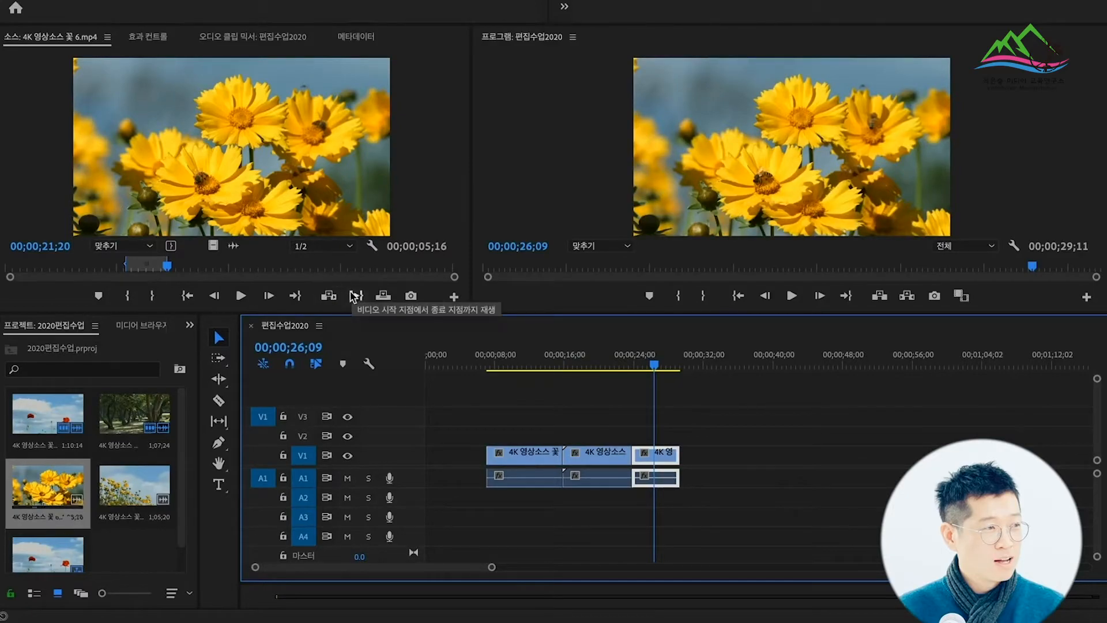
# Delete the yellow flower clip that follows the park section on V1.
pyautogui.moveTo(654, 365); pyautogui.dragTo(626, 366)
pyautogui.click(665, 464)
pyautogui.press('Delete')
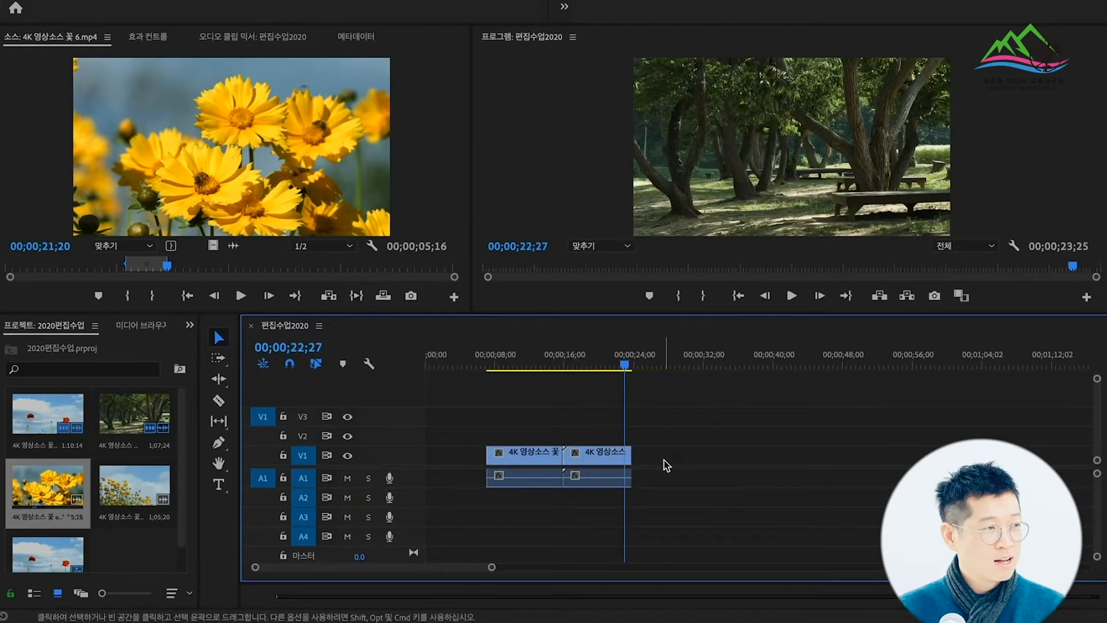
# Insert the marked yellow flower section twice at 00;00;15;25, between the poppy and park sections.
pyautogui.press('Up')
pyautogui.press('Up')
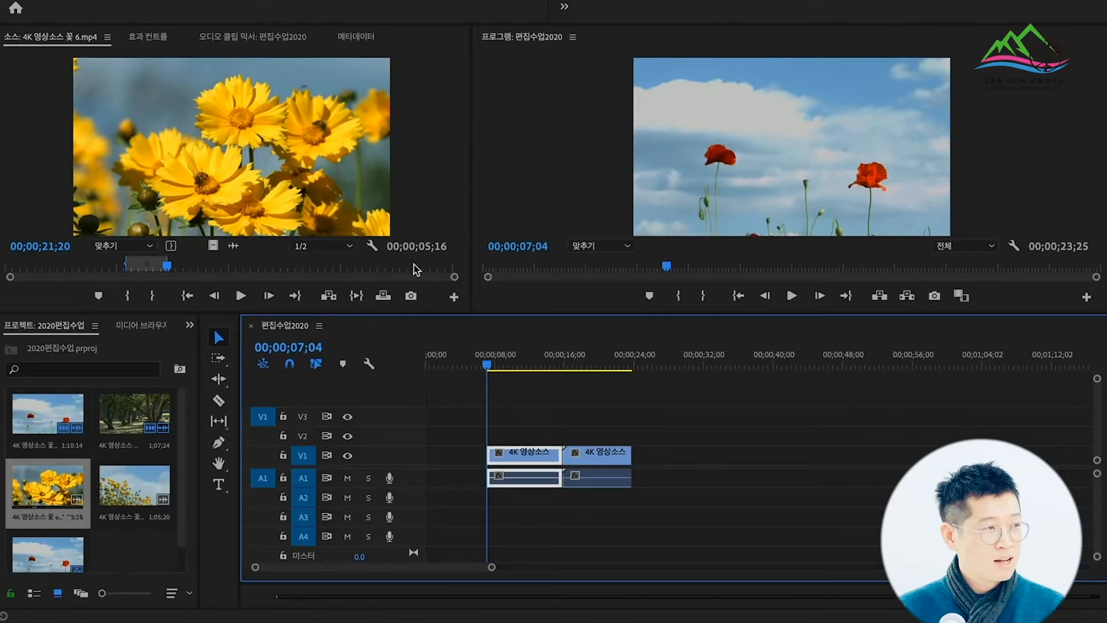
pyautogui.press('Down')
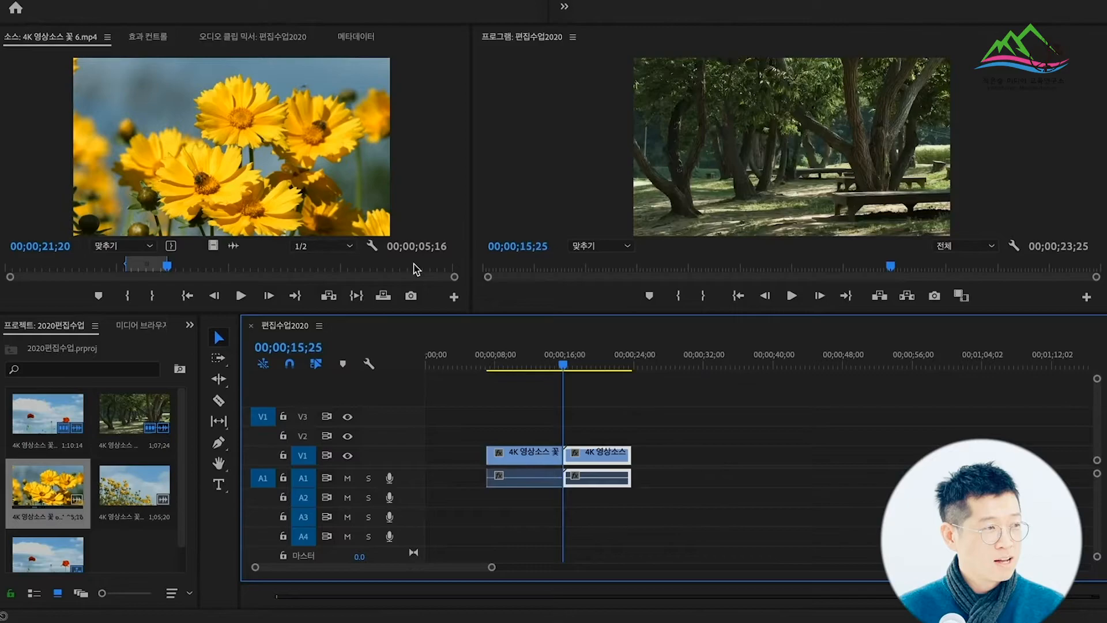
pyautogui.press('Up')
pyautogui.press('Down')
pyautogui.click(328, 296)
pyautogui.click(329, 297)
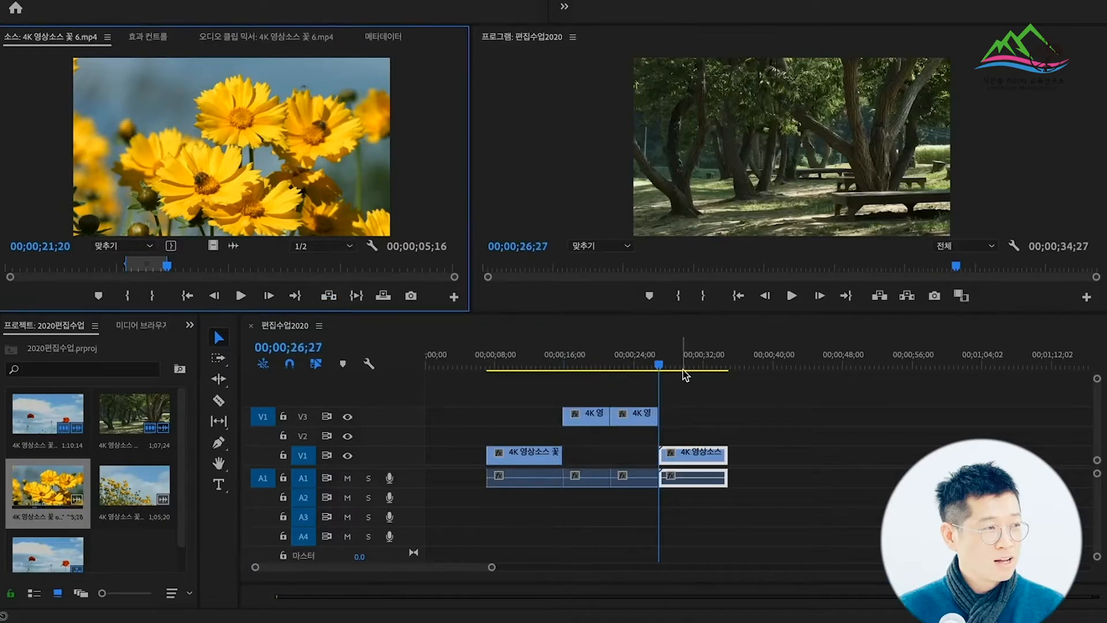
# Delete both yellow flower copies between the poppy and park sections, and ripple delete the gap they leave on V1.
pyautogui.moveTo(636, 391); pyautogui.dragTo(642, 514)
pyautogui.press('Delete')
pyautogui.moveTo(628, 410); pyautogui.dragTo(585, 516)
pyautogui.press('Delete')
pyautogui.rightClick(615, 460)
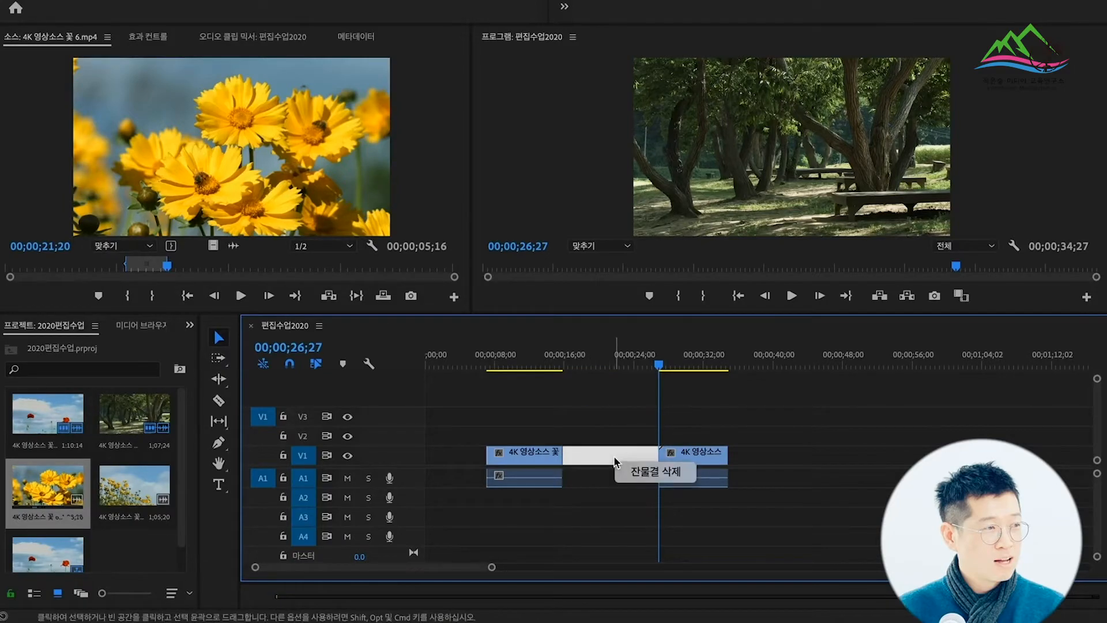
pyautogui.click(634, 469)
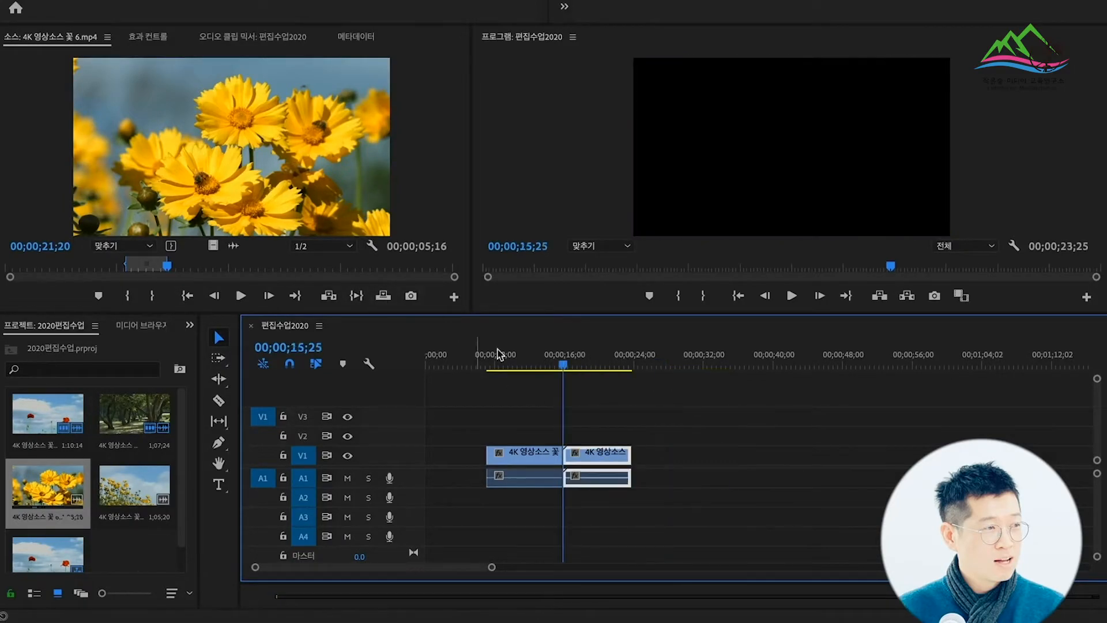
# Insert the marked yellow flower section at 00;00;15;25 between the poppy and park clips, and again at the sequence end at 00;00;29;11.
pyautogui.click(329, 295)
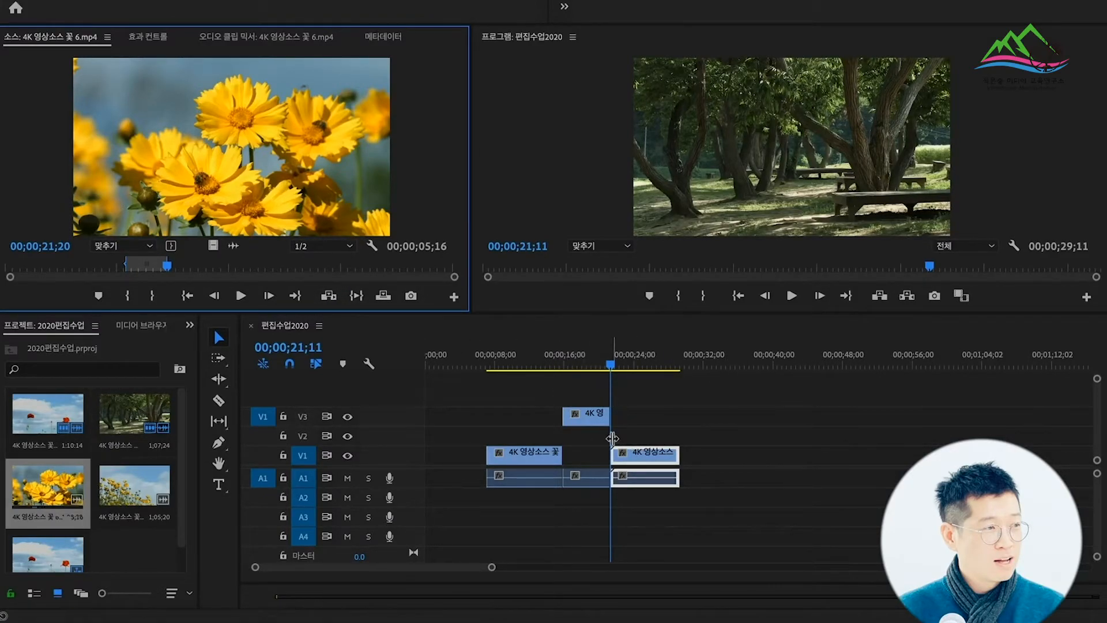
pyautogui.press('Down')
pyautogui.press('Up')
pyautogui.click(617, 368)
pyautogui.press('Down')
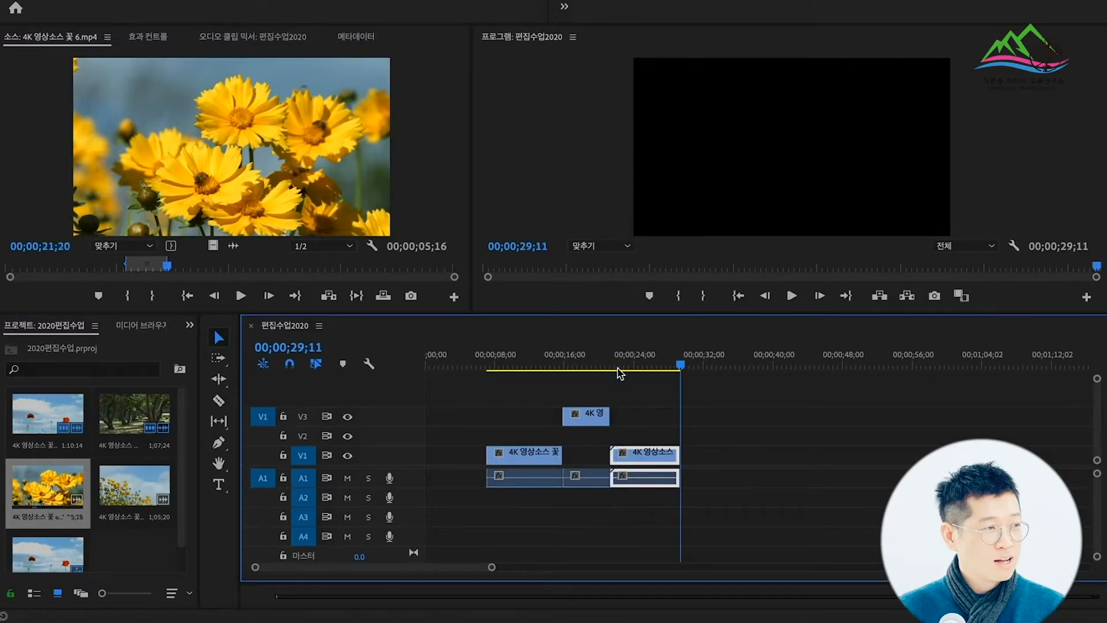
pyautogui.click(329, 295)
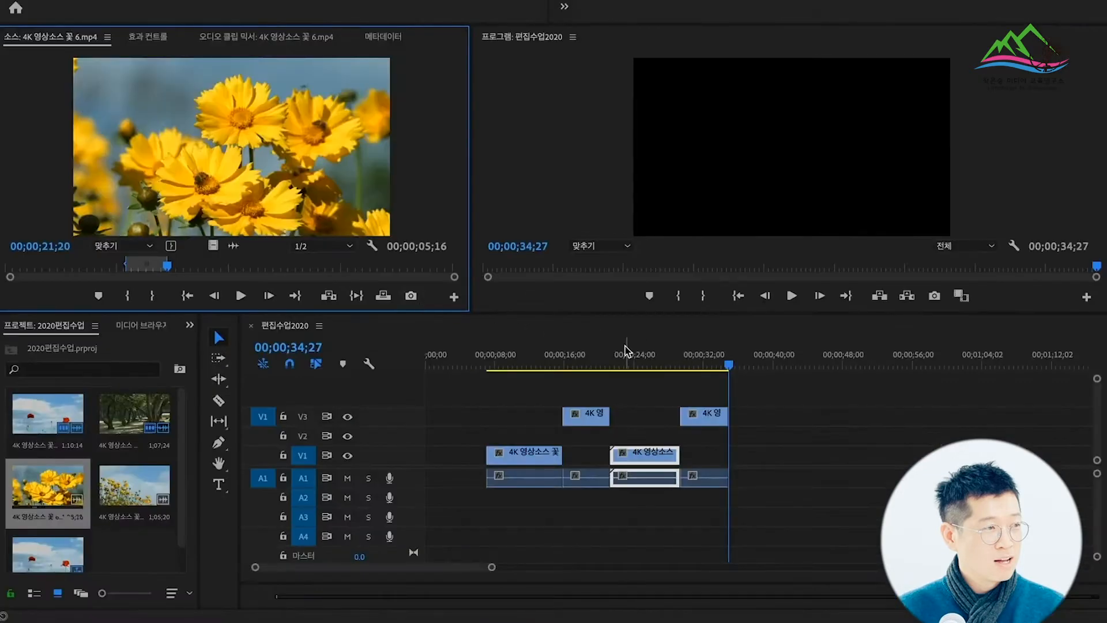
# Scrub through the poppy and park clips, and delete the yellow flower copy at the end of the sequence.
pyautogui.moveTo(625, 346); pyautogui.dragTo(529, 369)
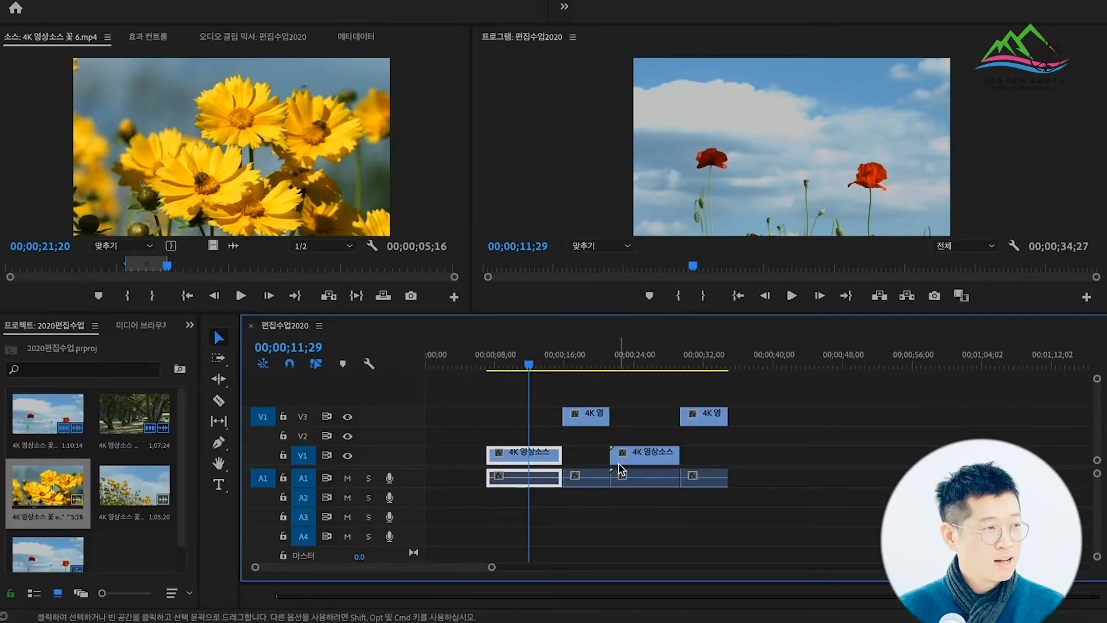
pyautogui.moveTo(594, 365); pyautogui.dragTo(651, 365)
pyautogui.click(704, 414)
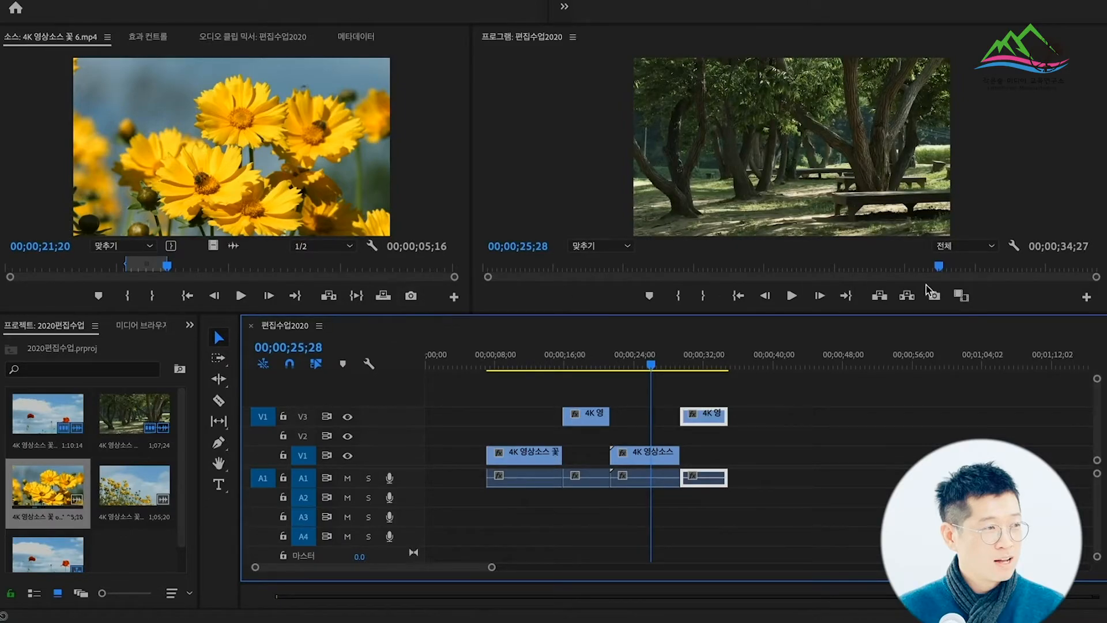
pyautogui.press('Delete')
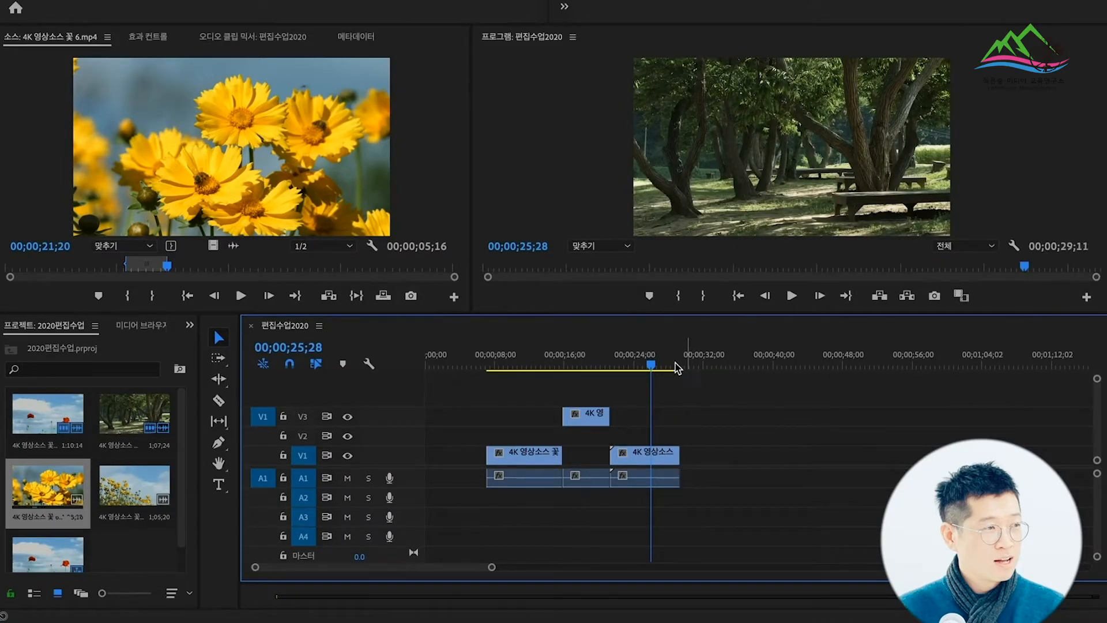
# Overwrite the timeline with the marked yellow flower section from 00;00;25;04, partway through the park clip.
pyautogui.click(644, 367)
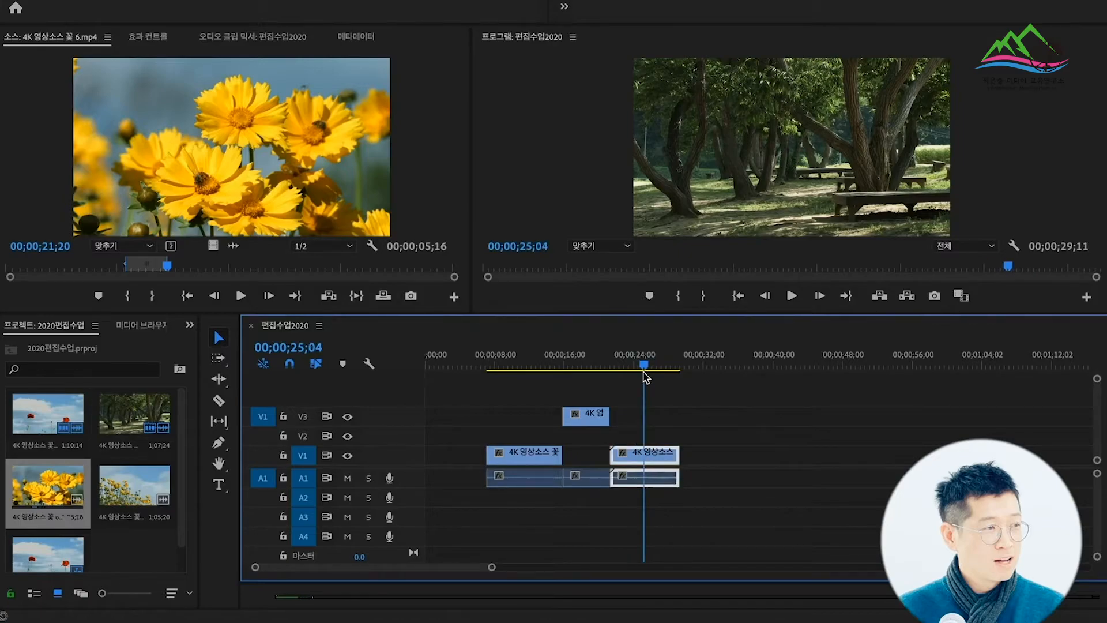
pyautogui.click(382, 296)
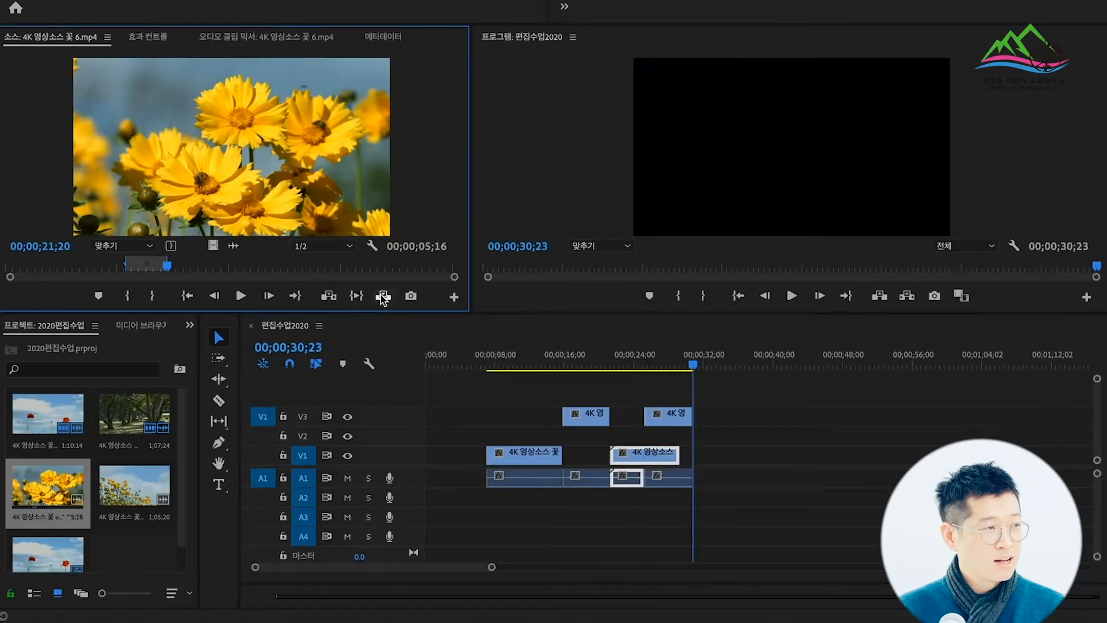
pyautogui.moveTo(641, 349); pyautogui.dragTo(634, 372)
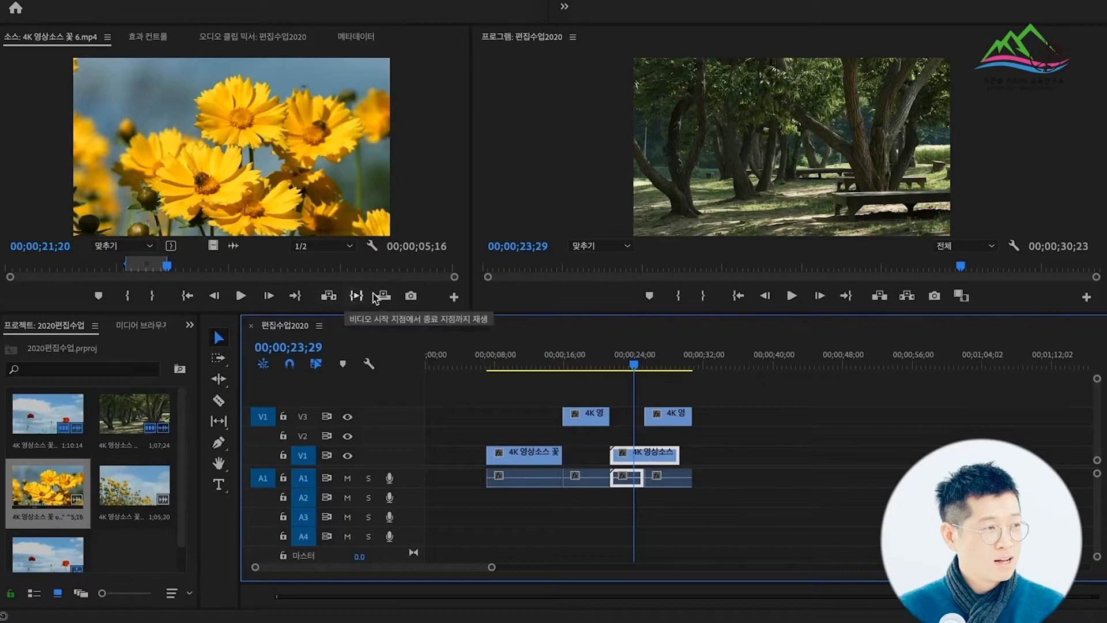
# Delete all clips from the timeline and patch the source video to V1.
pyautogui.moveTo(720, 515); pyautogui.dragTo(475, 404)
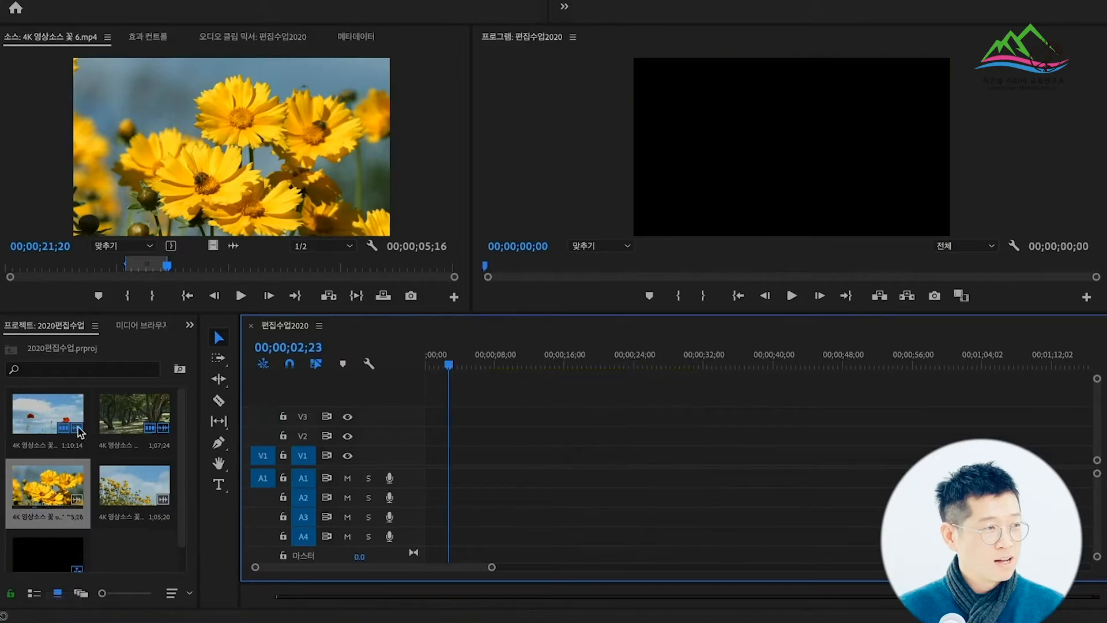
# Mark a 00:00:10:01 section of the poppy source clip ending at 00:00:34:15 and insert it on V1 at 00;00;02;23.
pyautogui.click(52, 425)
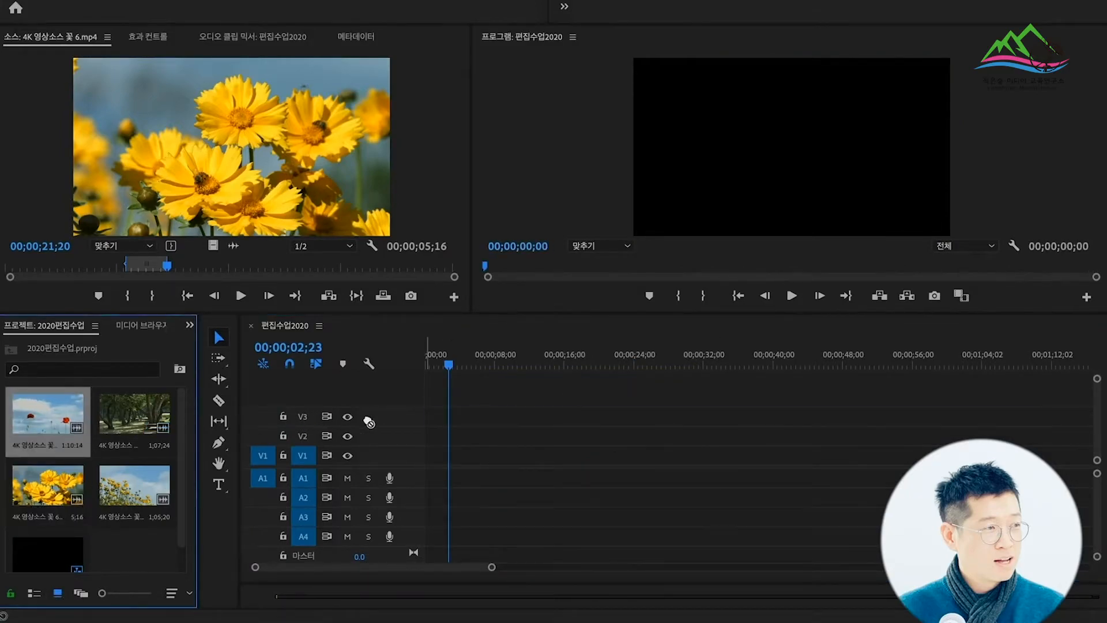
pyautogui.doubleClick(49, 429)
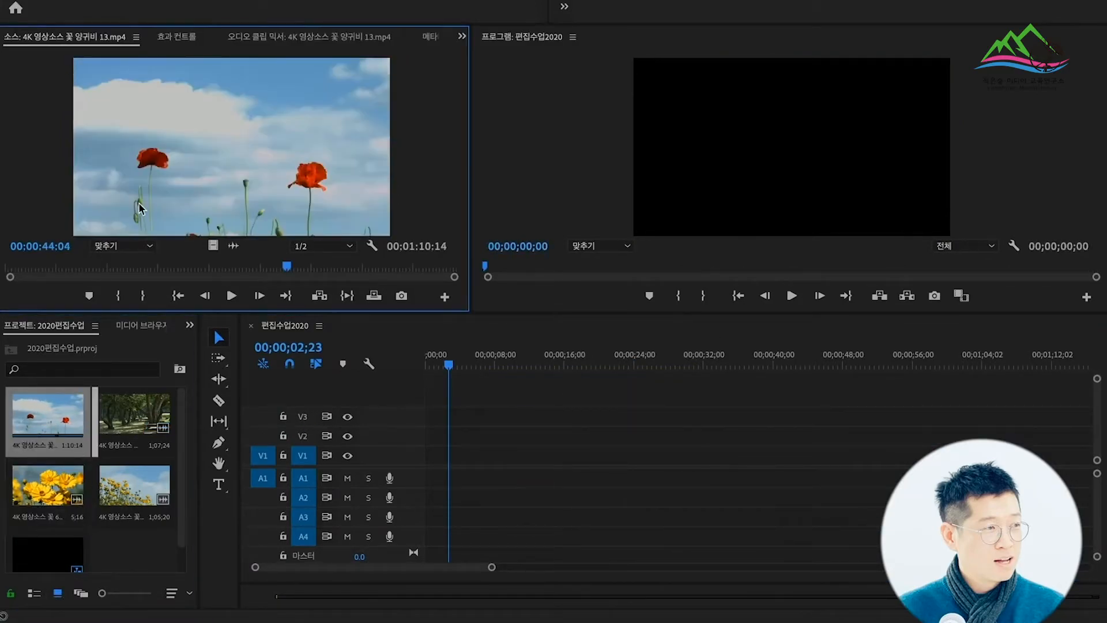
pyautogui.moveTo(286, 266)
pyautogui.mouseDown()
pyautogui.moveTo(161, 266)
pyautogui.moveTo(226, 265)
pyautogui.mouseUp()
pyautogui.click(119, 296)
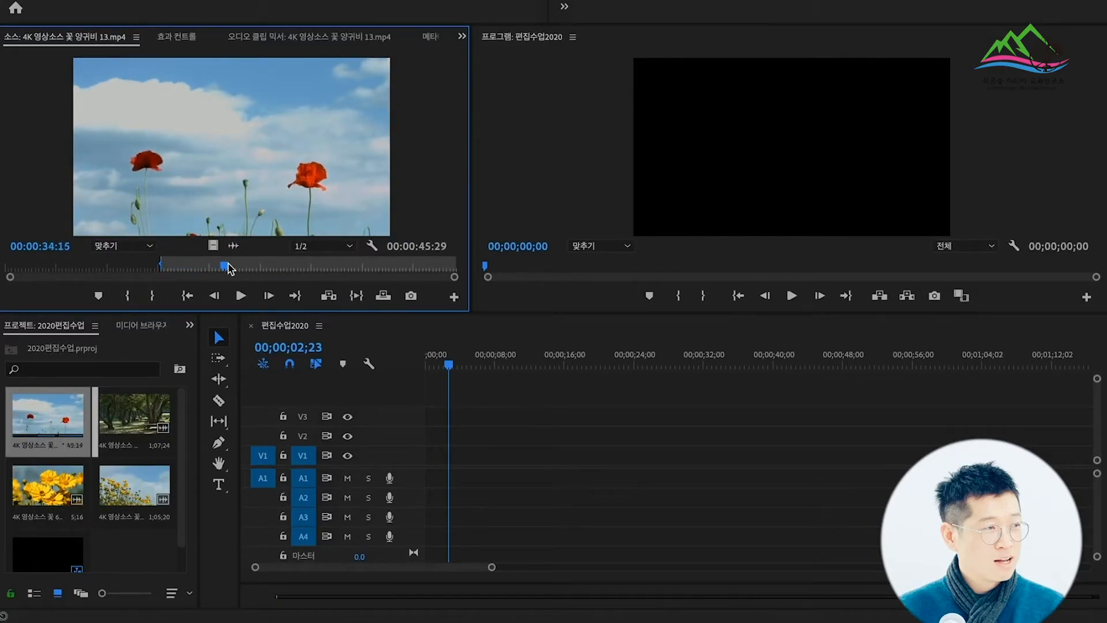
pyautogui.click(156, 296)
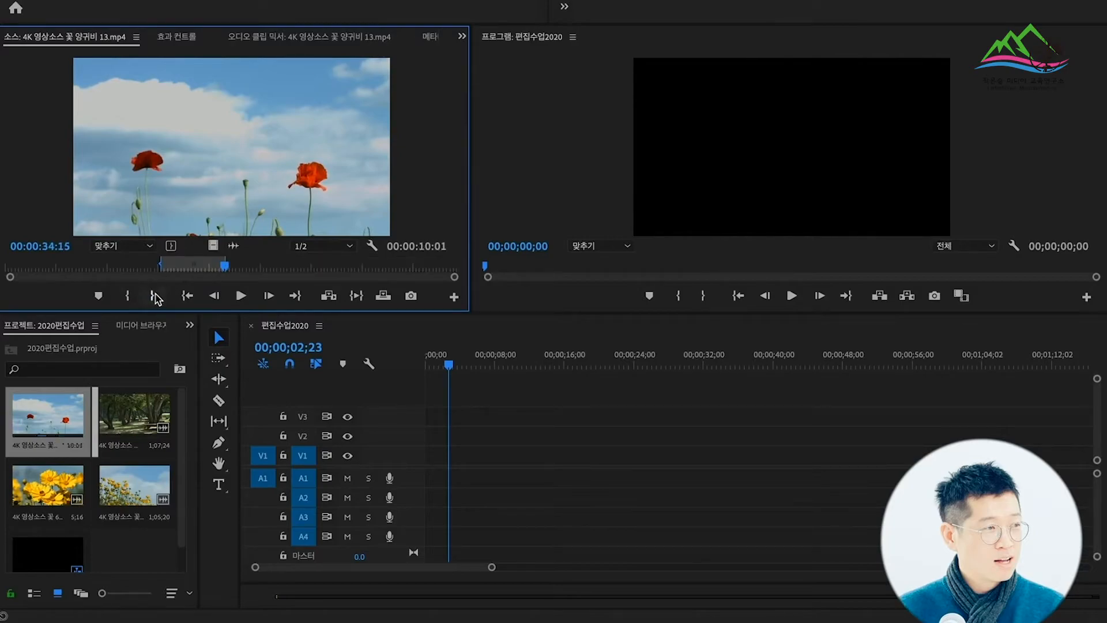
pyautogui.click(328, 295)
pyautogui.moveTo(487, 361)
pyautogui.mouseDown()
pyautogui.moveTo(472, 362)
pyautogui.moveTo(486, 362)
pyautogui.mouseUp()
pyautogui.press('Down')
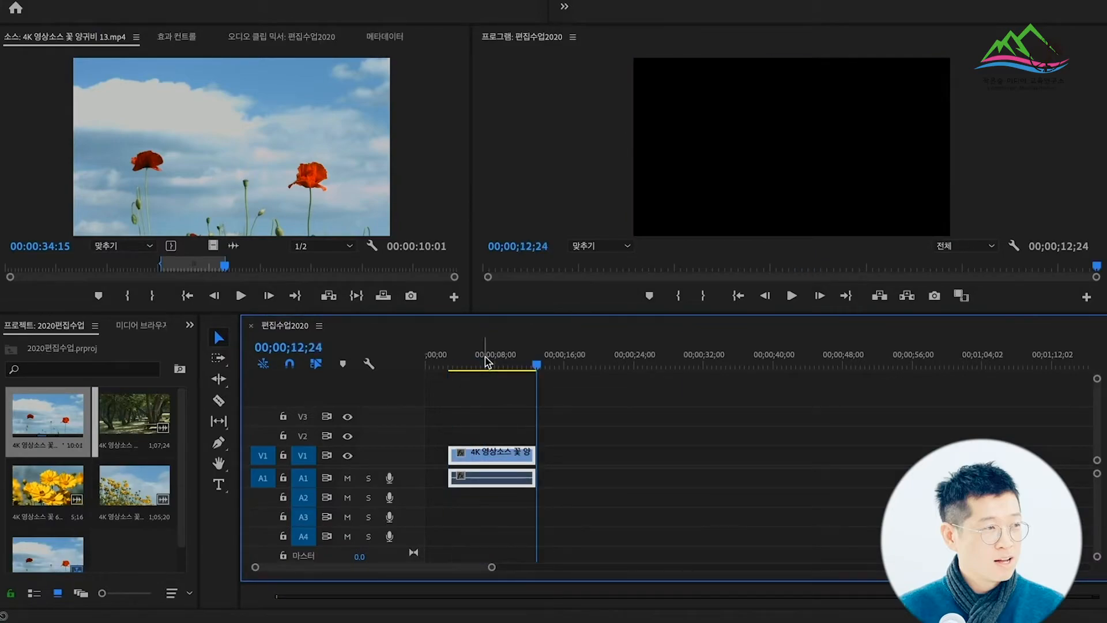
# Mark a 00;00;07;08 section of 4K 영상소스 꽃 1.mp4 ending at 00;00;33;11 and insert it after the poppy clip at 00;00;12;24.
pyautogui.doubleClick(134, 490)
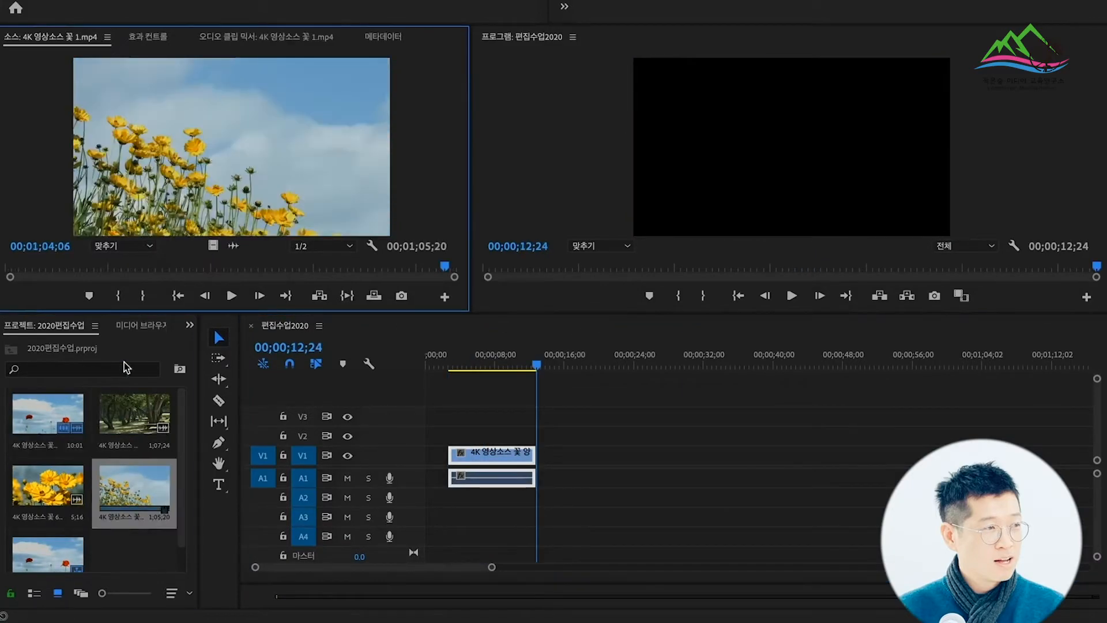
pyautogui.moveTo(445, 268)
pyautogui.mouseDown()
pyautogui.moveTo(186, 267)
pyautogui.moveTo(233, 266)
pyautogui.mouseUp()
pyautogui.click(118, 295)
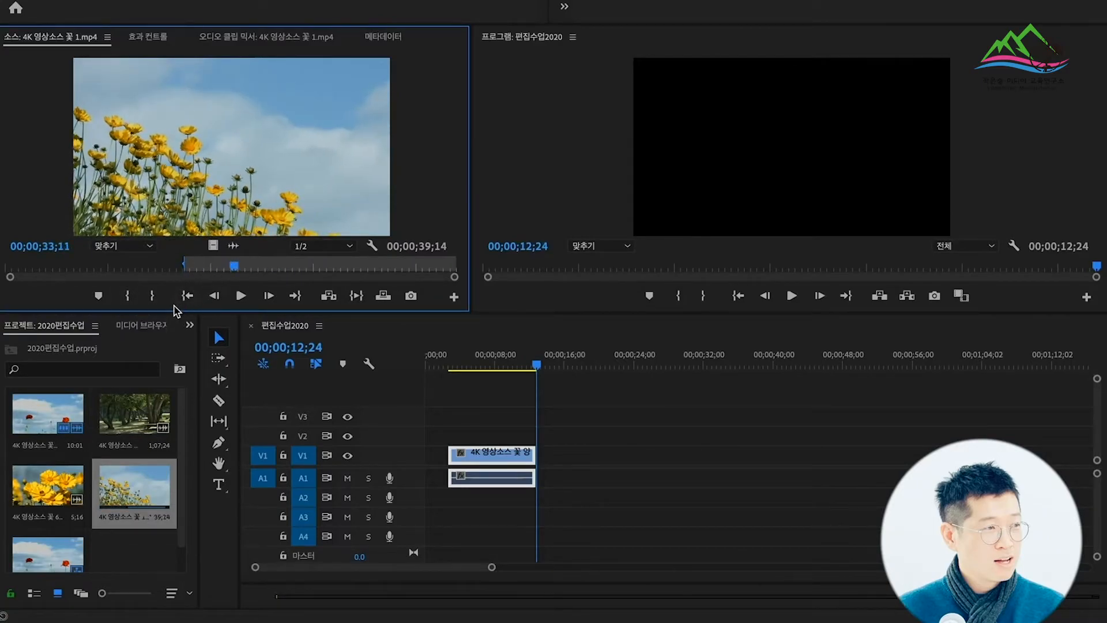
pyautogui.click(152, 295)
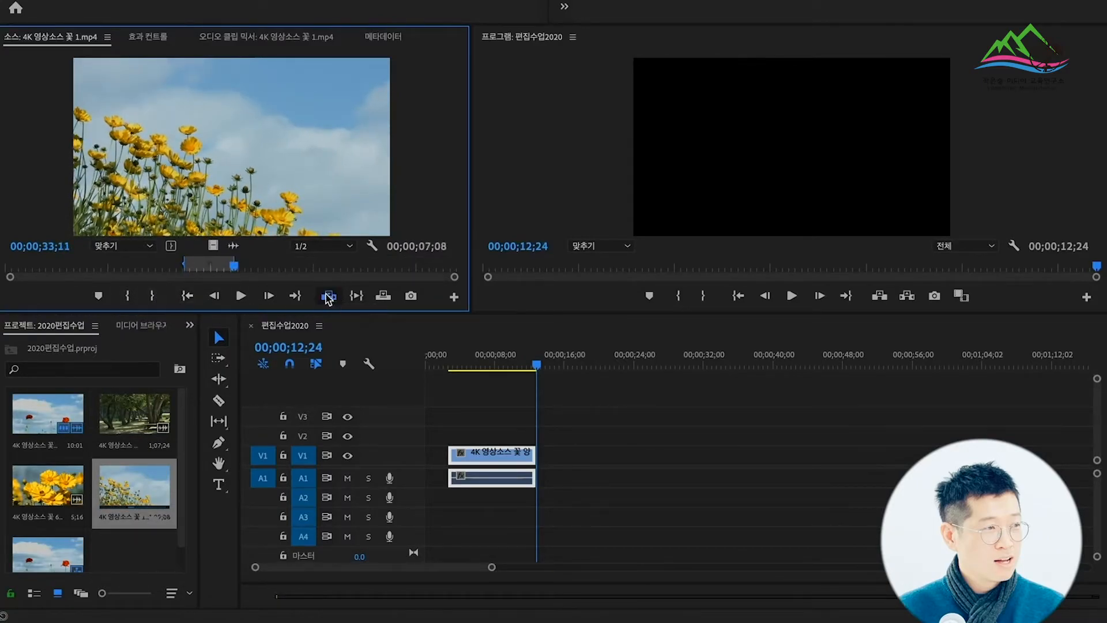
pyautogui.click(327, 297)
pyautogui.moveTo(506, 353); pyautogui.dragTo(487, 383)
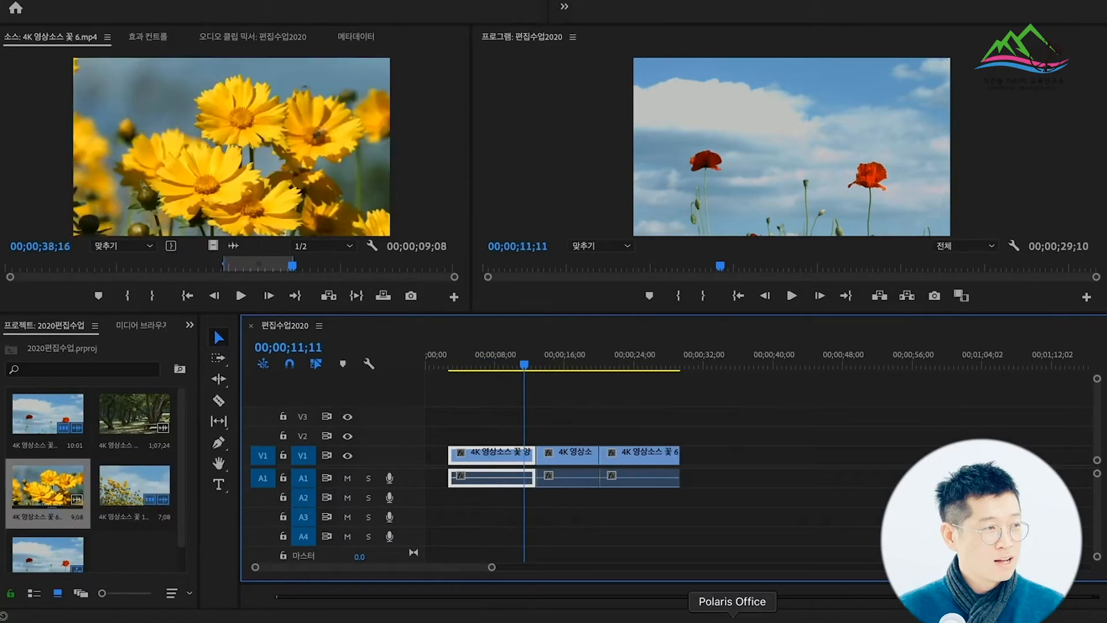
# Trim a little off the start of the poppy clip and review the three clips in the sequence.
pyautogui.moveTo(449, 454); pyautogui.dragTo(461, 456)
pyautogui.moveTo(513, 367)
pyautogui.mouseDown()
pyautogui.moveTo(495, 368)
pyautogui.moveTo(573, 364)
pyautogui.moveTo(492, 367)
pyautogui.mouseUp()
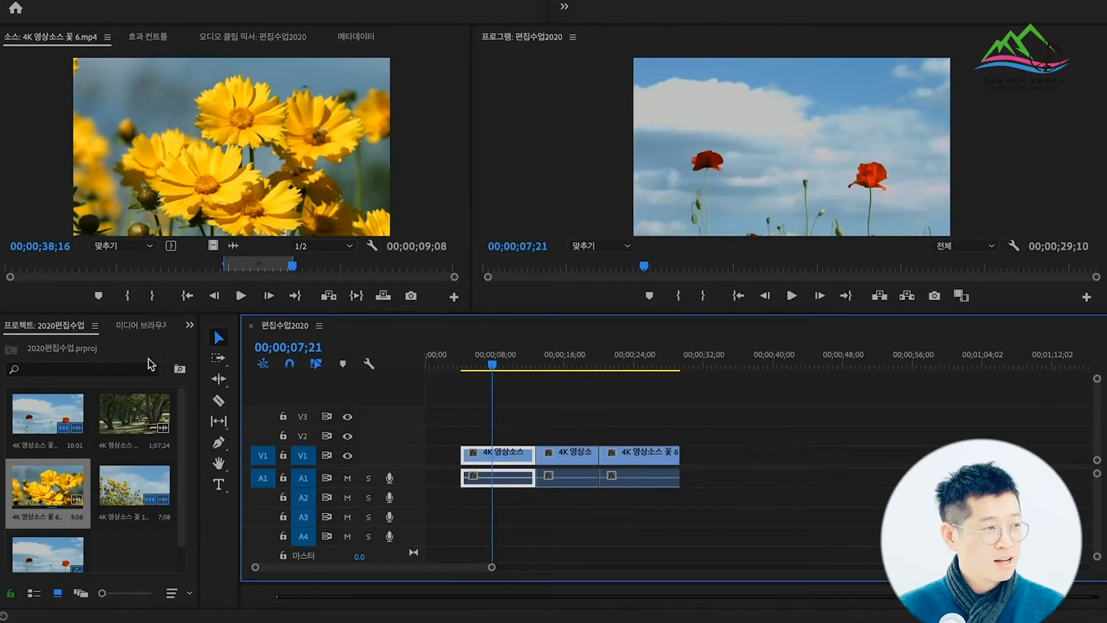
pyautogui.click(563, 366)
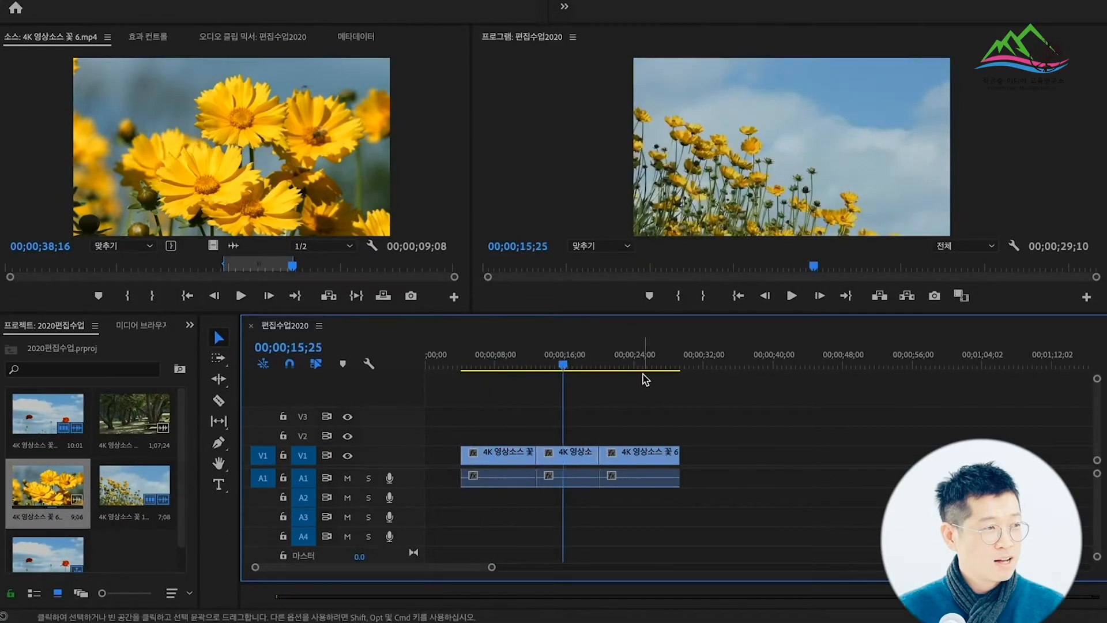
pyautogui.click(637, 365)
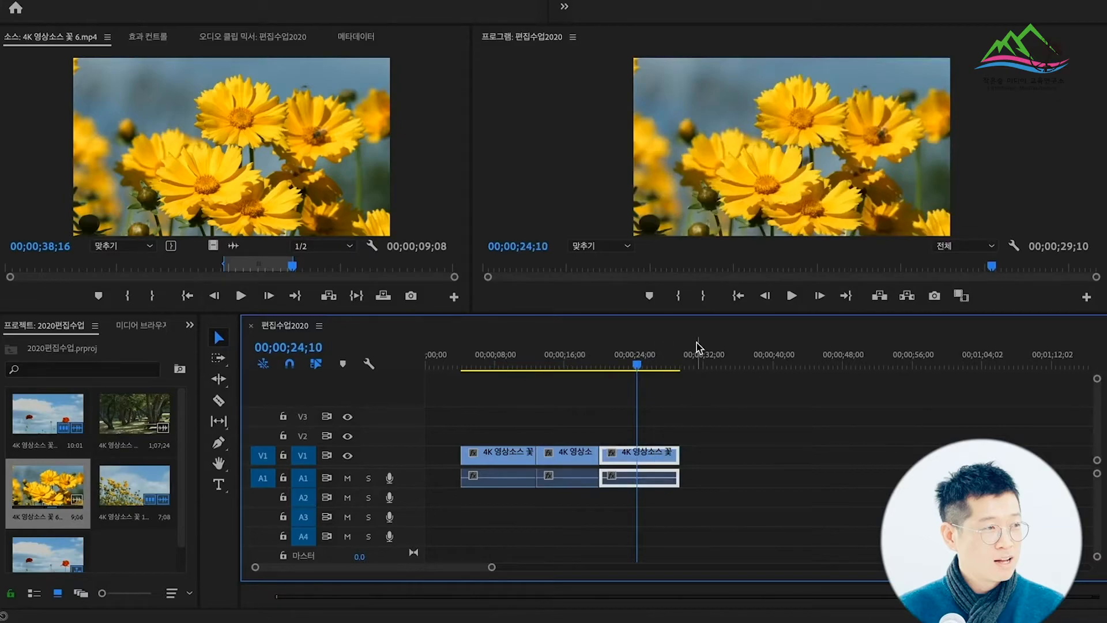
pyautogui.click(495, 363)
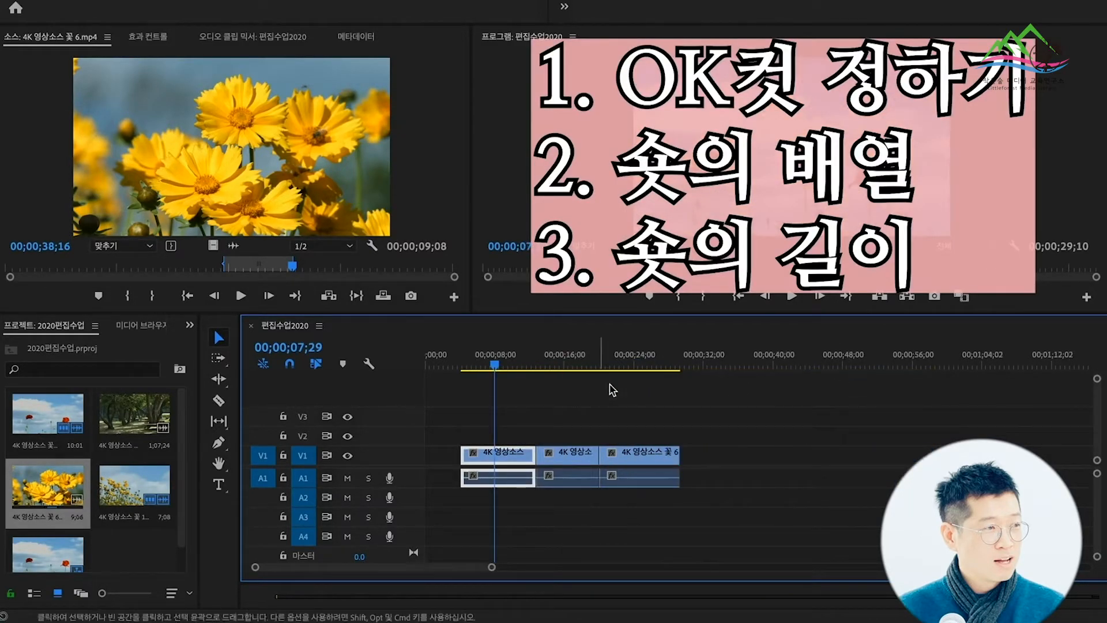
# Move the poppy clip to the end of the sequence and the 꽃 1 clip to the front.
pyautogui.moveTo(470, 365); pyautogui.dragTo(501, 395)
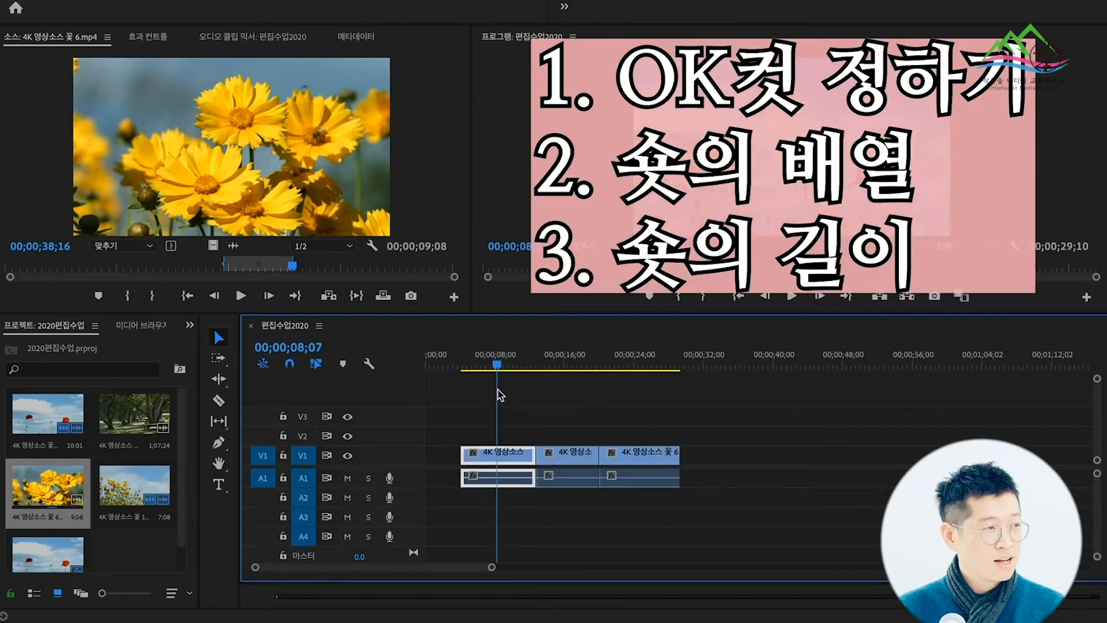
pyautogui.moveTo(503, 454); pyautogui.dragTo(728, 453)
pyautogui.moveTo(553, 365)
pyautogui.mouseDown()
pyautogui.moveTo(563, 374)
pyautogui.moveTo(535, 376)
pyautogui.mouseUp()
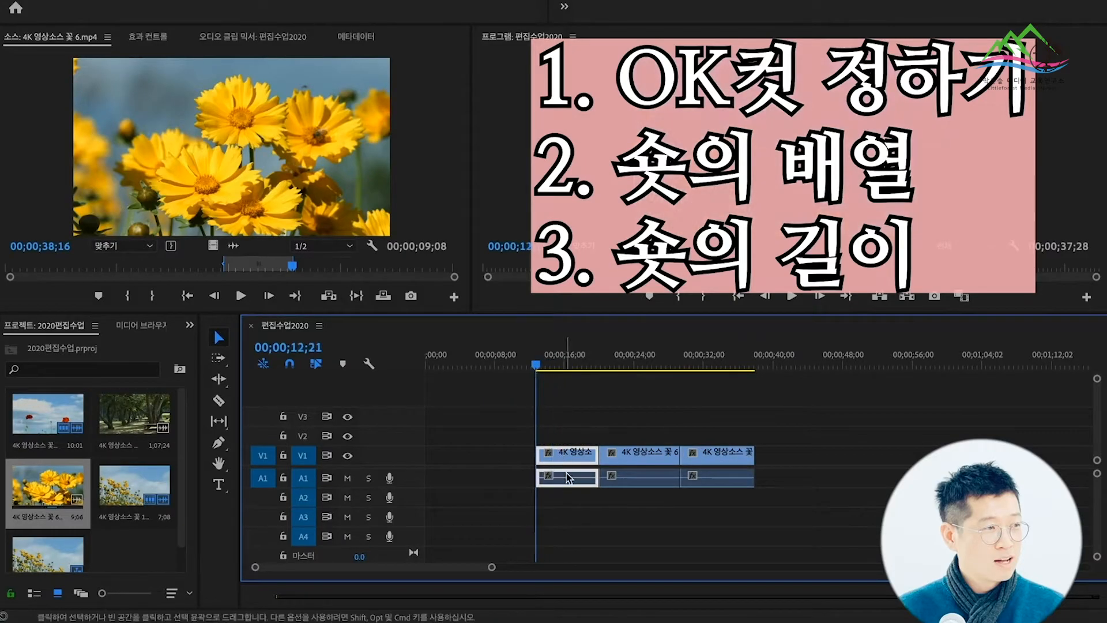
pyautogui.moveTo(550, 461); pyautogui.dragTo(471, 460)
pyautogui.moveTo(614, 362); pyautogui.dragTo(635, 364)
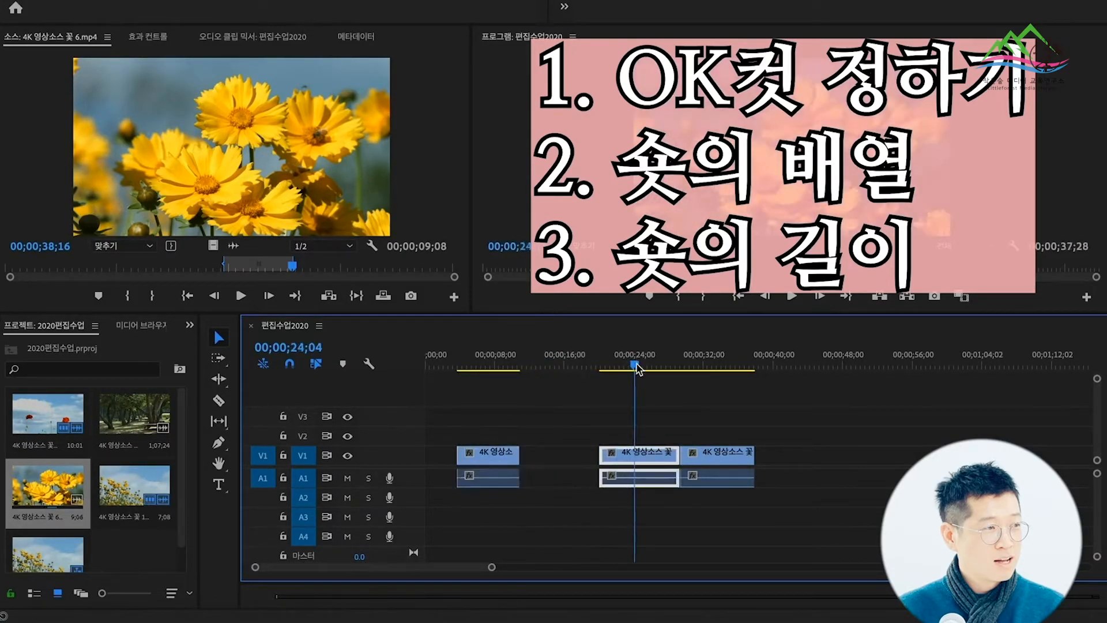
# Reorder the V1 clips without gaps so the yellow flower close-up comes first, followed by the 꽃 1 clip and the poppy clip.
pyautogui.moveTo(645, 456); pyautogui.dragTo(564, 456)
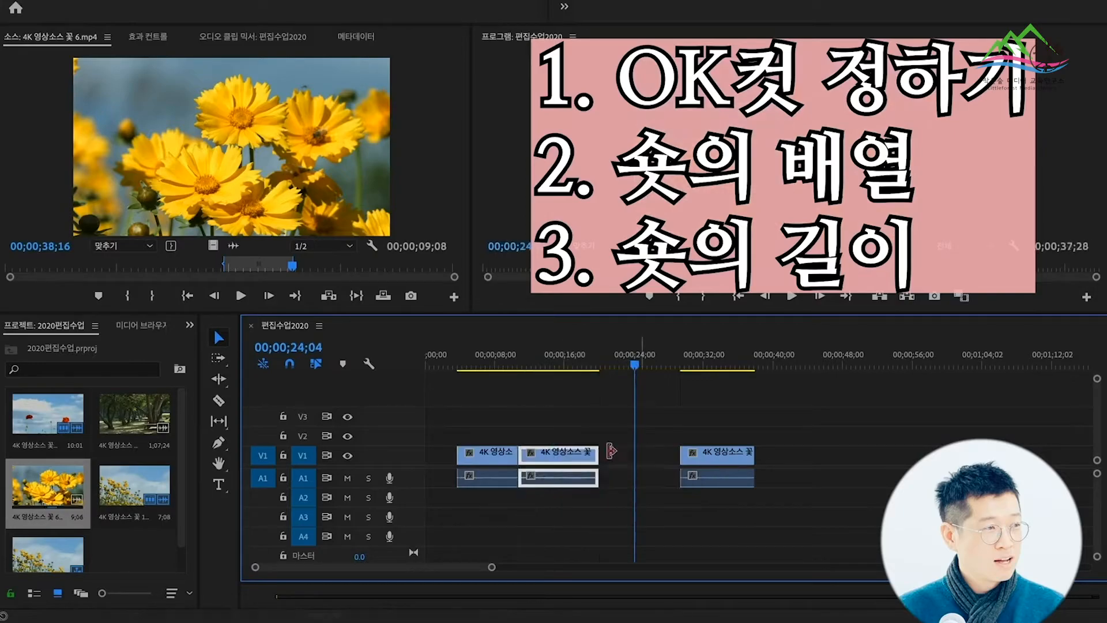
pyautogui.moveTo(495, 453); pyautogui.dragTo(632, 460)
pyautogui.moveTo(723, 463); pyautogui.dragTo(703, 463)
pyautogui.click(562, 356)
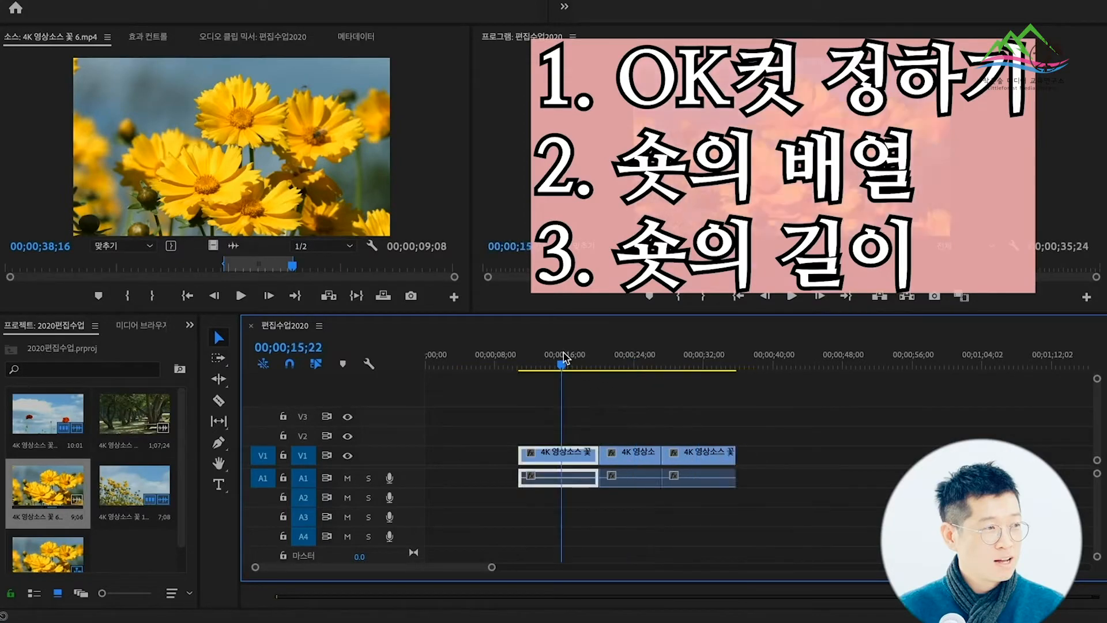
# Shorten the yellow flower close-up and place it to end at 00;00;14;23, and trim the start of the 꽃 1 clip.
pyautogui.moveTo(565, 357)
pyautogui.mouseDown()
pyautogui.moveTo(659, 376)
pyautogui.moveTo(562, 390)
pyautogui.moveTo(682, 398)
pyautogui.moveTo(538, 408)
pyautogui.moveTo(543, 415)
pyautogui.moveTo(655, 421)
pyautogui.moveTo(521, 375)
pyautogui.moveTo(557, 369)
pyautogui.mouseUp()
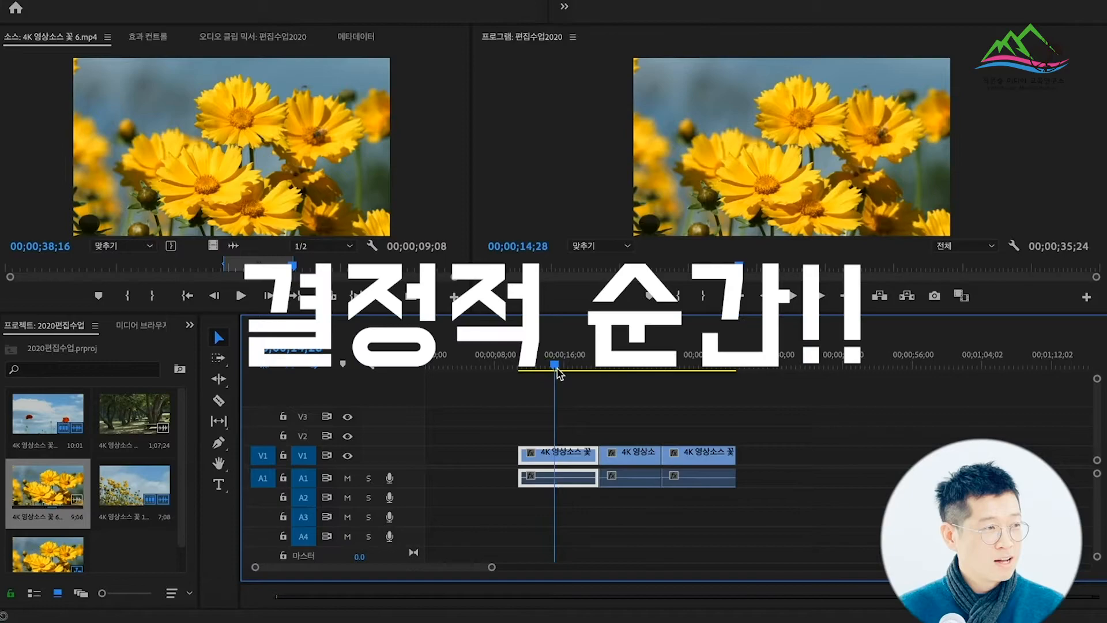
pyautogui.moveTo(553, 365)
pyautogui.mouseDown()
pyautogui.moveTo(541, 368)
pyautogui.moveTo(572, 371)
pyautogui.moveTo(553, 382)
pyautogui.mouseUp()
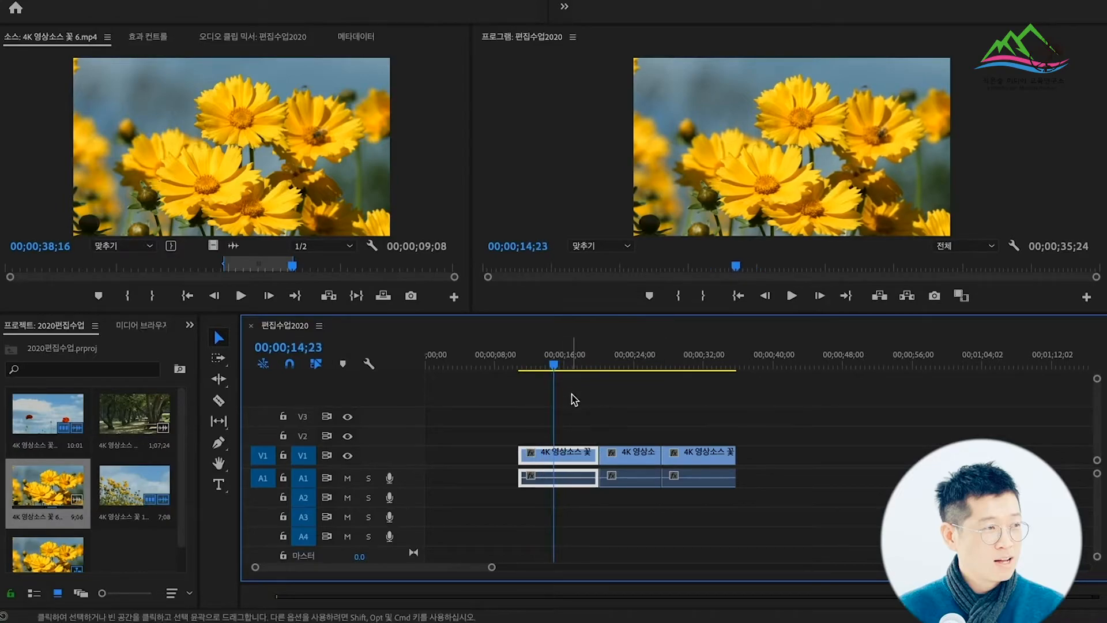
pyautogui.moveTo(527, 457); pyautogui.dragTo(496, 454)
pyautogui.moveTo(564, 455); pyautogui.dragTo(506, 456)
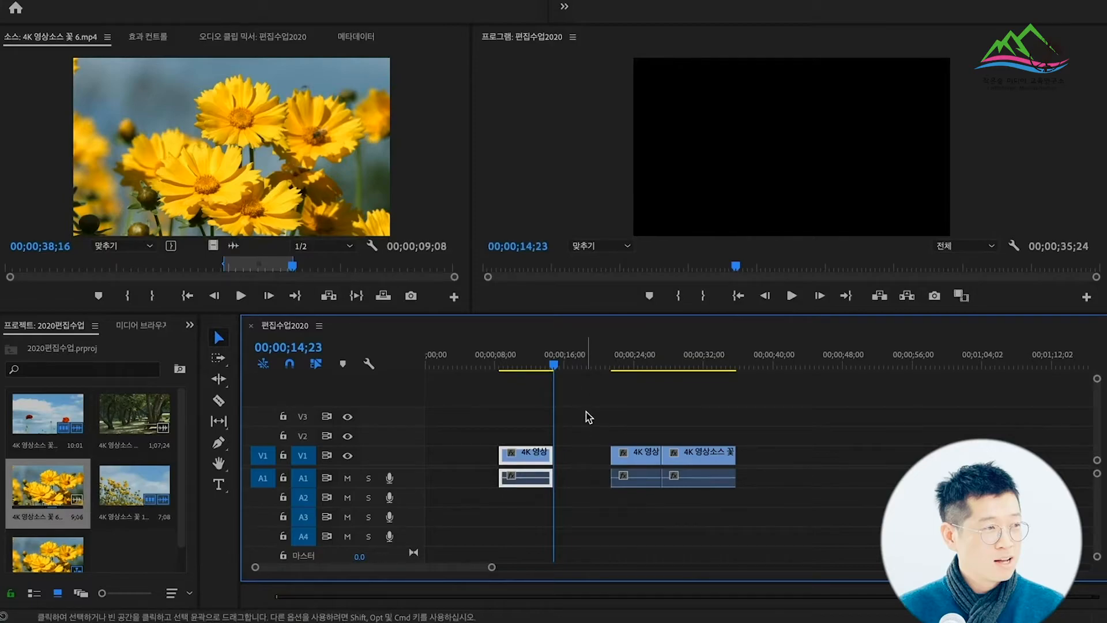
# Ripple delete the gap after the yellow flower close-up, and move all three clips about six seconds earlier.
pyautogui.click(611, 425)
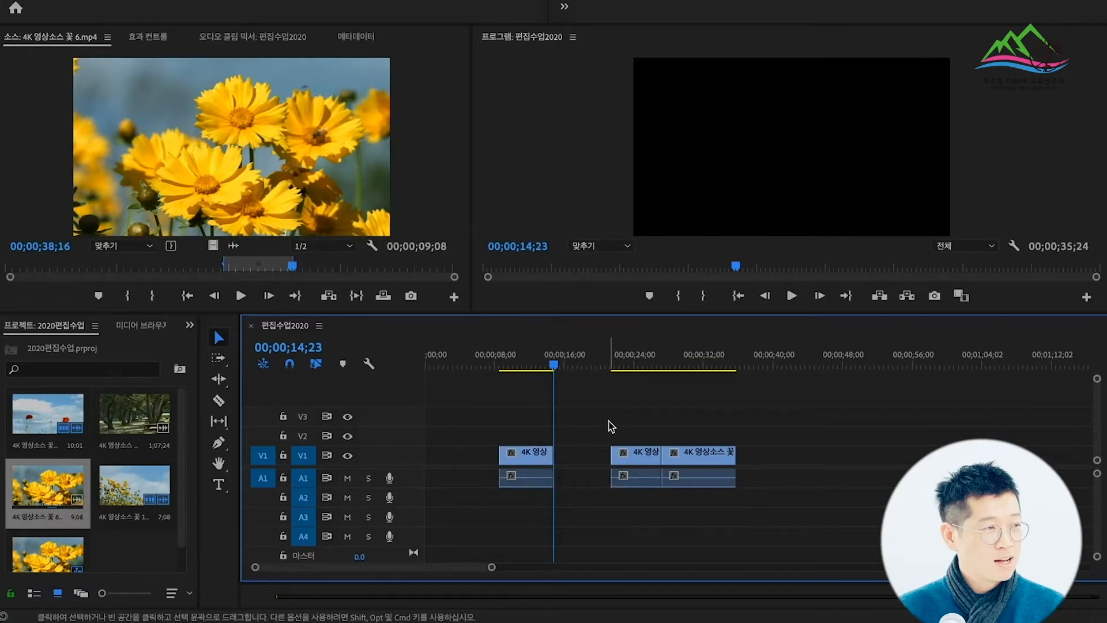
pyautogui.rightClick(588, 465)
pyautogui.click(617, 478)
pyautogui.moveTo(776, 524); pyautogui.dragTo(501, 433)
pyautogui.moveTo(619, 458); pyautogui.dragTo(568, 460)
pyautogui.moveTo(556, 364); pyautogui.dragTo(573, 384)
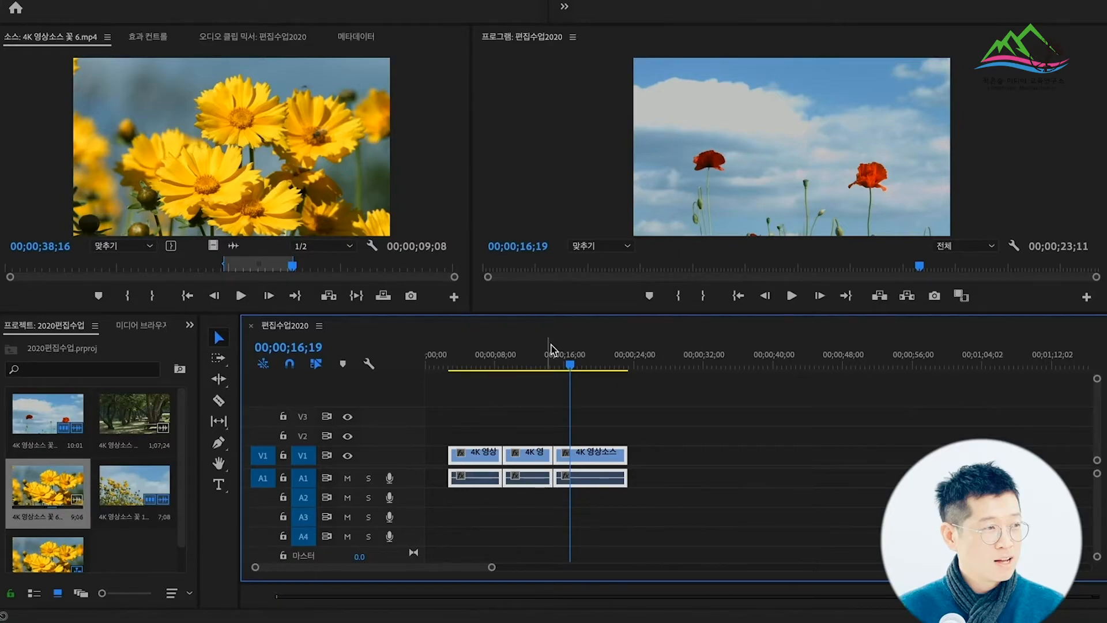
# Trim the end of the poppy clip back to 00;00;21;12.
pyautogui.click(534, 396)
pyautogui.click(592, 363)
pyautogui.click(605, 456)
pyautogui.moveTo(627, 455); pyautogui.dragTo(609, 456)
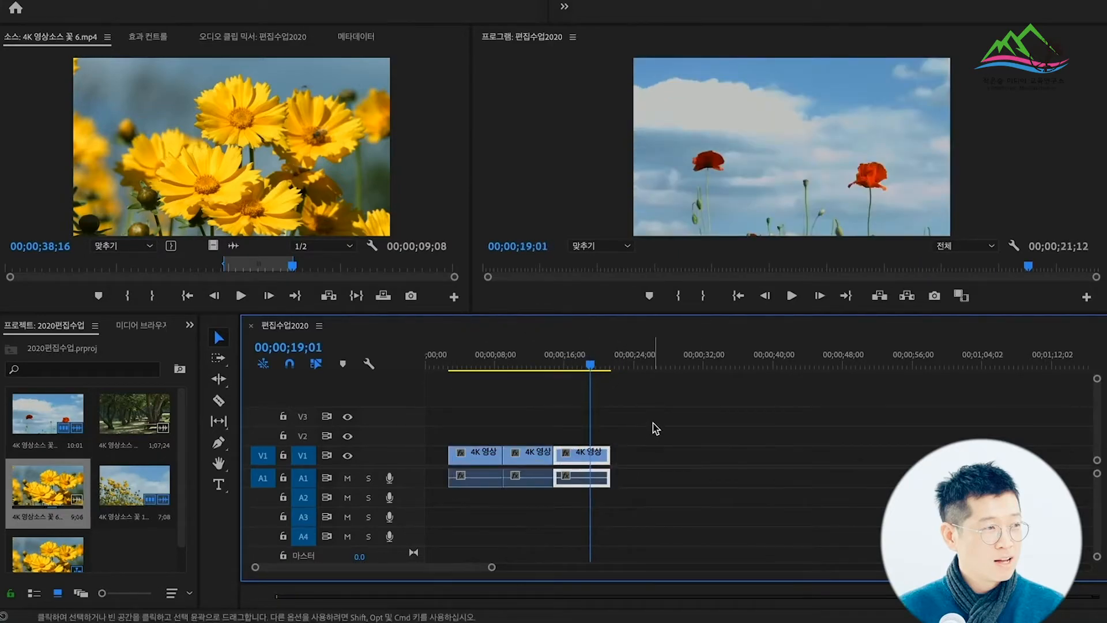
pyautogui.click(576, 364)
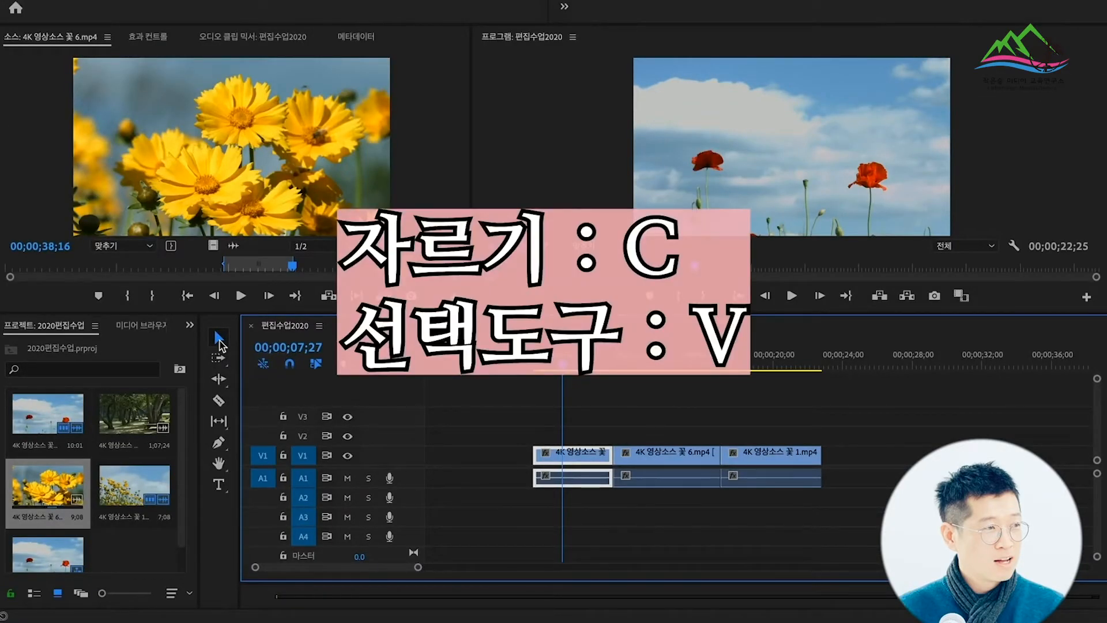
# Delete the part of the yellow flower clip after 00;00;06;19 and ripple delete the gap it leaves.
pyautogui.press('=')
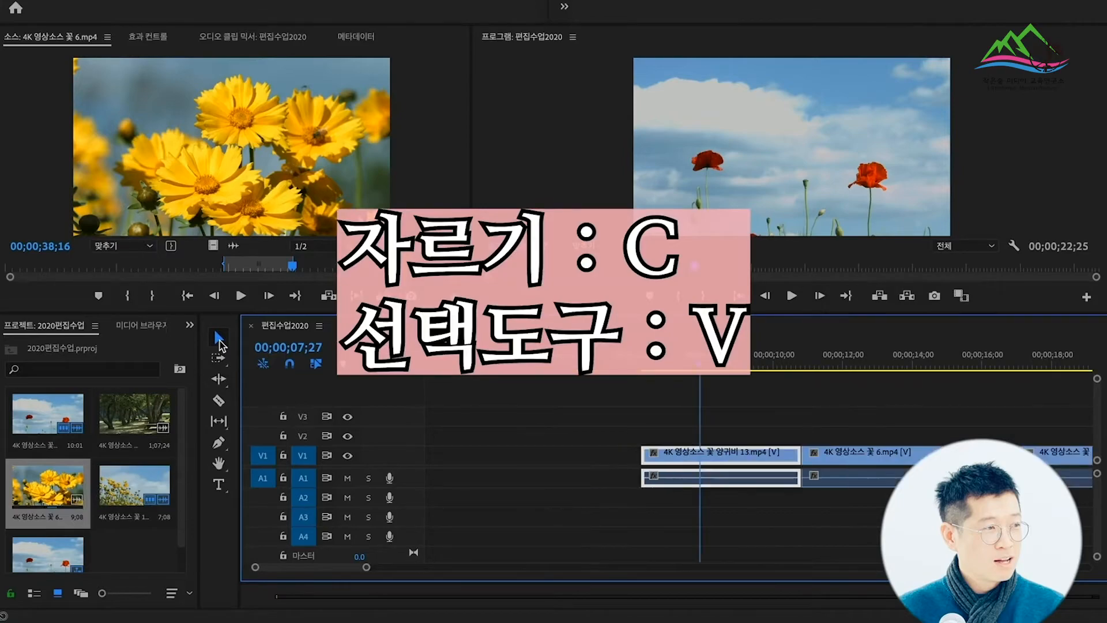
pyautogui.press('=')
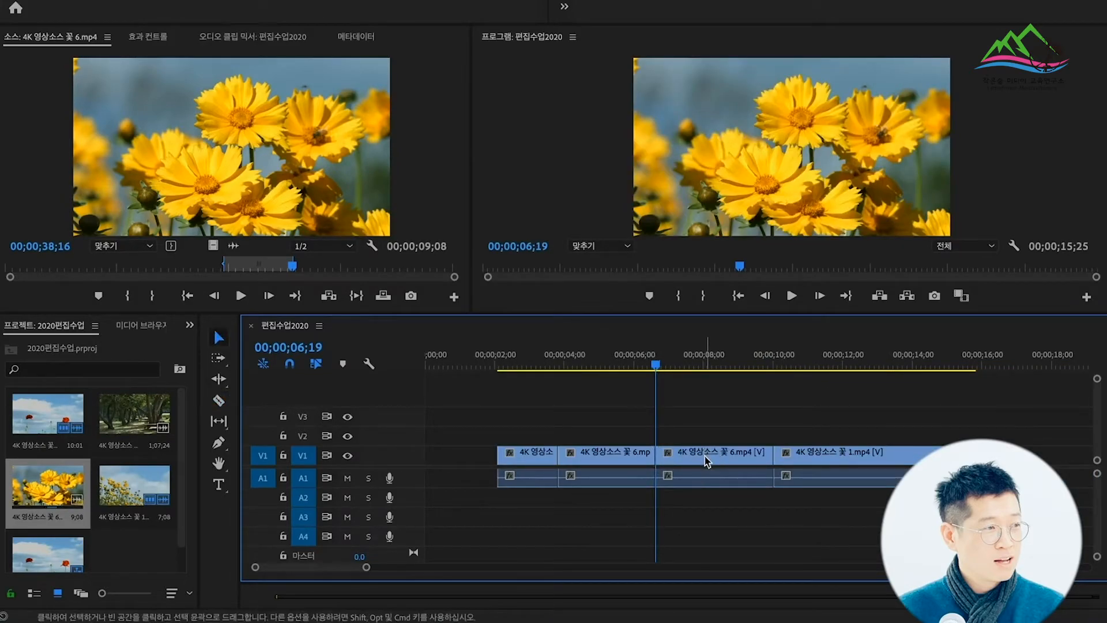
pyautogui.click(706, 461)
pyautogui.press('Delete')
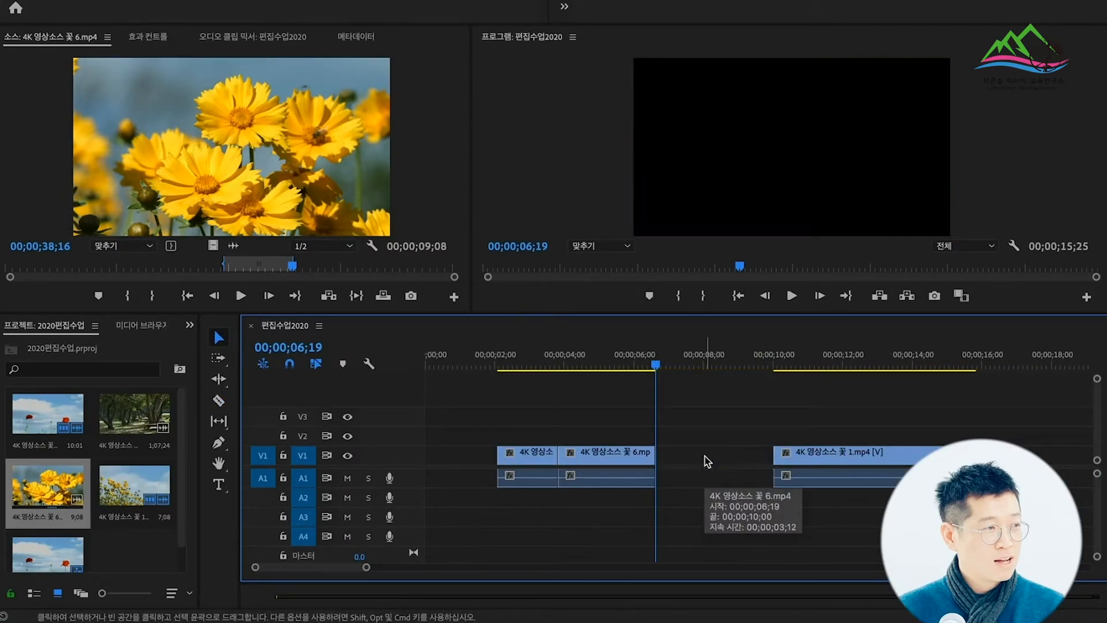
pyautogui.rightClick(706, 460)
pyautogui.click(746, 470)
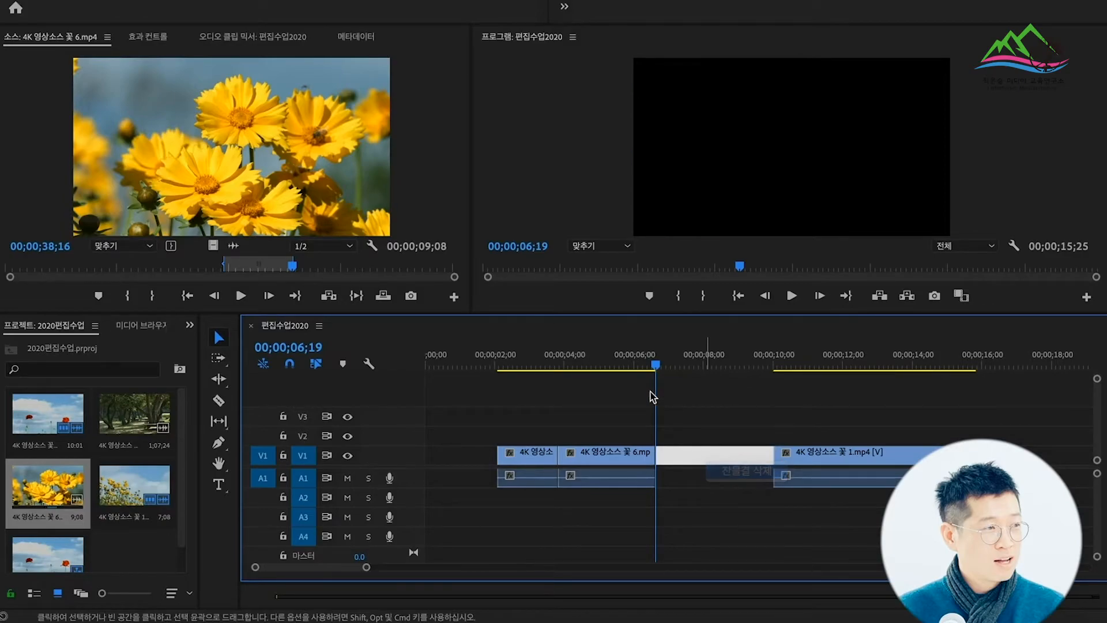
# Shorten the yellow flower clip slightly and trim the end of the 꽃 1 clip so the sequence ends at 00;00;08;14.
pyautogui.moveTo(655, 365); pyautogui.dragTo(576, 401)
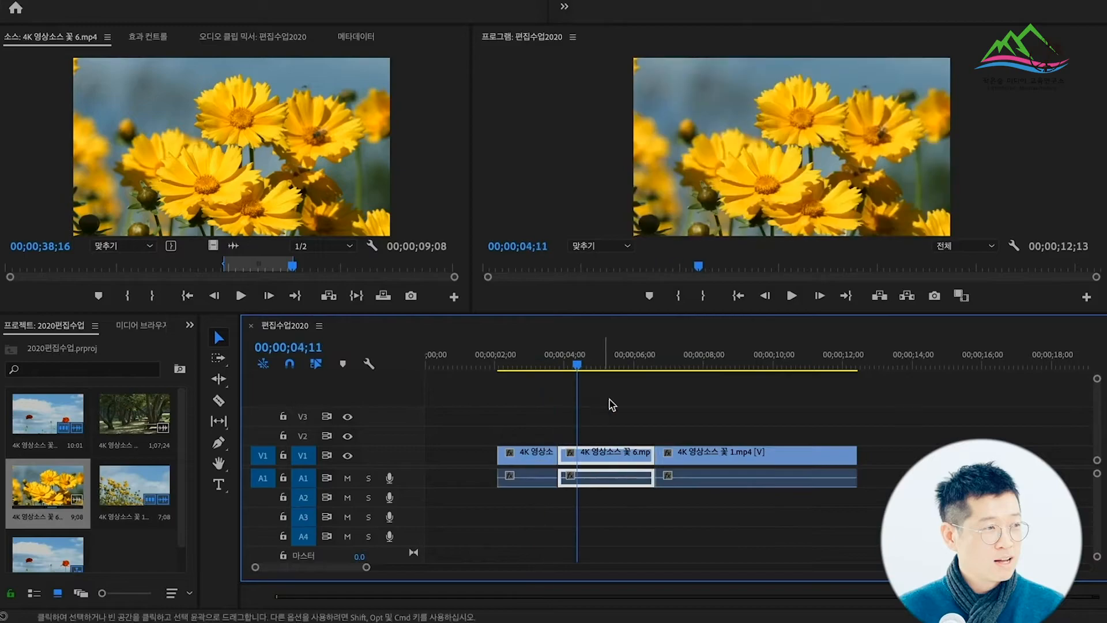
pyautogui.click(757, 385)
pyautogui.moveTo(852, 454); pyautogui.dragTo(729, 453)
pyautogui.moveTo(704, 382); pyautogui.dragTo(607, 397)
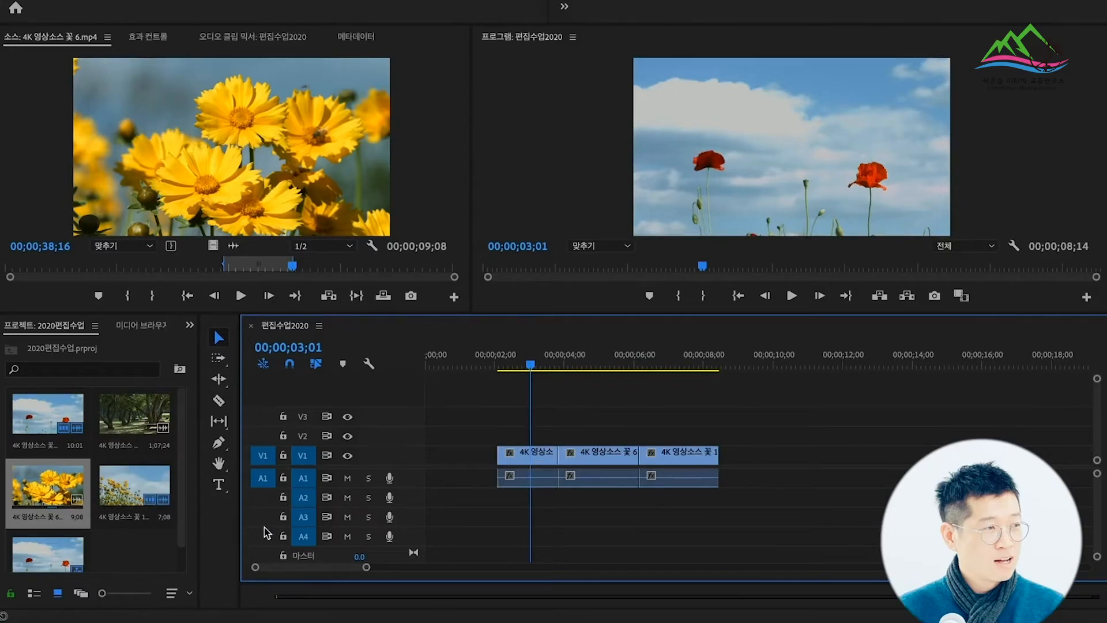
# Move the poppy clip behind the 꽃 1 clip at the end of V1, and shift all three clips earlier together.
pyautogui.moveTo(542, 458); pyautogui.dragTo(772, 460)
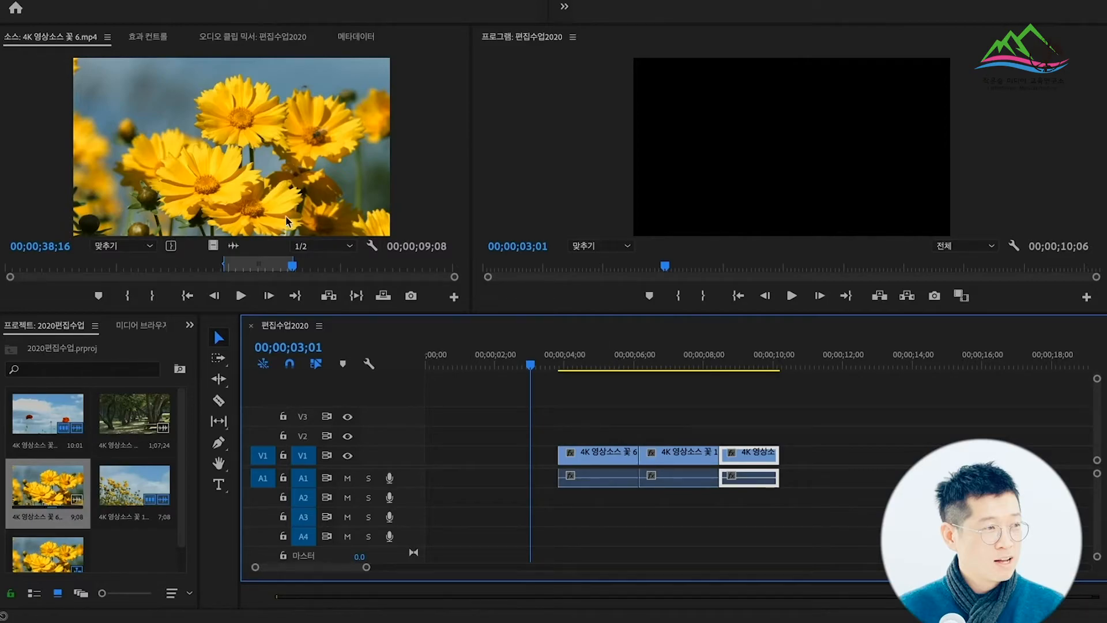
pyautogui.moveTo(538, 528); pyautogui.dragTo(810, 433)
pyautogui.moveTo(608, 451); pyautogui.dragTo(581, 462)
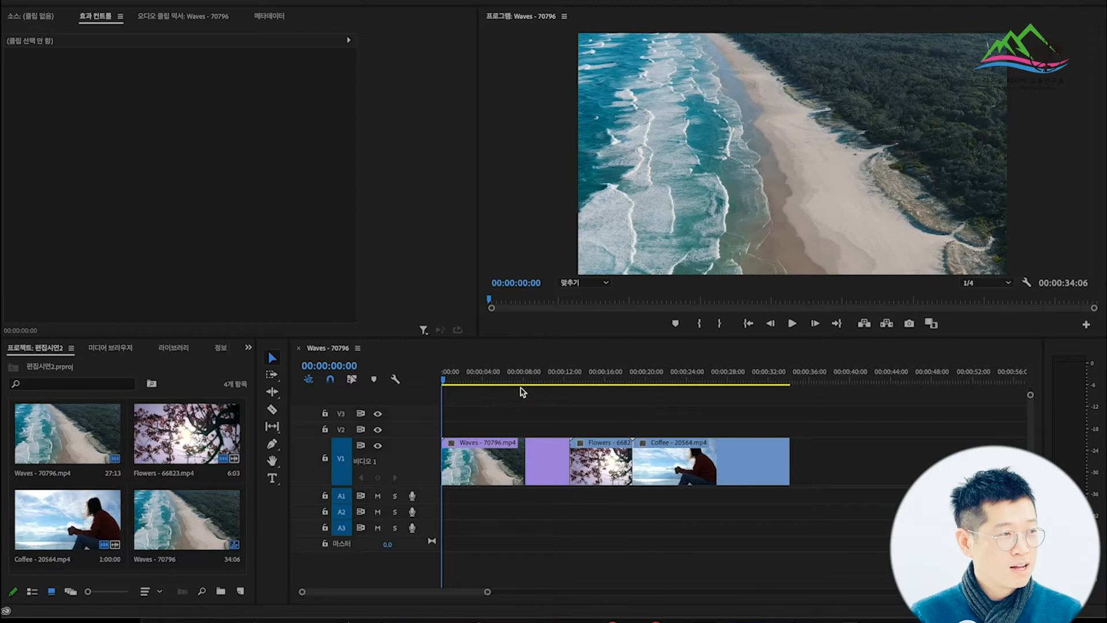
# Import Come_and_Get_It.mp3 from the 사운드파일 folder into the 편집시연2 project.
pyautogui.click(449, 379)
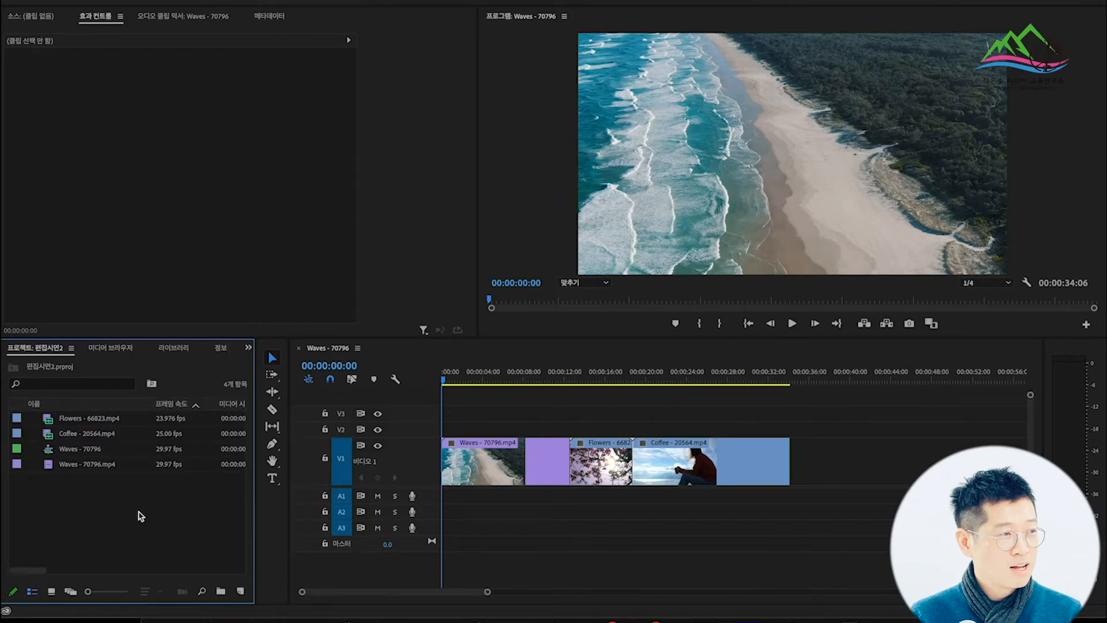
pyautogui.doubleClick(140, 514)
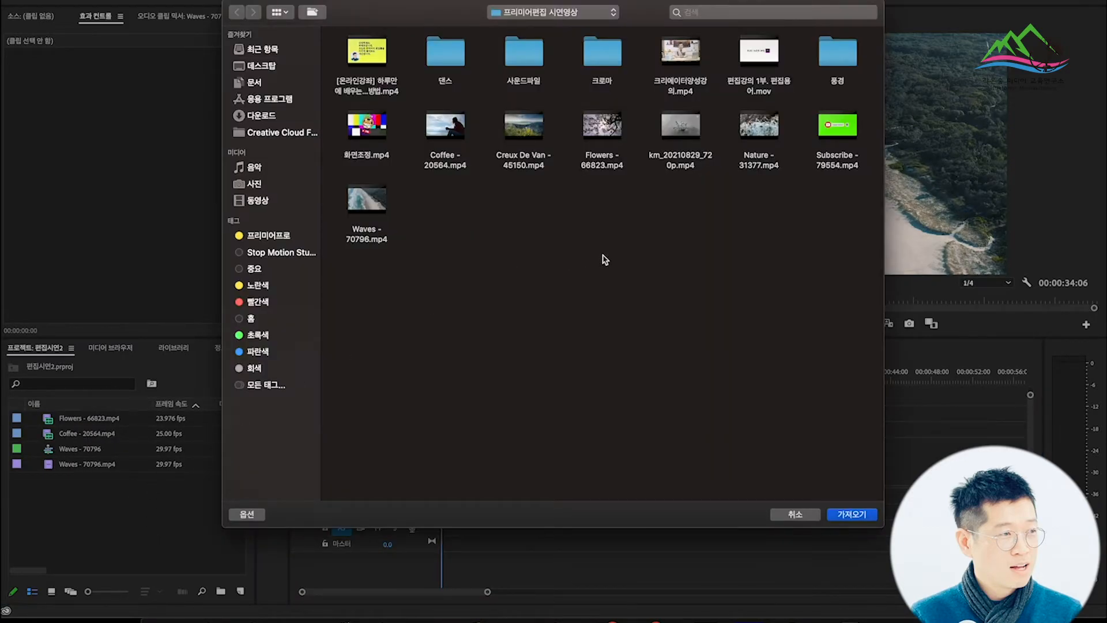
pyautogui.doubleClick(535, 67)
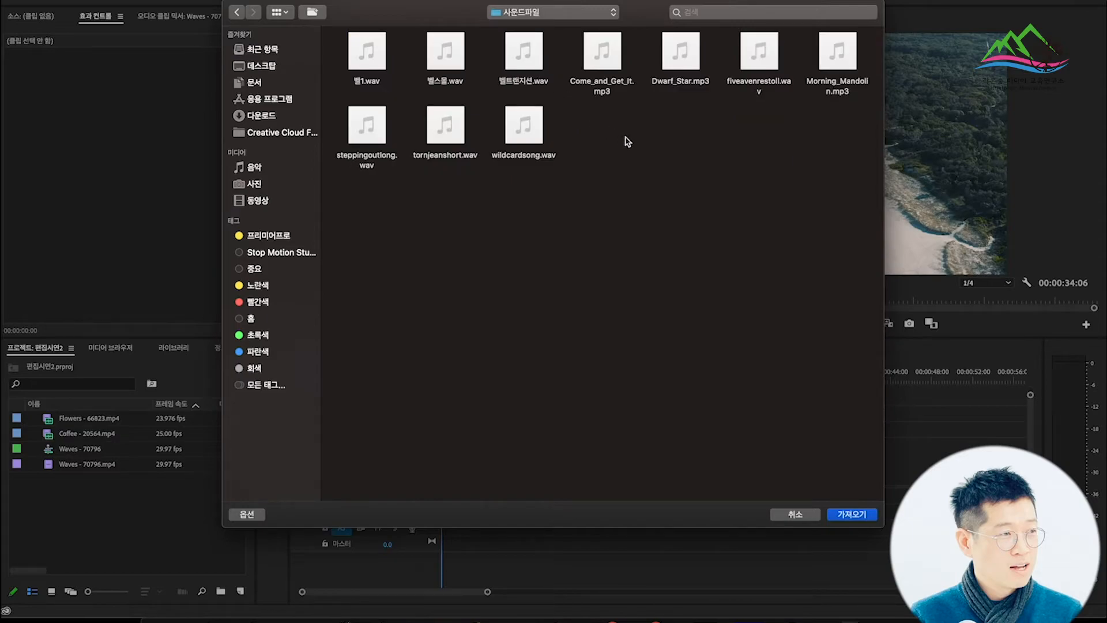
pyautogui.moveTo(616, 69)
pyautogui.click(616, 69)
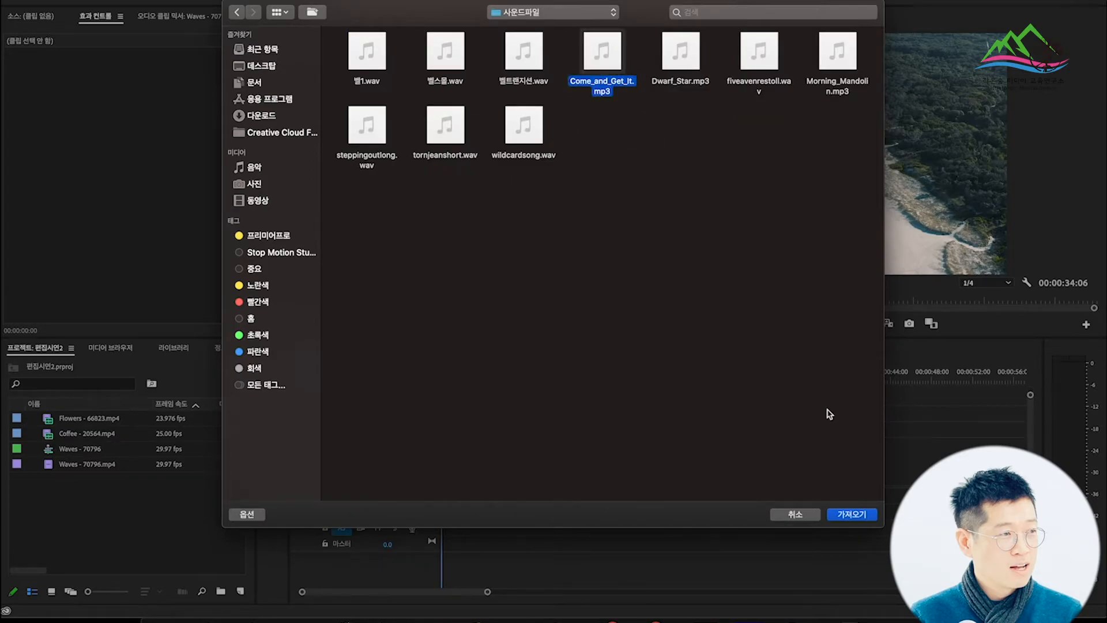
pyautogui.click(859, 514)
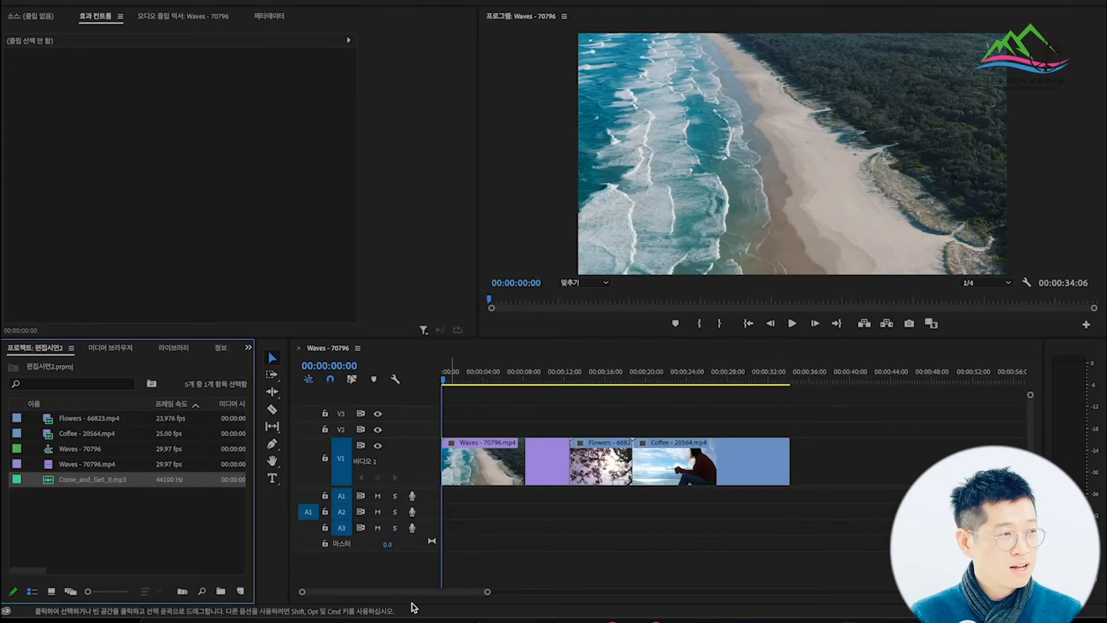
# Show the project items as thumbnails, open Come_and_Get_It.mp3 in the source monitor and listen to its opening seconds.
pyautogui.click(51, 591)
pyautogui.moveTo(245, 473); pyautogui.dragTo(246, 522)
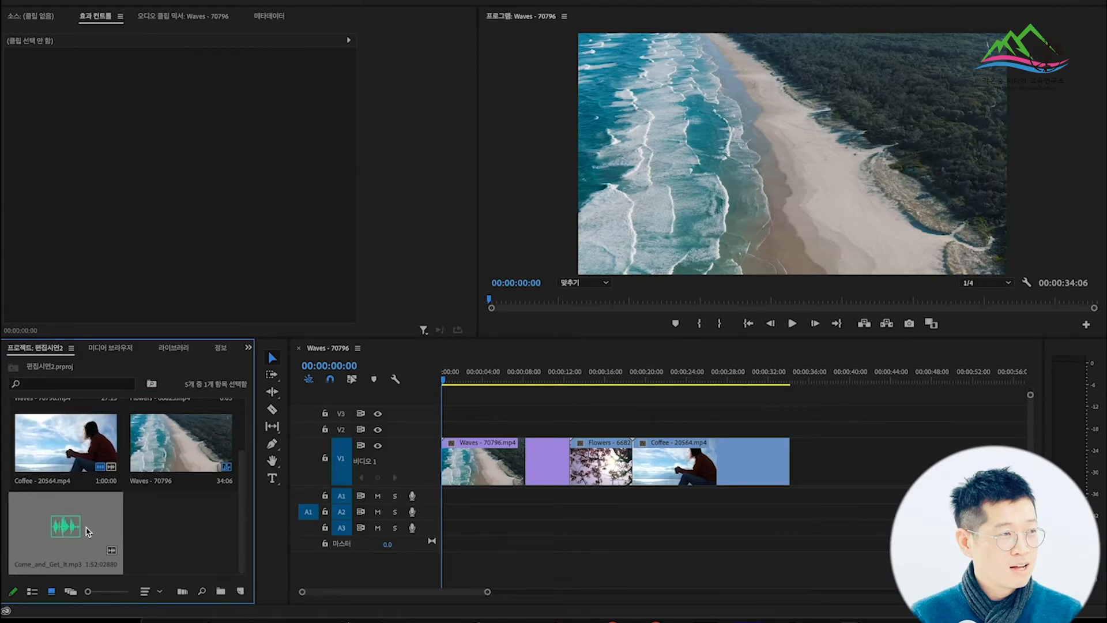
pyautogui.moveTo(247, 500); pyautogui.dragTo(247, 450)
pyautogui.scroll(-3, 242, 484)
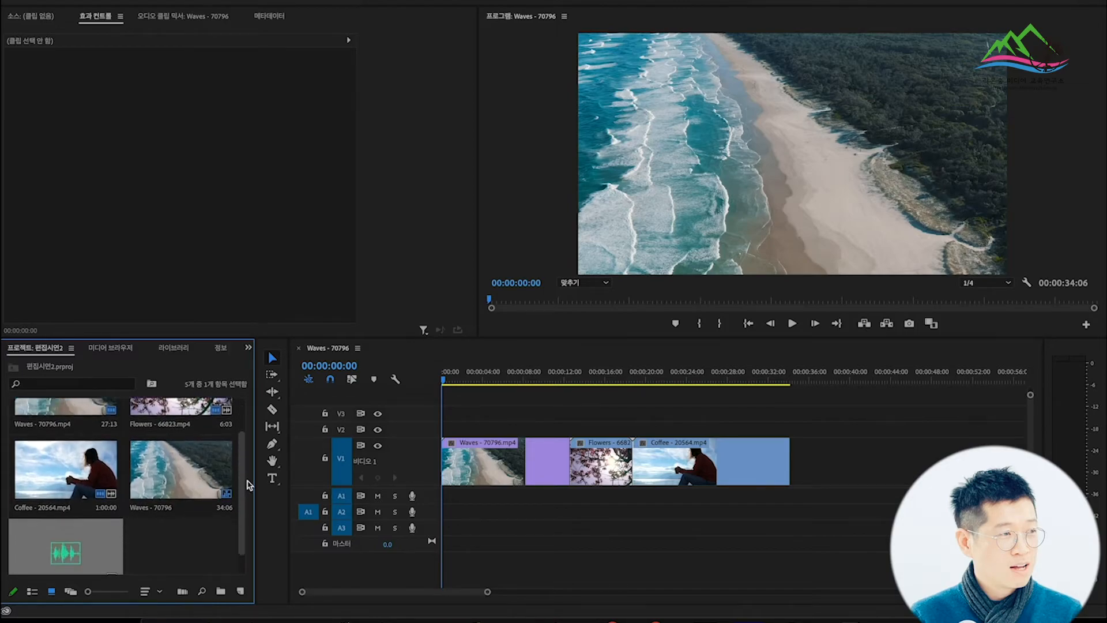
pyautogui.doubleClick(65, 534)
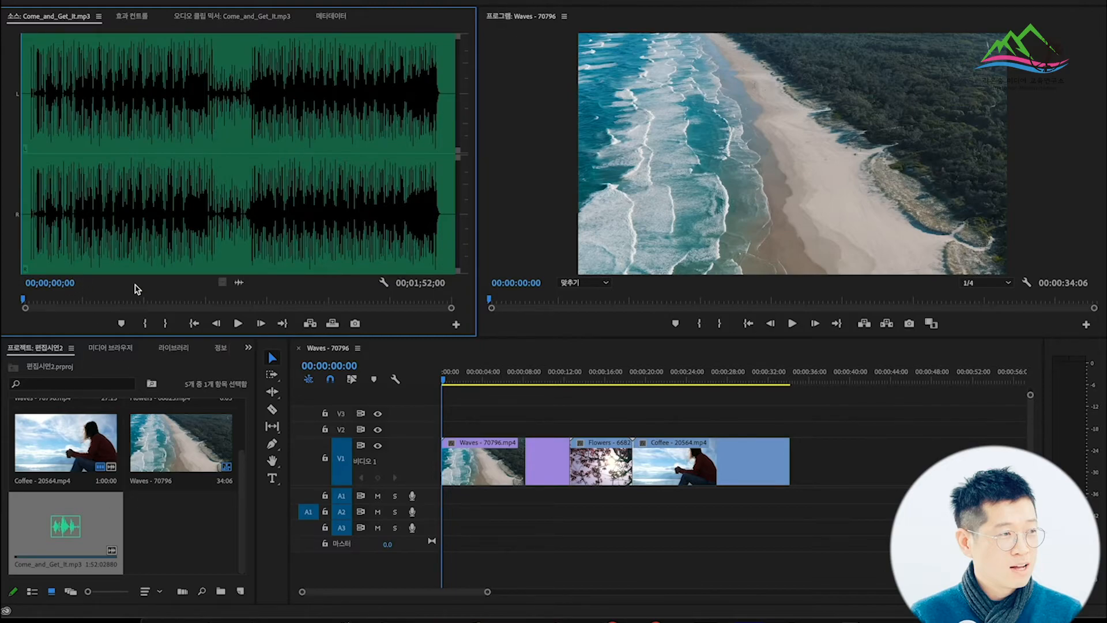
pyautogui.click(238, 324)
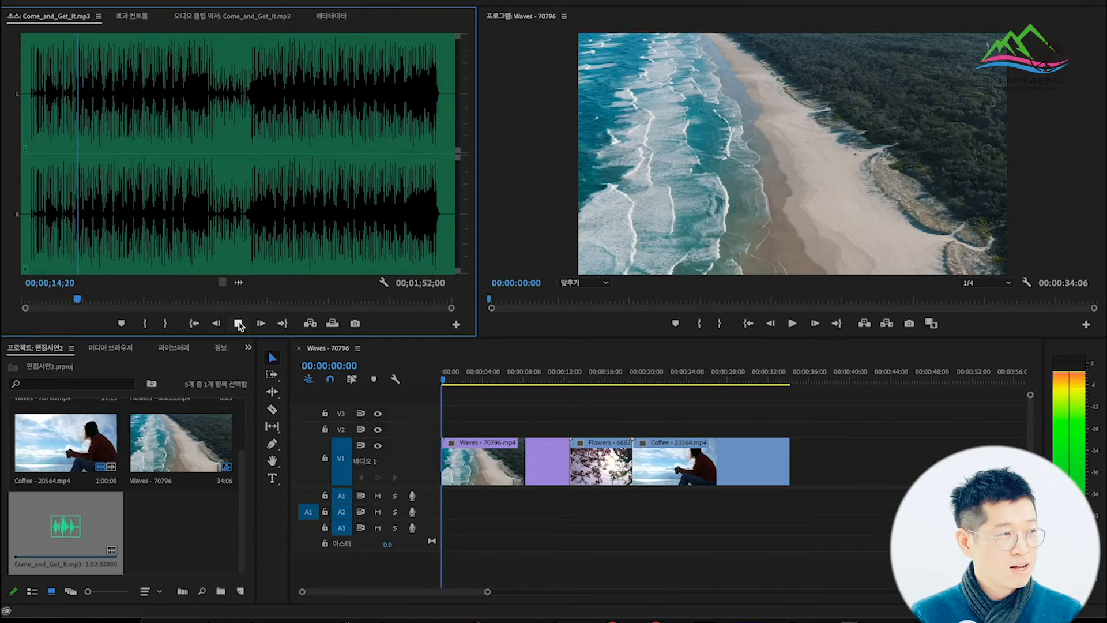
pyautogui.click(238, 324)
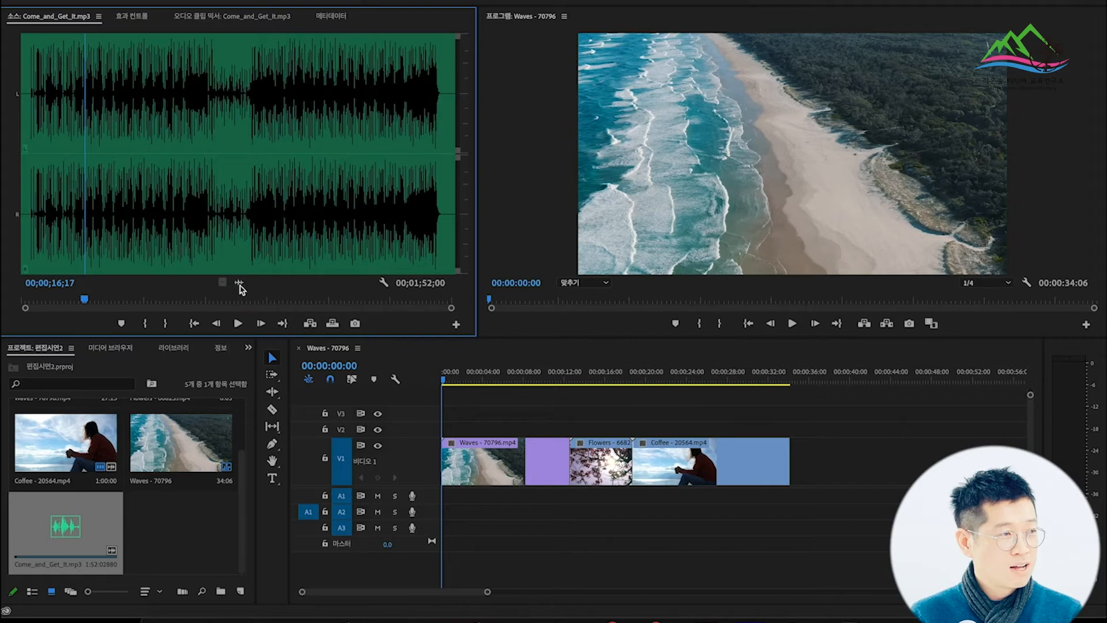
# Place Come_and_Get_It.mp3 on track A1 from the start of the Waves - 70796 sequence and play it with the video.
pyautogui.moveTo(284, 325); pyautogui.dragTo(450, 500)
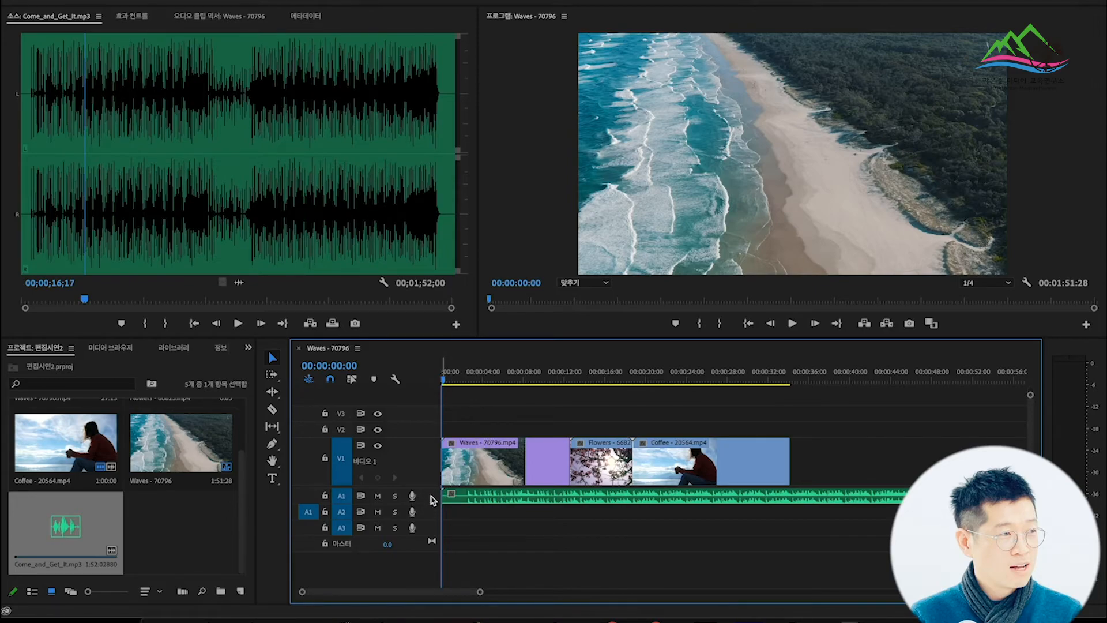
pyautogui.press('space')
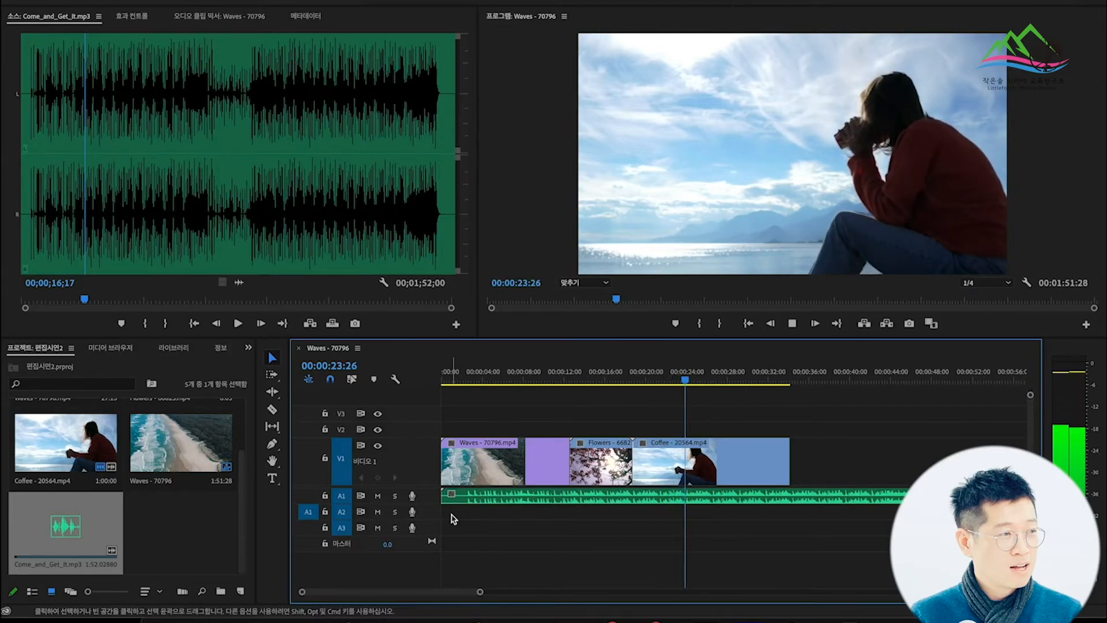
pyautogui.press('space')
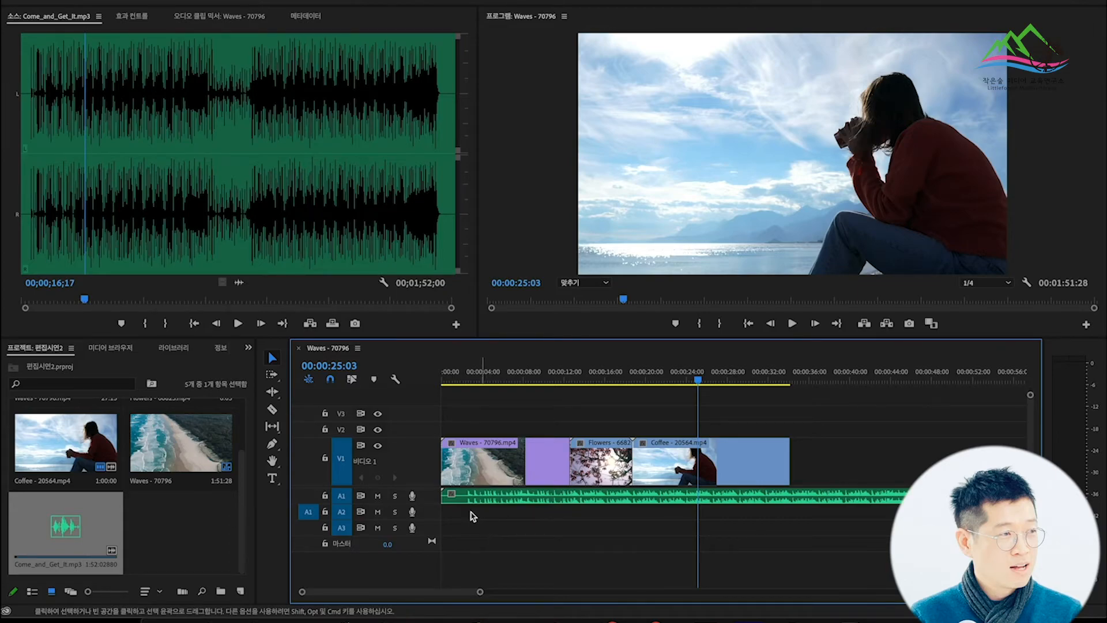
# Expand track A1 to show the waveform and trim the end of the music clip back to 00:01:27:10.
pyautogui.doubleClick(428, 496)
pyautogui.click(769, 379)
pyautogui.moveTo(770, 378); pyautogui.dragTo(771, 378)
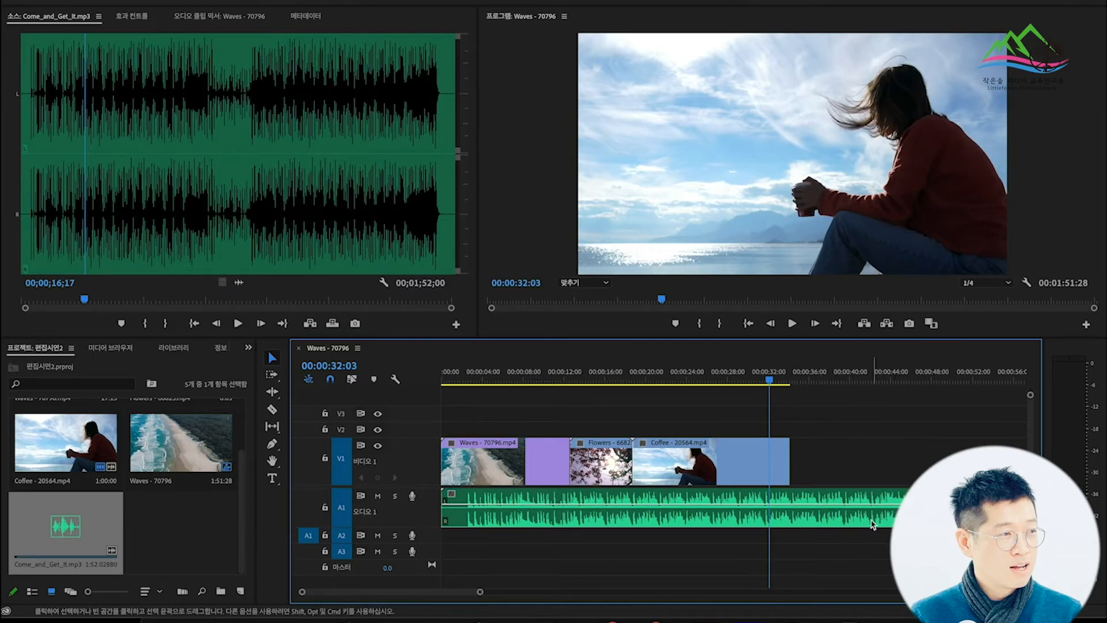
pyautogui.press('-')
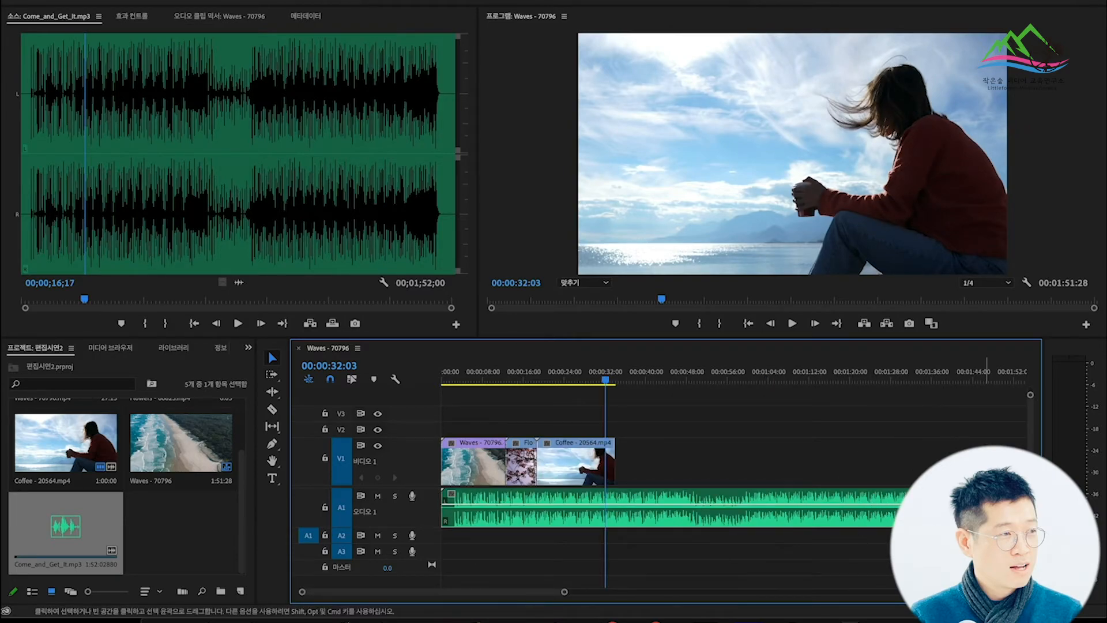
pyautogui.moveTo(1010, 507); pyautogui.dragTo(888, 508)
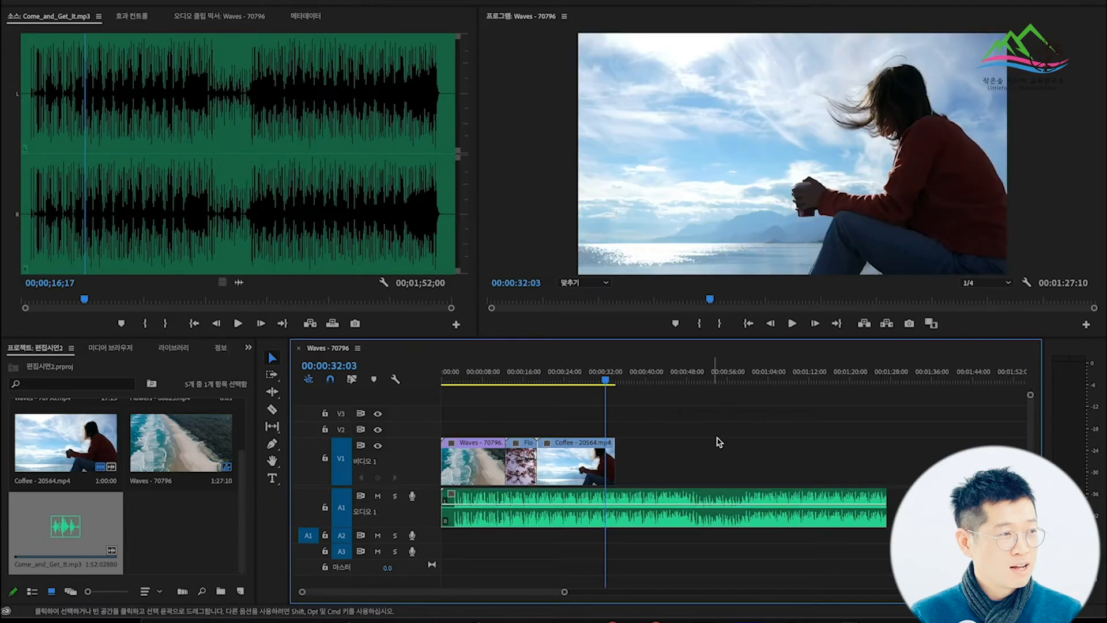
# Split the music clip at about 00:00:35:14, shortly after the Coffee clip ends, and delete the remaining part.
pyautogui.press('=')
pyautogui.press('=')
pyautogui.click(775, 382)
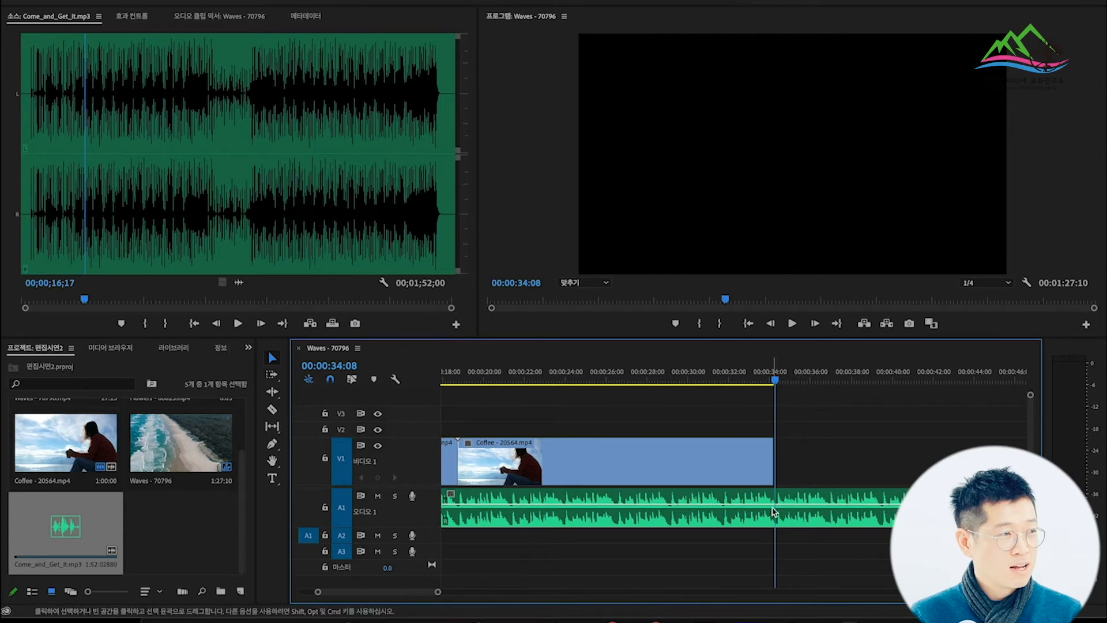
pyautogui.press('c')
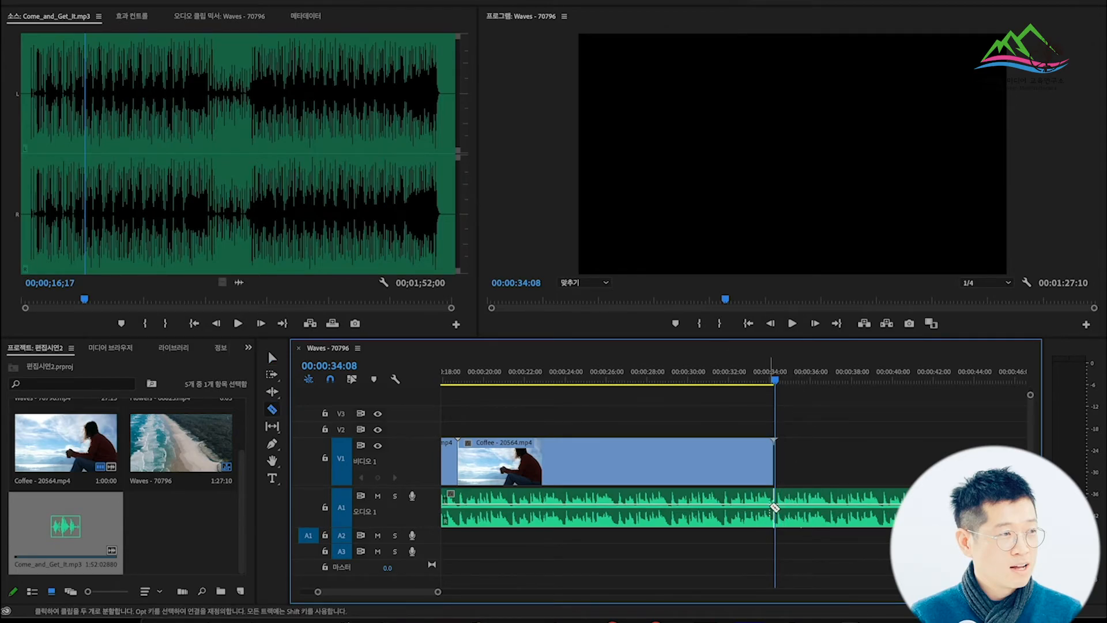
pyautogui.click(803, 508)
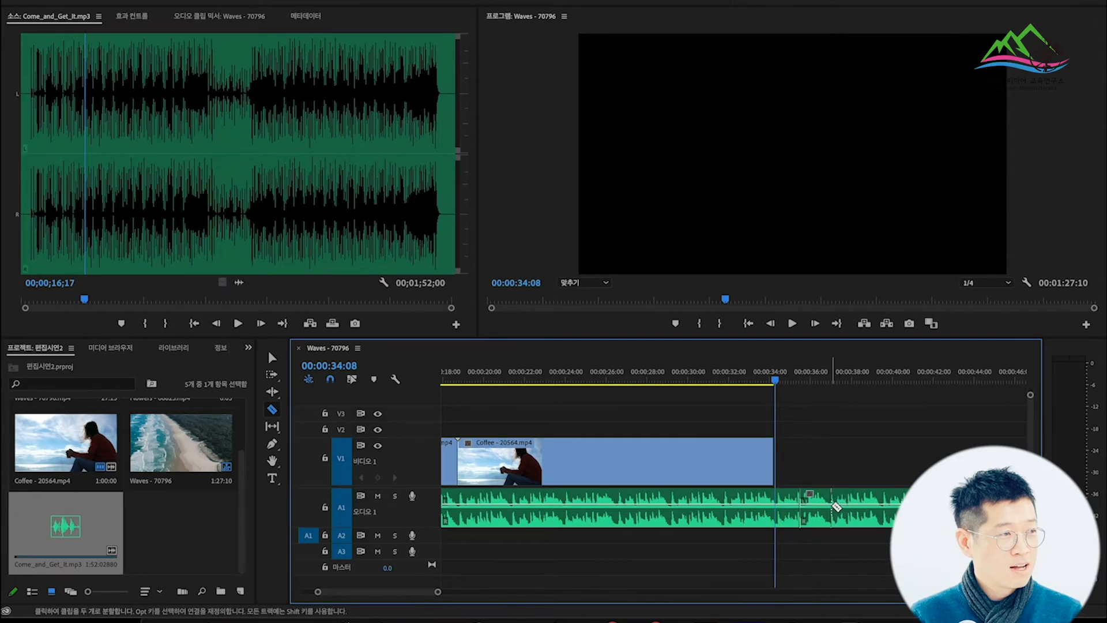
pyautogui.press('v')
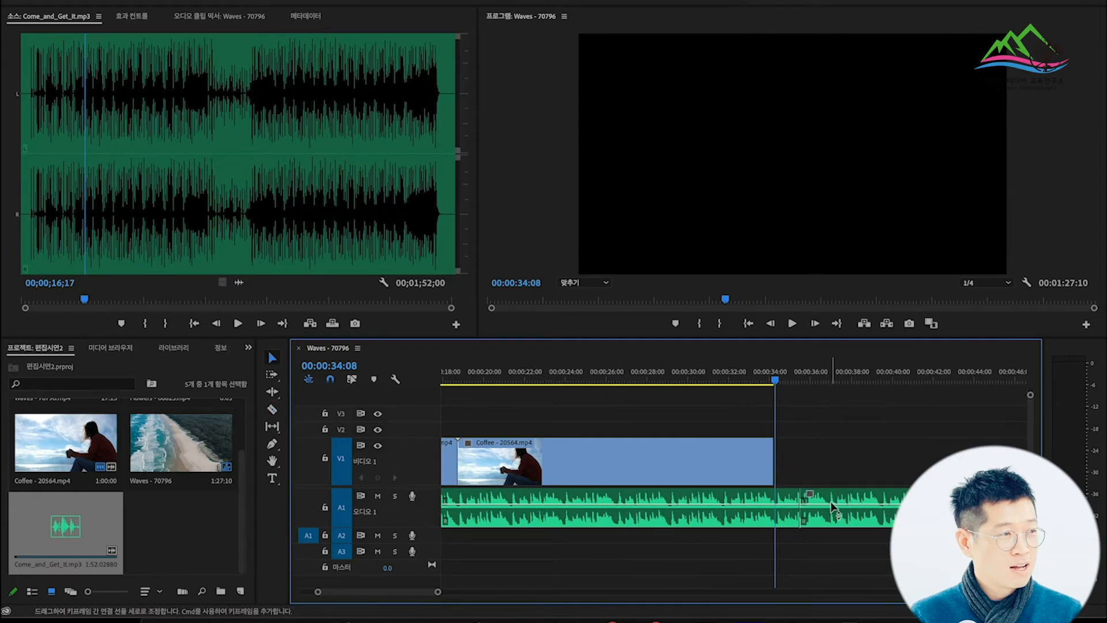
pyautogui.click(832, 507)
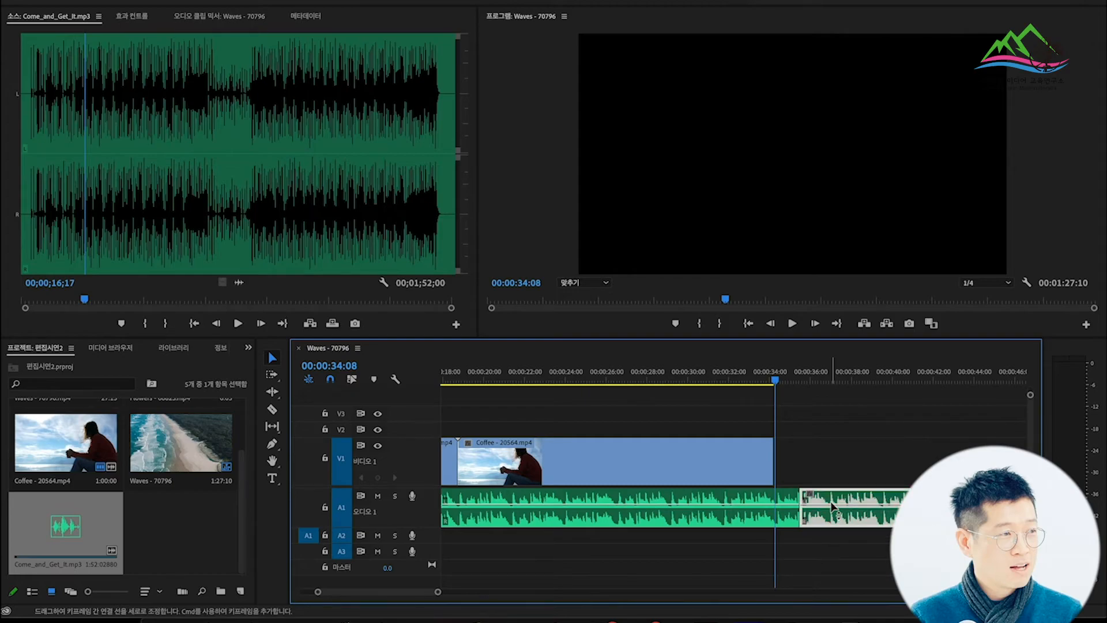
pyautogui.press('Delete')
# Play back the last seconds of the sequence to hear how the shortened music ends.
pyautogui.moveTo(766, 376); pyautogui.dragTo(761, 377)
pyautogui.press('space')
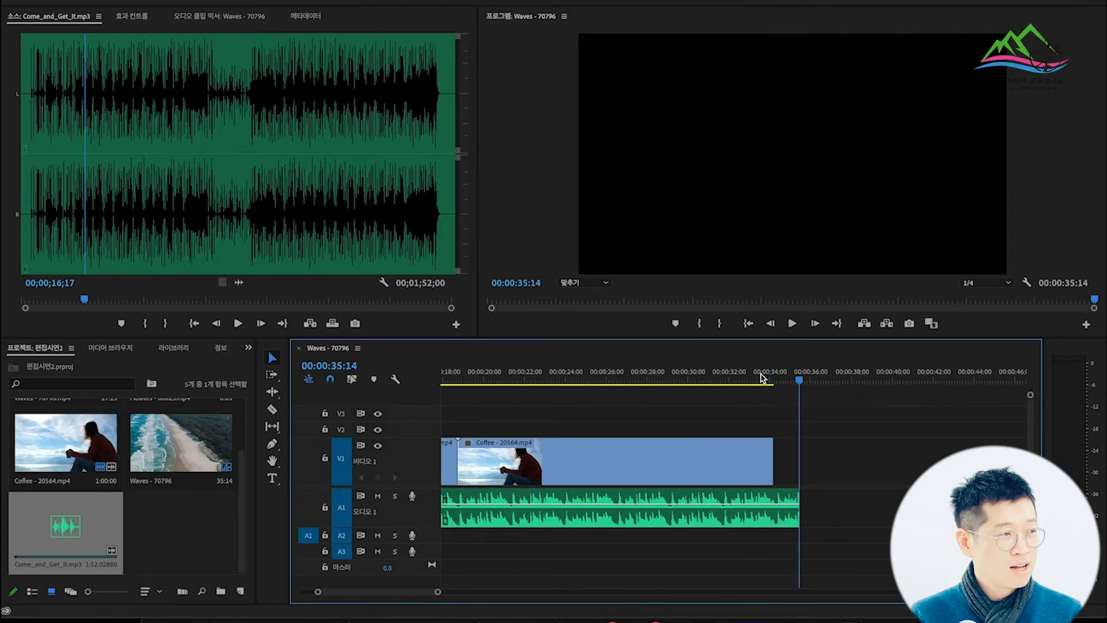
pyautogui.click(737, 379)
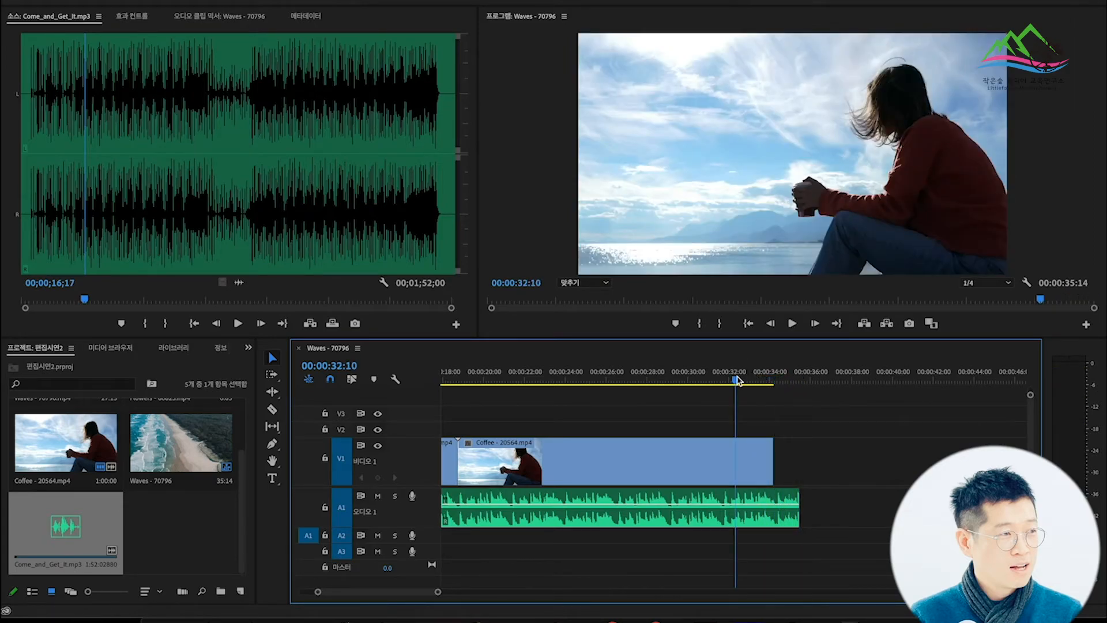
pyautogui.press('space')
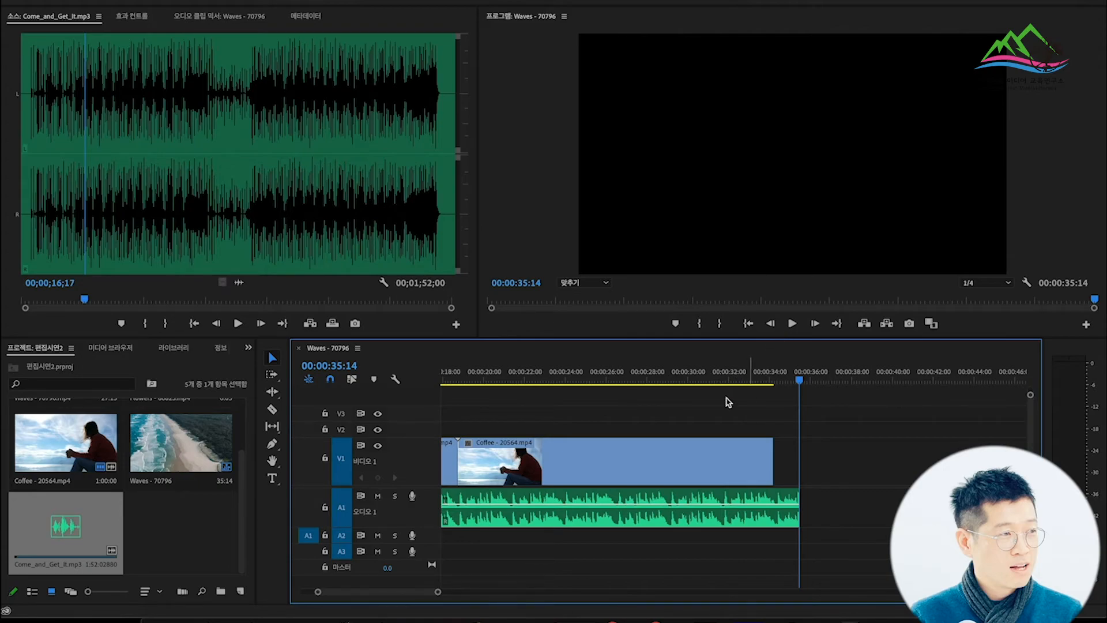
# Fade out the music clip on A1 with Pen tool volume keyframes, from full level at 00:00:33:10 down to the clip's end.
pyautogui.click(757, 372)
pyautogui.click(772, 501)
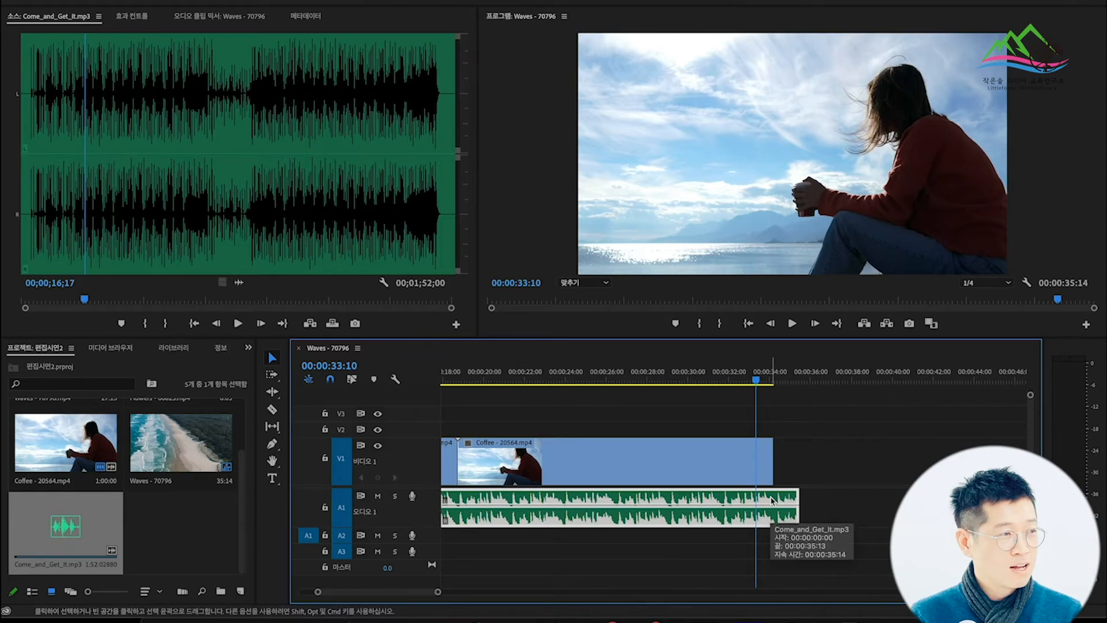
pyautogui.press('=')
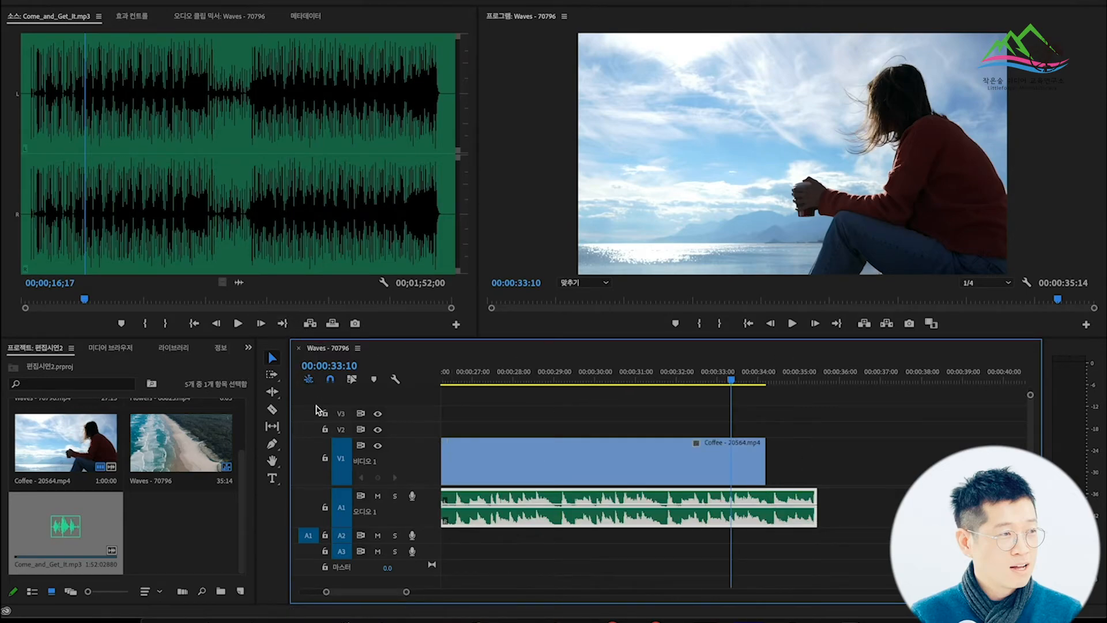
pyautogui.click(273, 446)
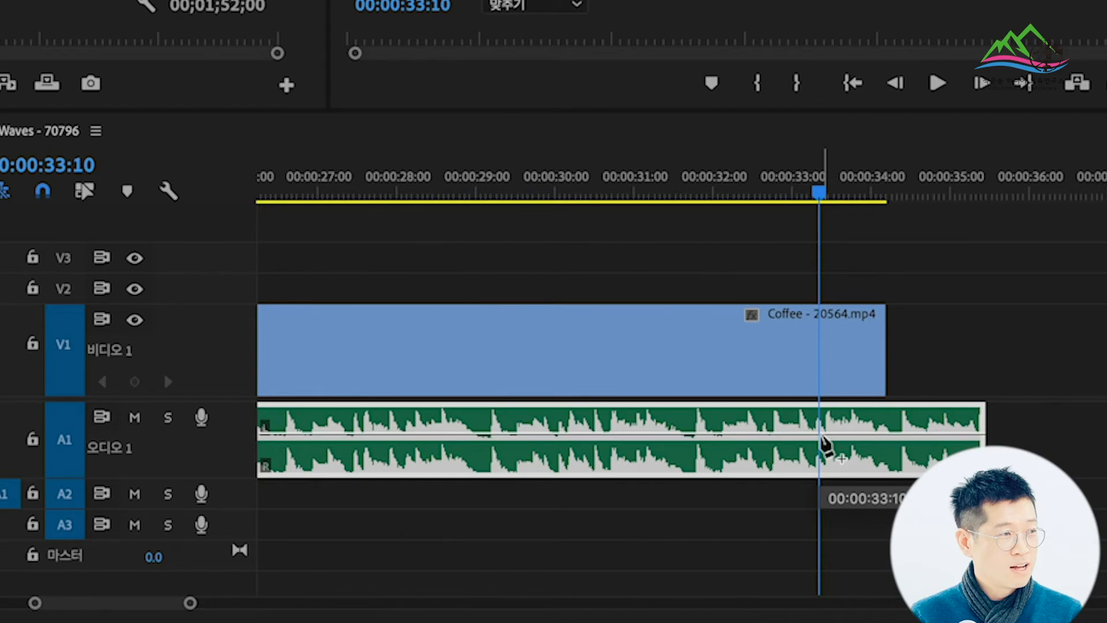
pyautogui.click(821, 434)
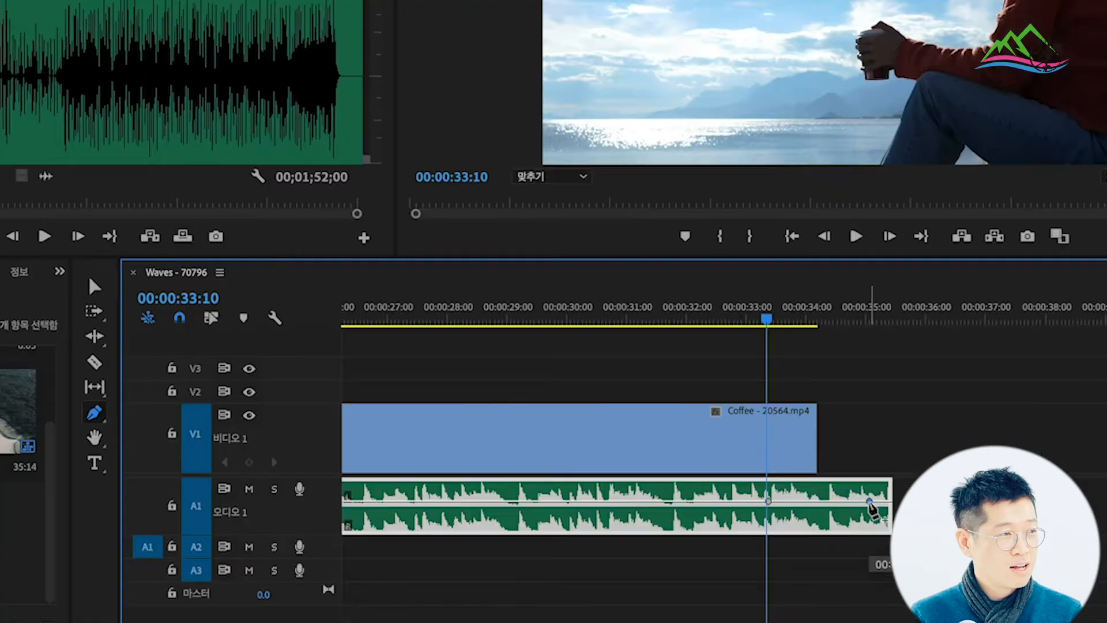
pyautogui.moveTo(801, 506); pyautogui.dragTo(806, 513)
pyautogui.moveTo(875, 514); pyautogui.dragTo(886, 527)
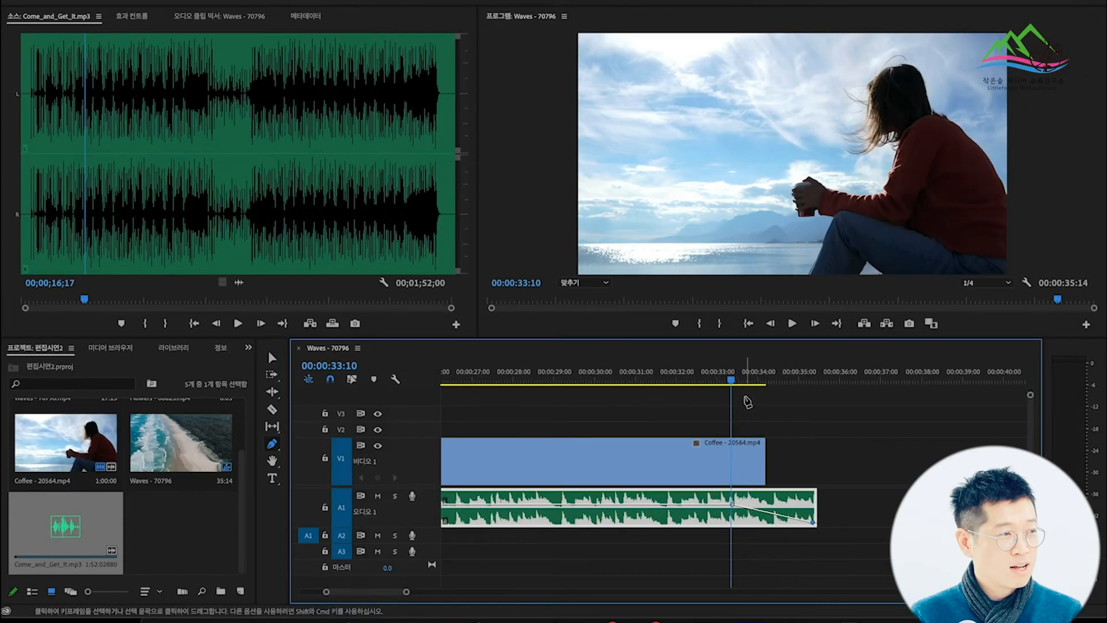
# Play back the end of the sequence to hear the music fade-out.
pyautogui.press('space')
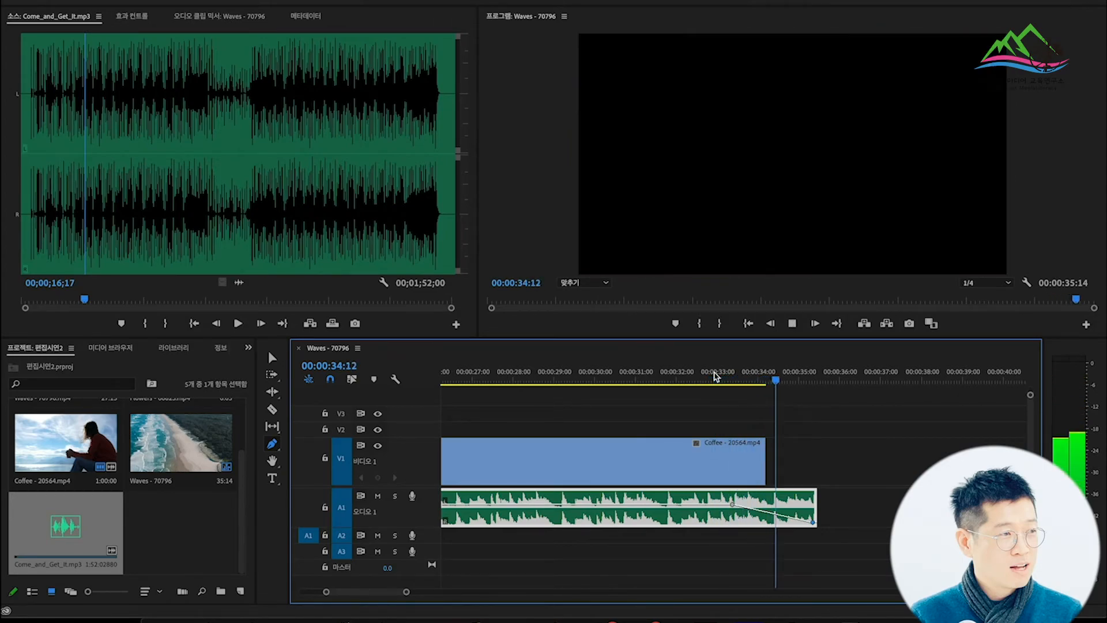
pyautogui.click(694, 378)
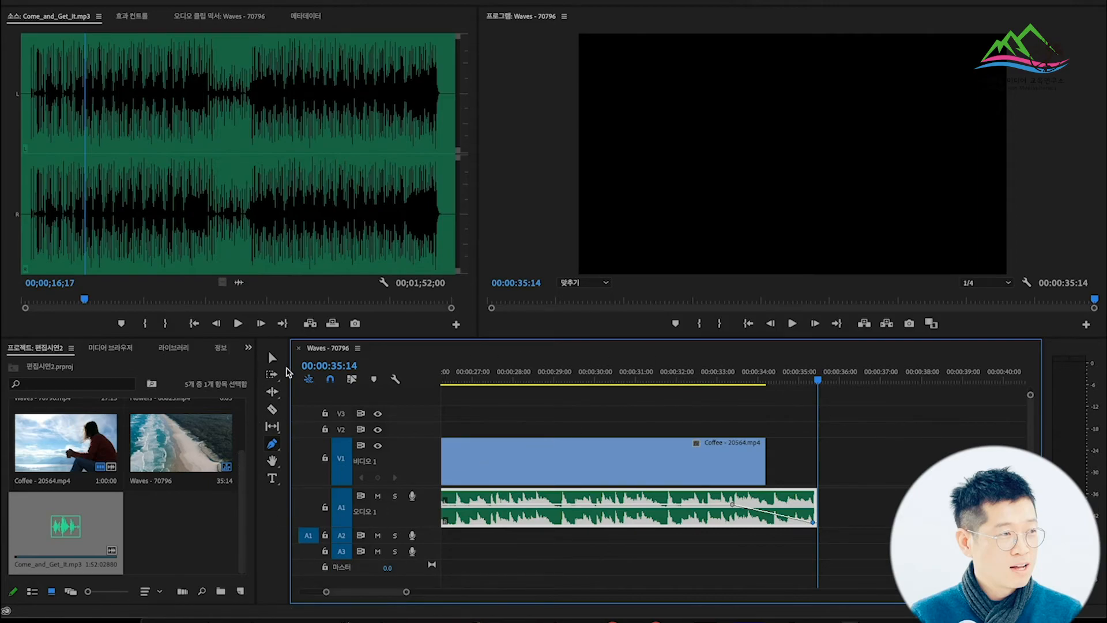
pyautogui.click(271, 359)
pyautogui.moveTo(569, 375); pyautogui.dragTo(557, 376)
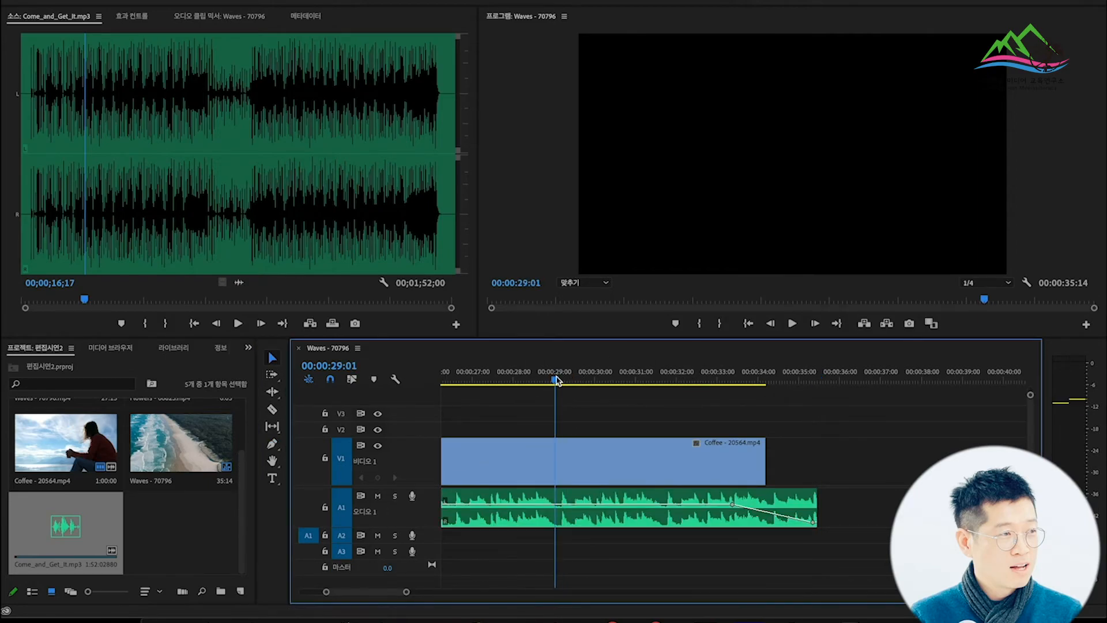
# Place the playhead at 00:00:19:07, just after the start of the Coffee clip.
pyautogui.press('\\')
pyautogui.press('-')
pyautogui.click(447, 378)
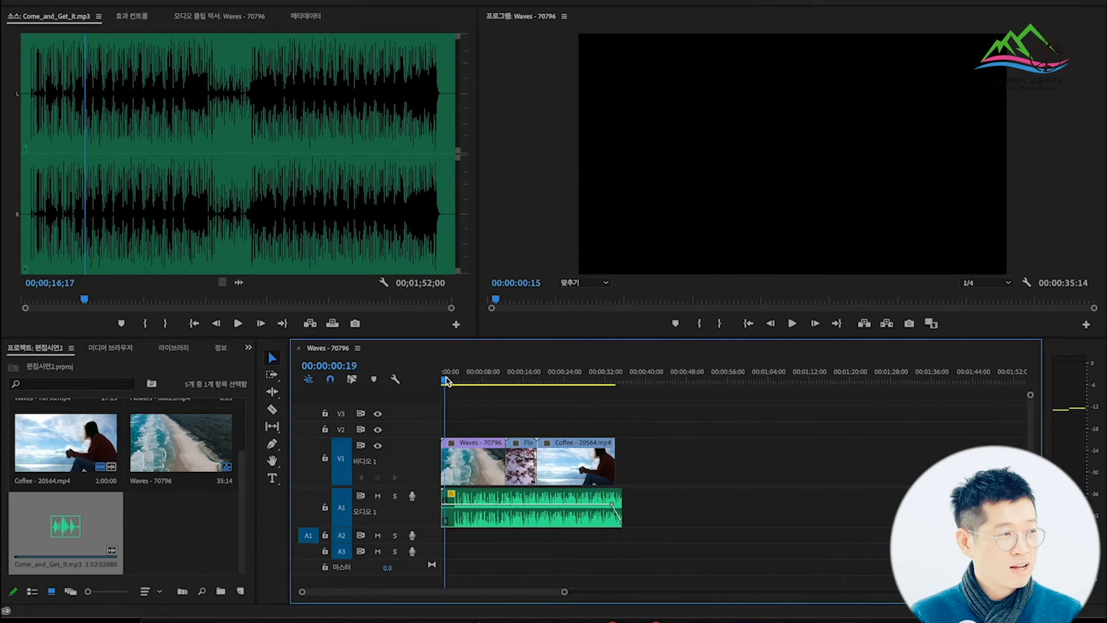
pyautogui.press('=')
pyautogui.press('=')
pyautogui.press('-')
pyautogui.click(655, 378)
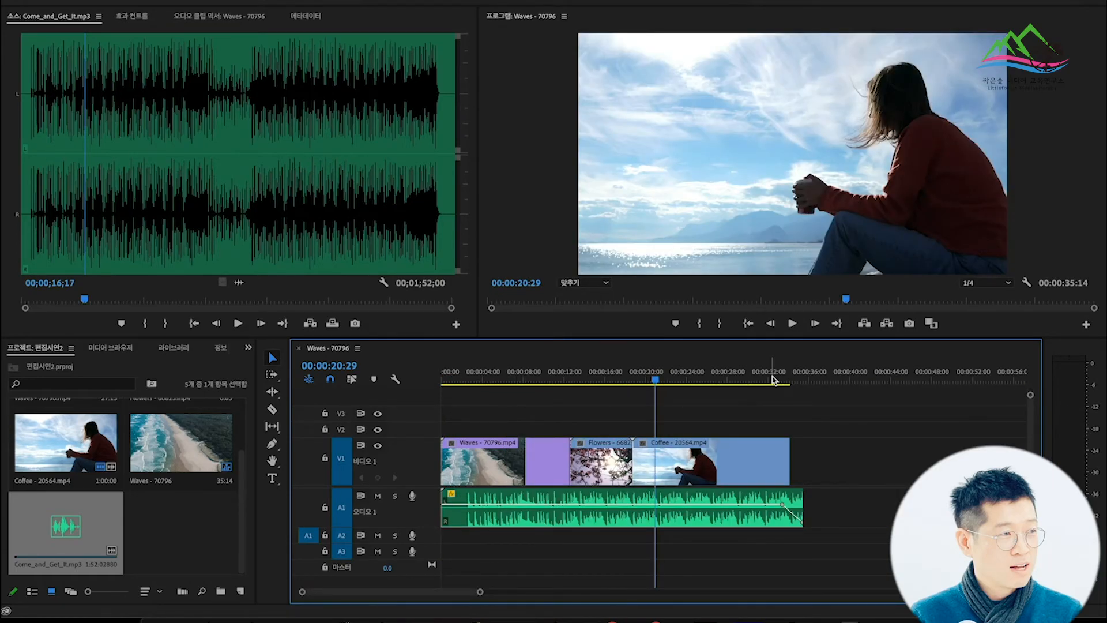
pyautogui.press('=')
pyautogui.press('=')
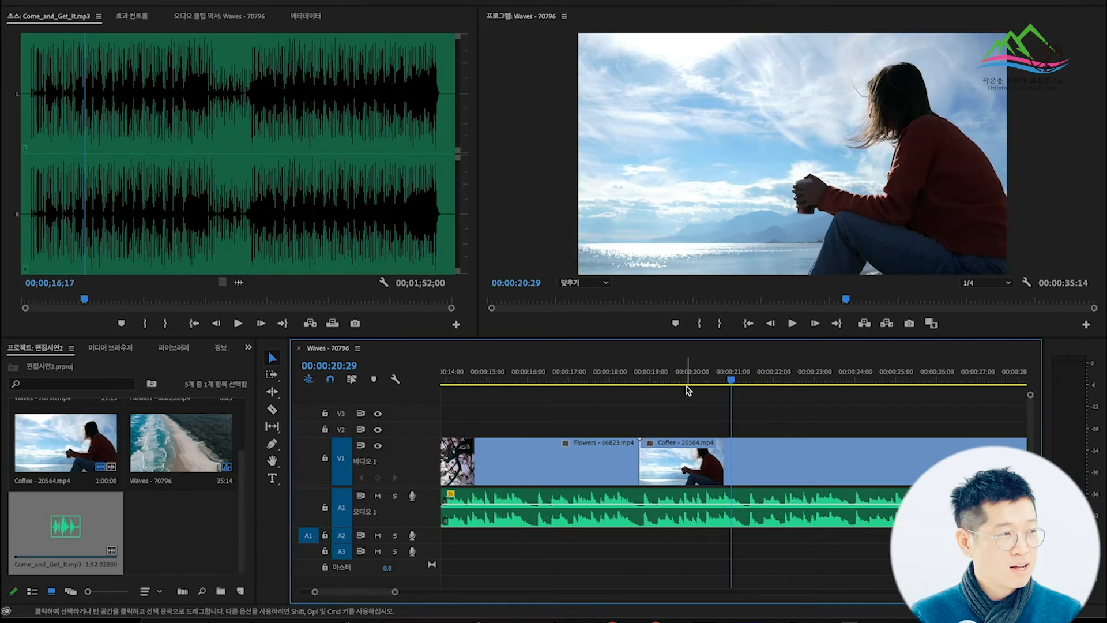
pyautogui.click(677, 380)
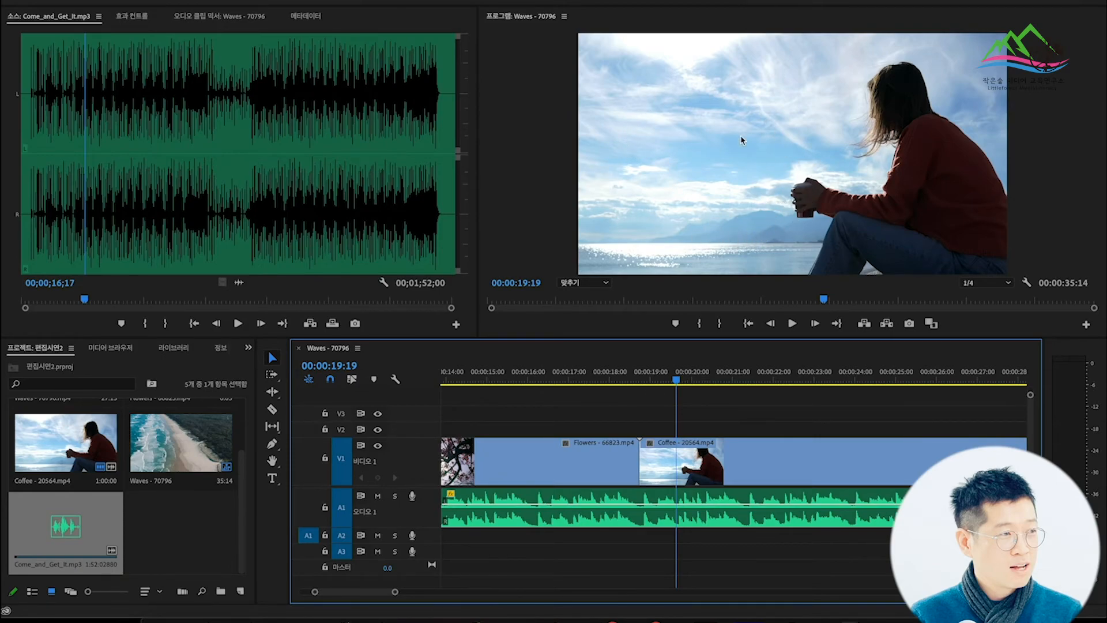
pyautogui.moveTo(677, 380); pyautogui.dragTo(660, 380)
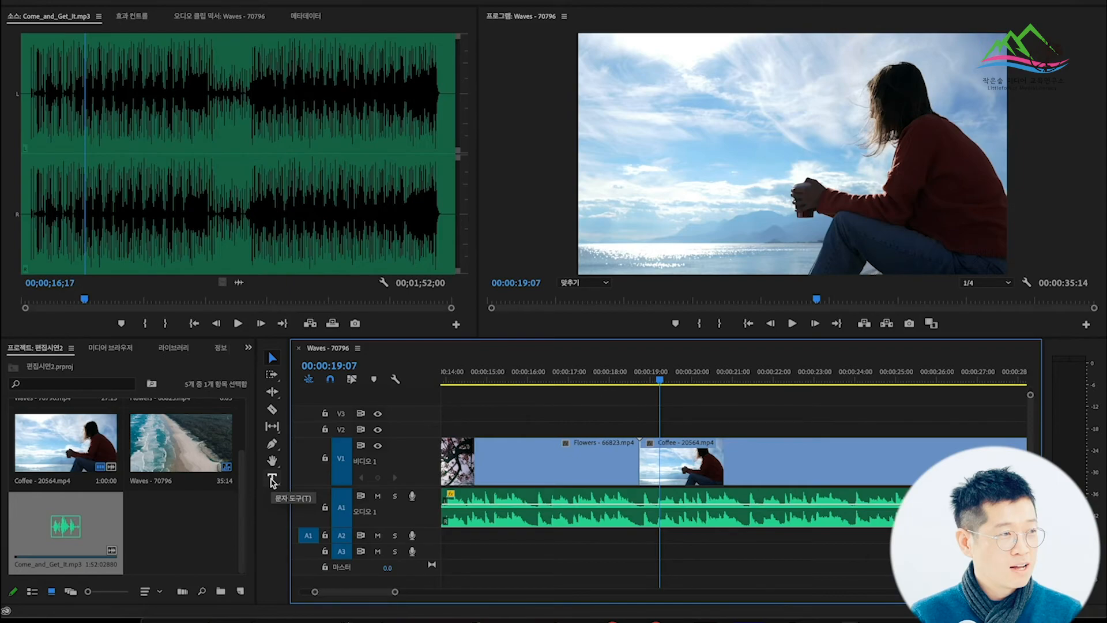
# Add the text "나만의 콘텐츠 만들기" over the sky area of the Coffee shot with the Type tool.
pyautogui.click(271, 479)
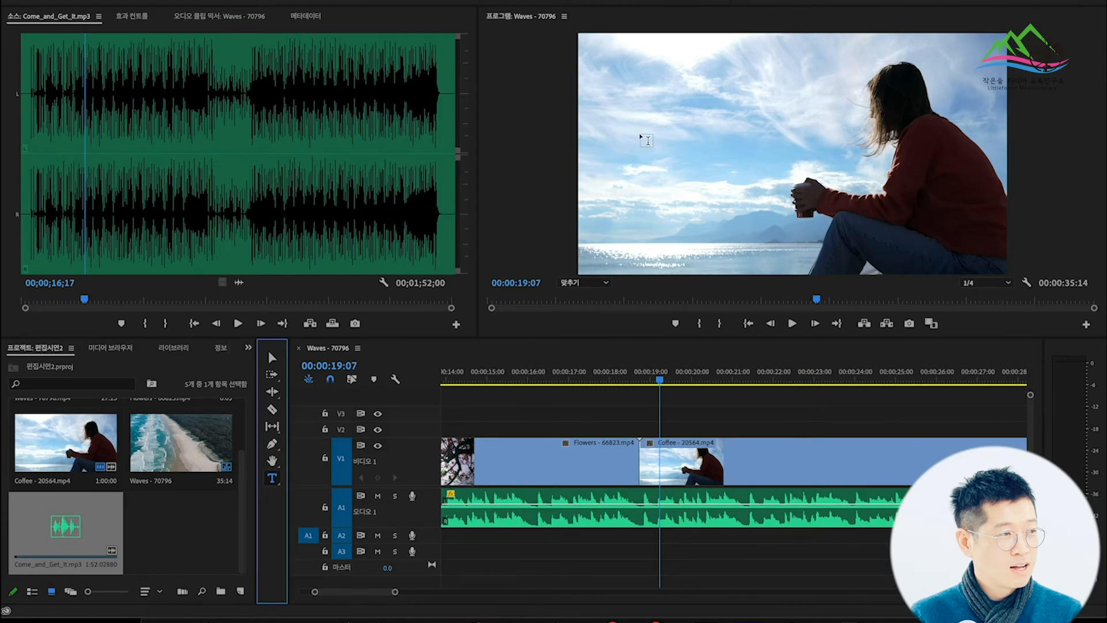
pyautogui.click(642, 139)
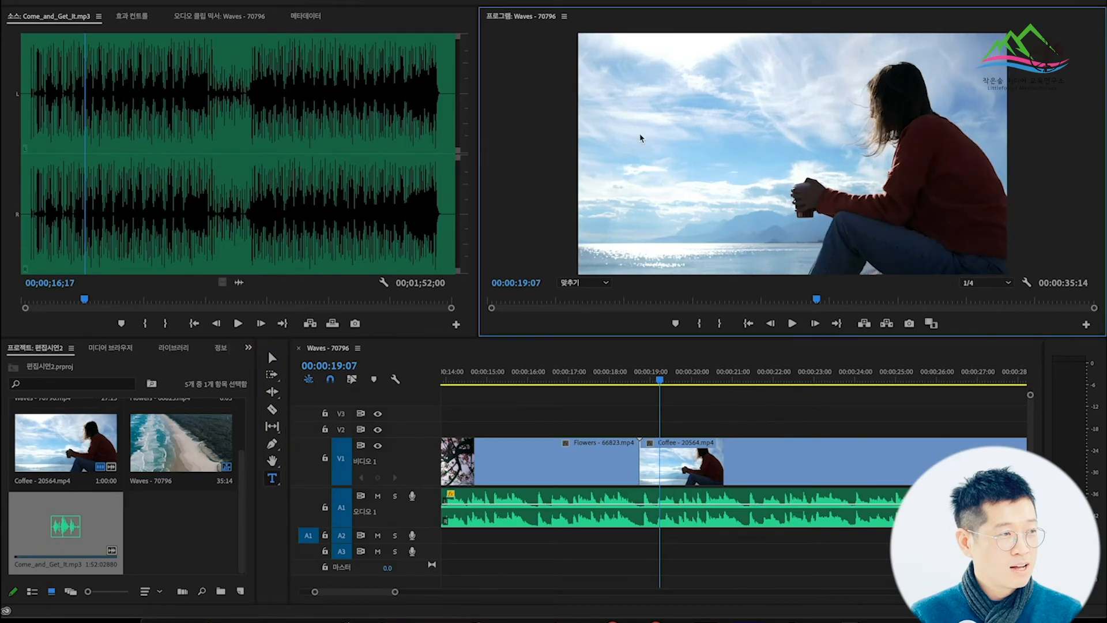
pyautogui.click(643, 132)
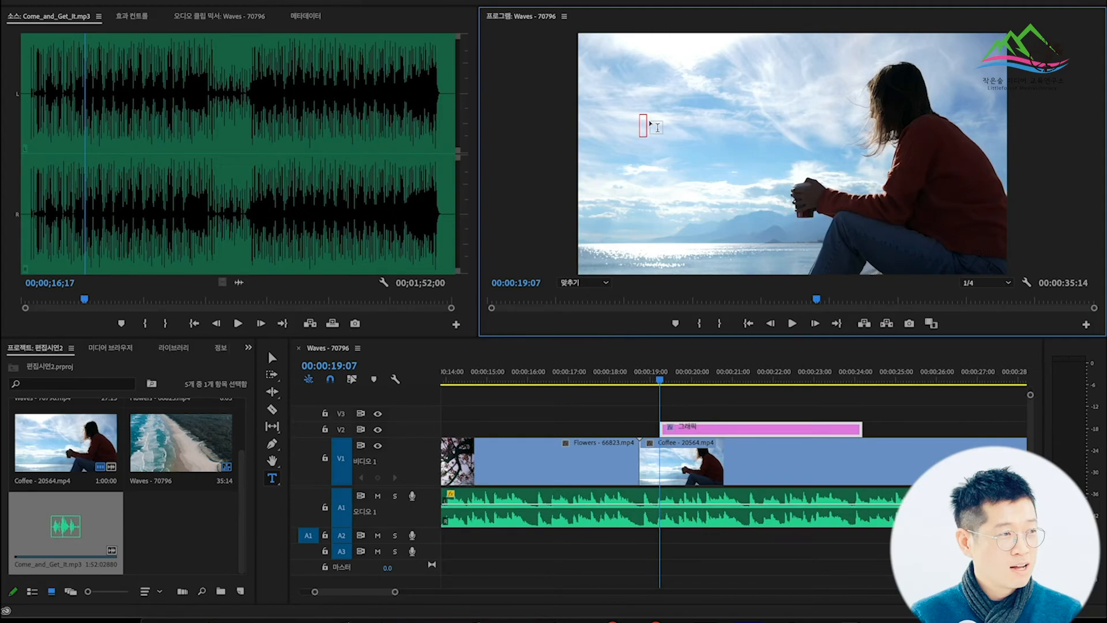
pyautogui.write('나만의')
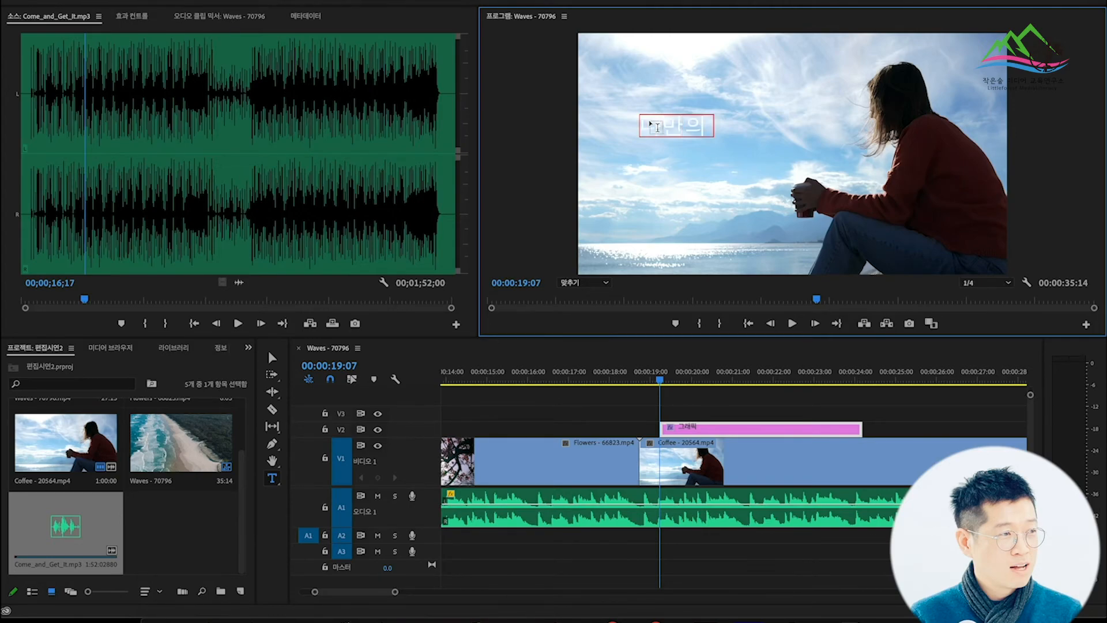
pyautogui.write(' 콘텐츠 만들기')
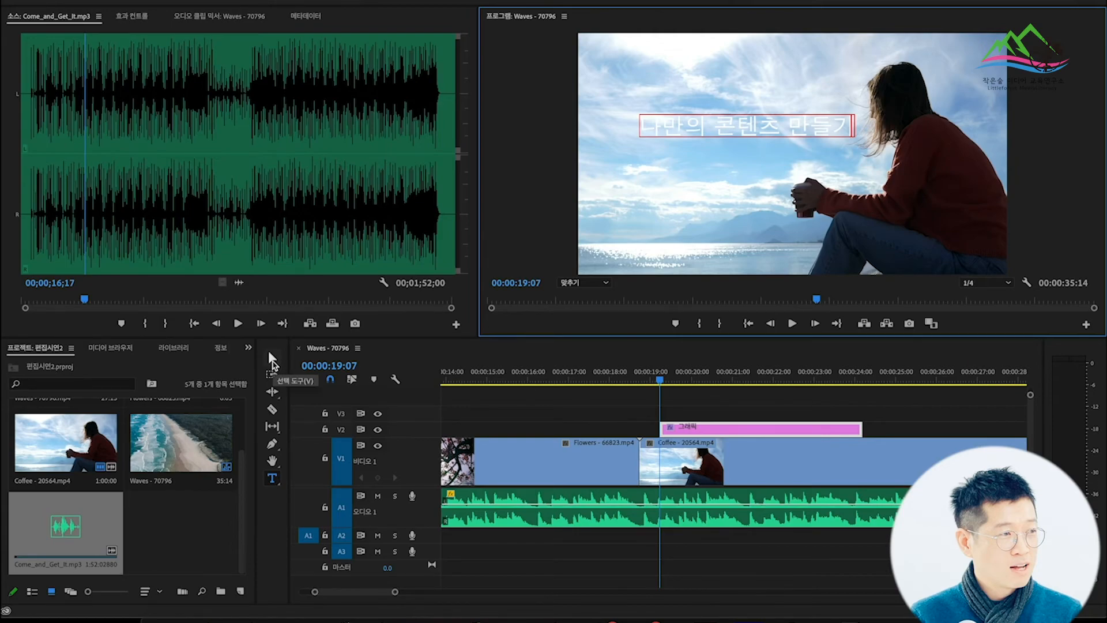
# Move the title slightly left in the frame and extend its clip on V2 to just past 00:00:24:00.
pyautogui.click(272, 359)
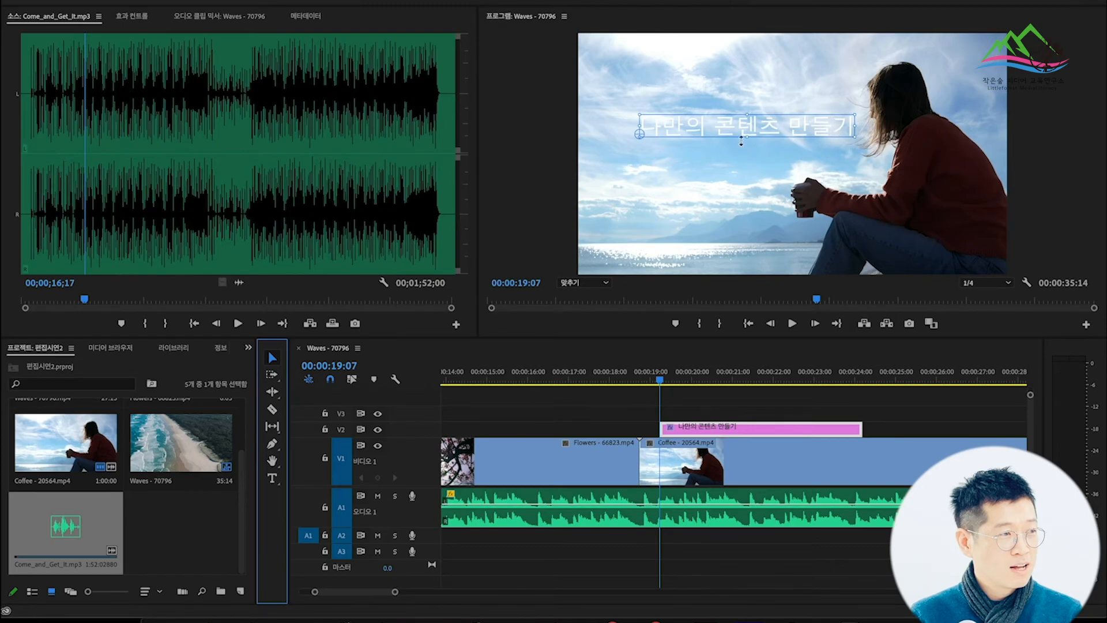
pyautogui.moveTo(779, 134); pyautogui.dragTo(745, 134)
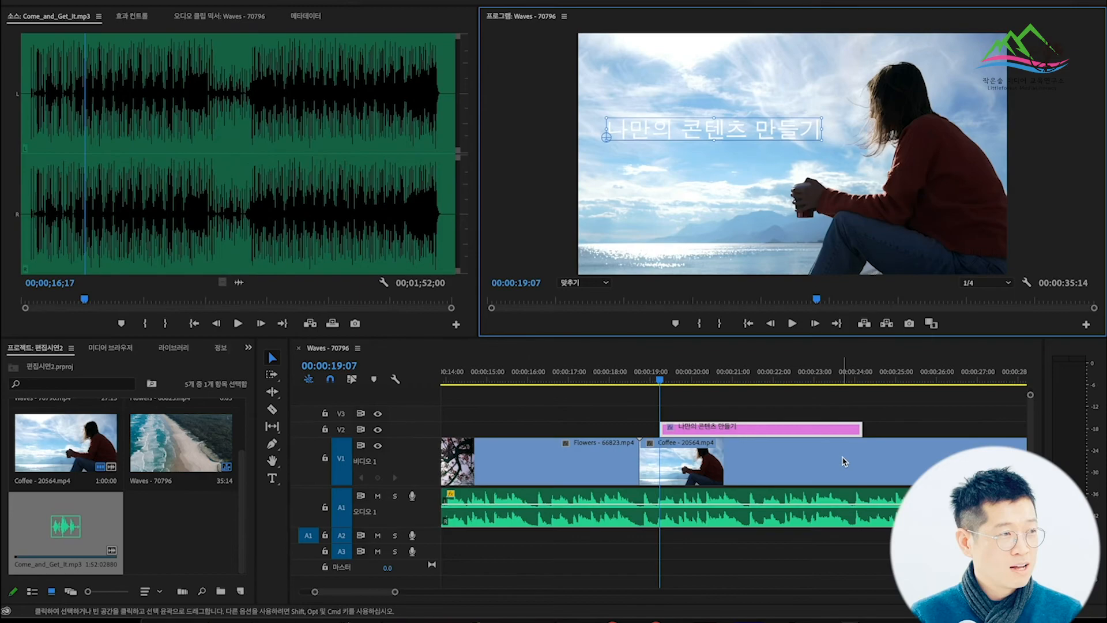
pyautogui.click(854, 429)
pyautogui.moveTo(854, 428)
pyautogui.mouseDown()
pyautogui.moveTo(769, 429)
pyautogui.moveTo(921, 428)
pyautogui.moveTo(793, 428)
pyautogui.moveTo(868, 428)
pyautogui.mouseUp()
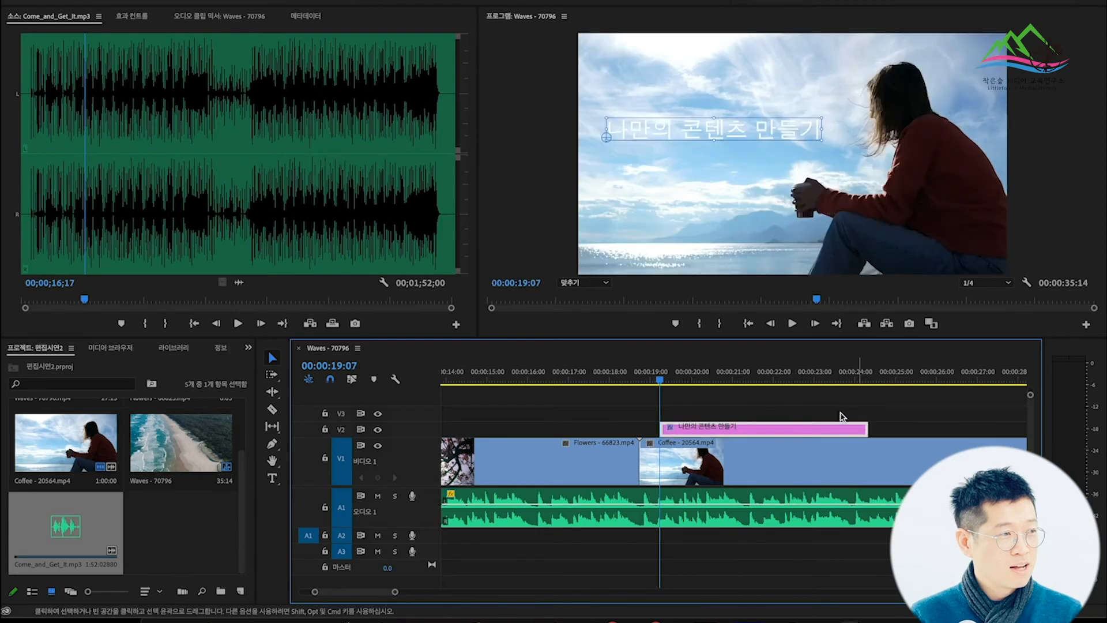
# Set the title's font to NanumSquareOTF_ac in Bold and its size to 121.
pyautogui.click(714, 379)
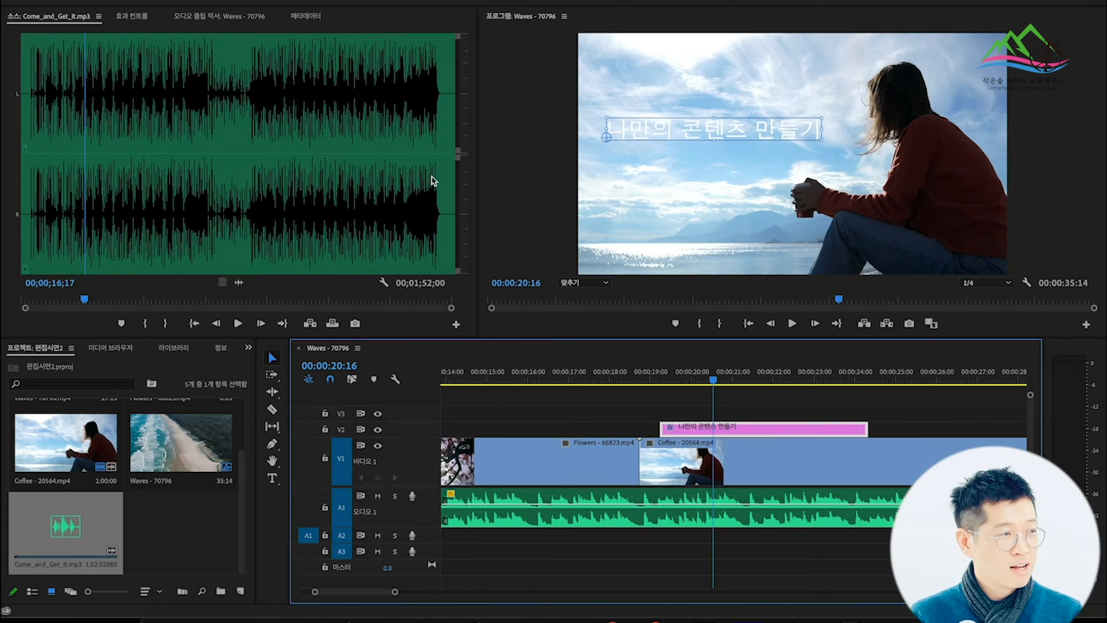
pyautogui.click(140, 18)
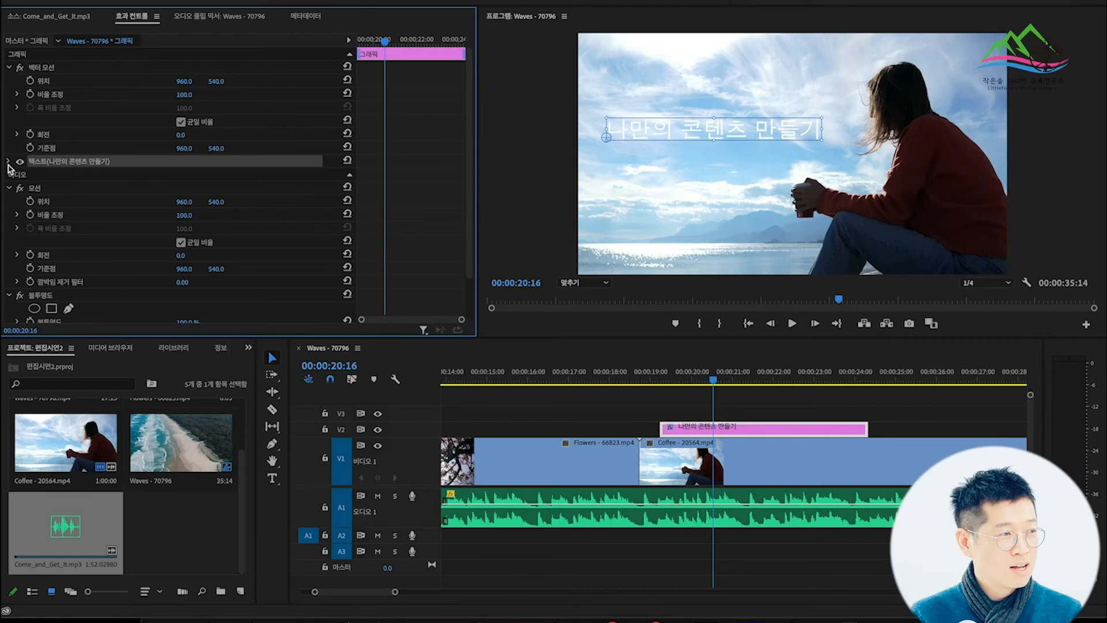
pyautogui.click(8, 162)
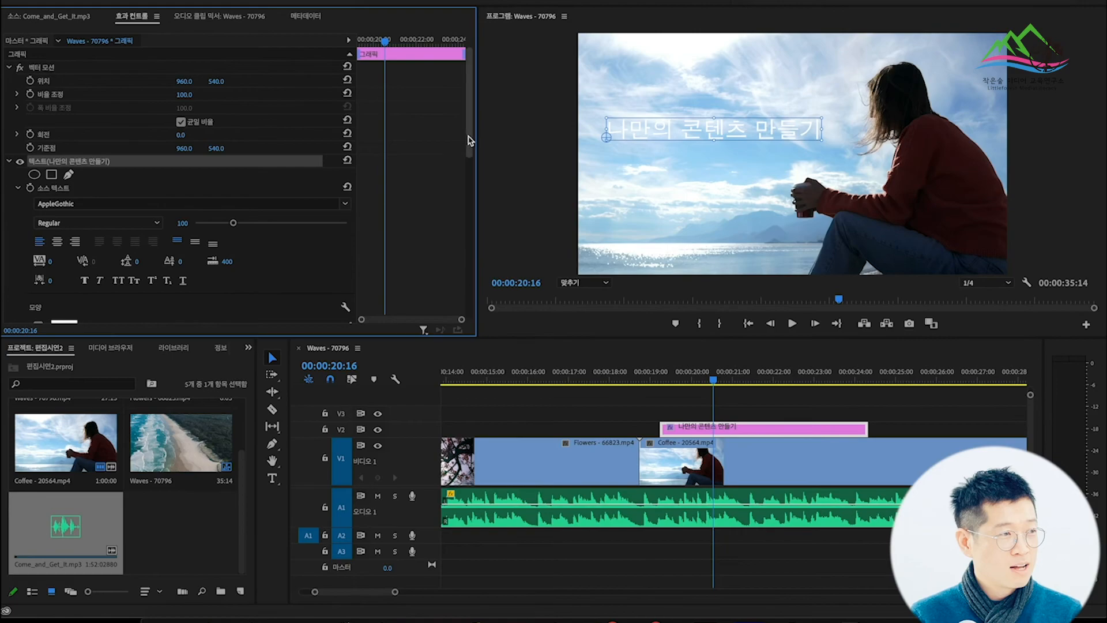
pyautogui.scroll(-1, 471, 147)
pyautogui.moveTo(472, 146)
pyautogui.mouseDown()
pyautogui.moveTo(477, 242)
pyautogui.moveTo(467, 153)
pyautogui.moveTo(470, 162)
pyautogui.mouseUp()
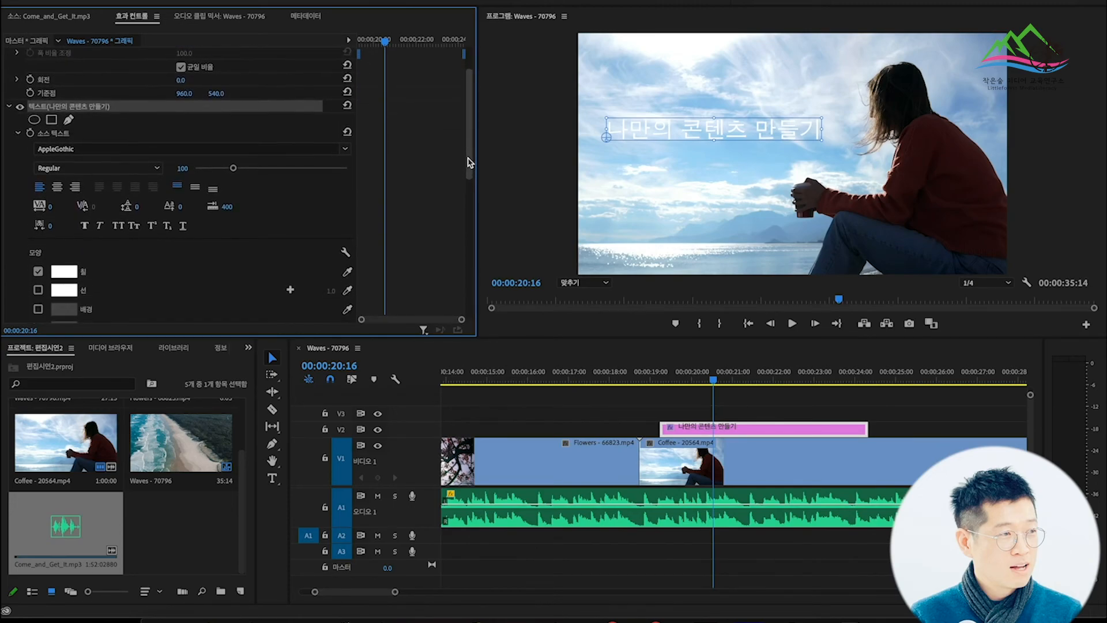
pyautogui.click(335, 149)
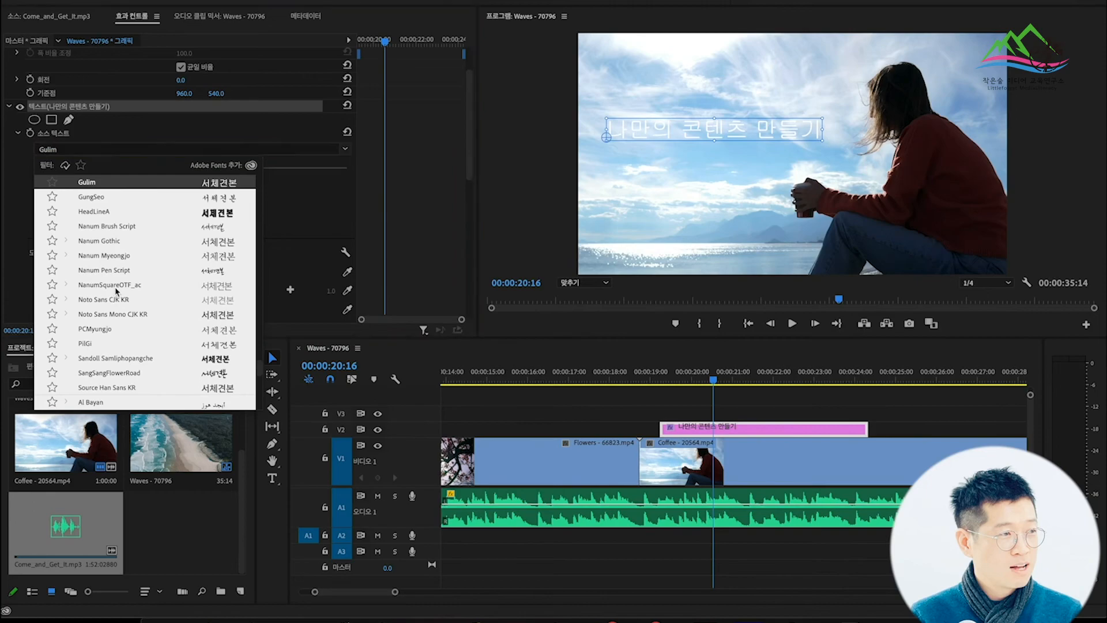
pyautogui.click(115, 287)
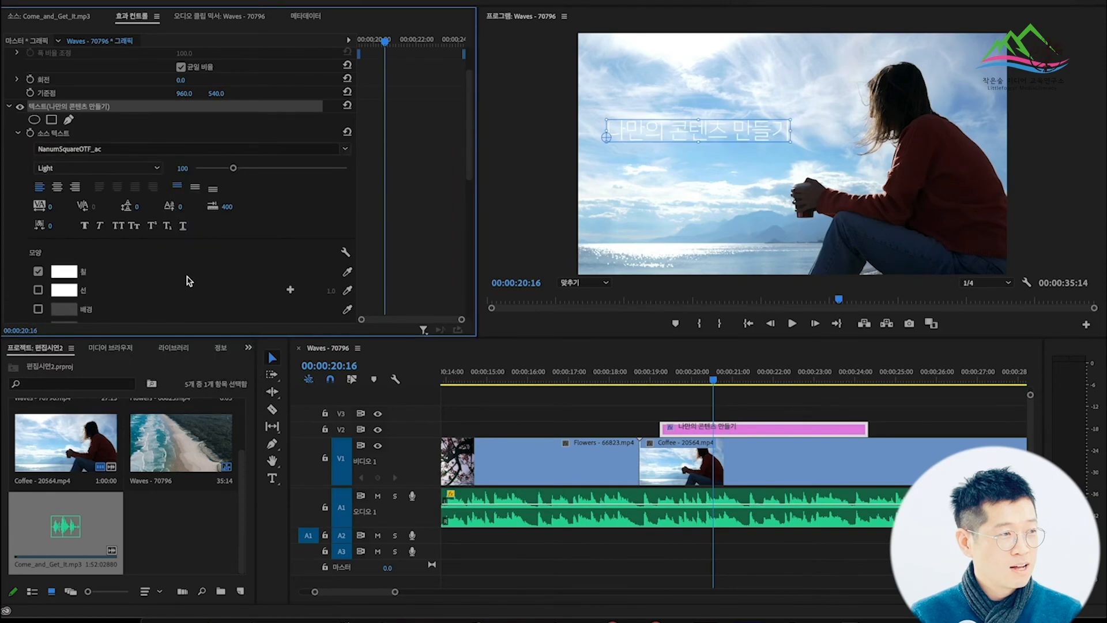
pyautogui.click(157, 168)
pyautogui.click(50, 210)
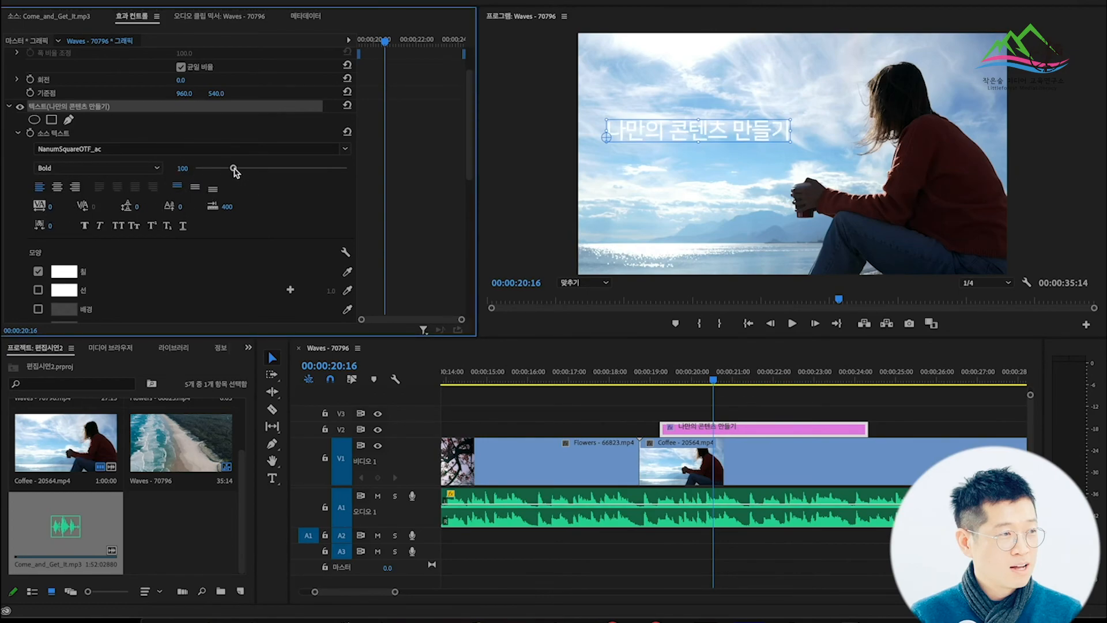
pyautogui.moveTo(234, 168); pyautogui.dragTo(240, 174)
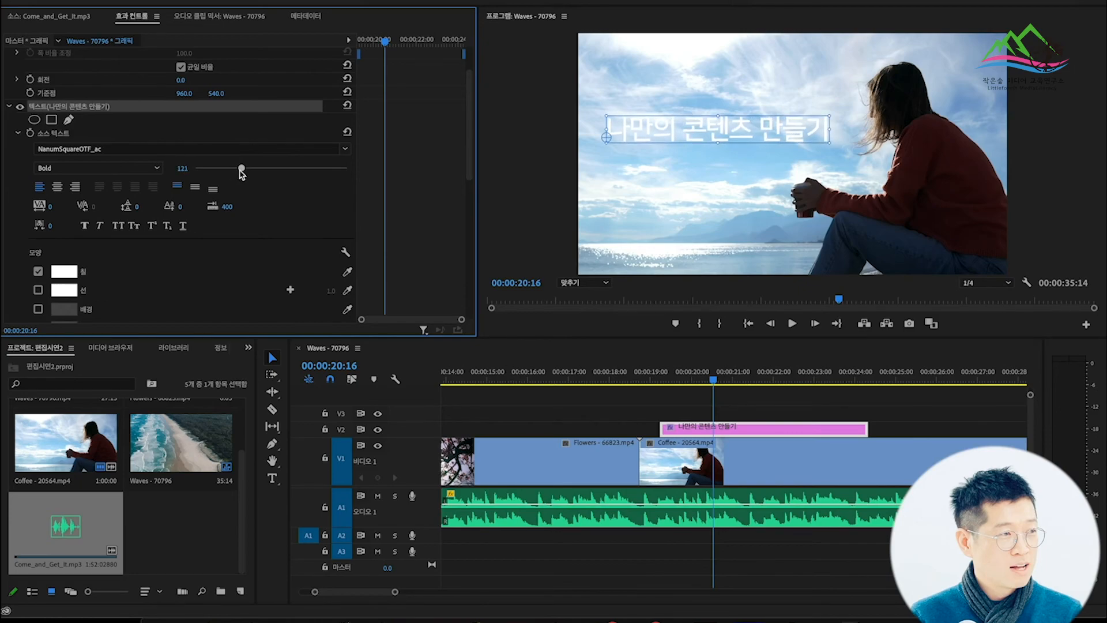
# Try center and right alignment on the title text and return it to left alignment.
pyautogui.click(57, 188)
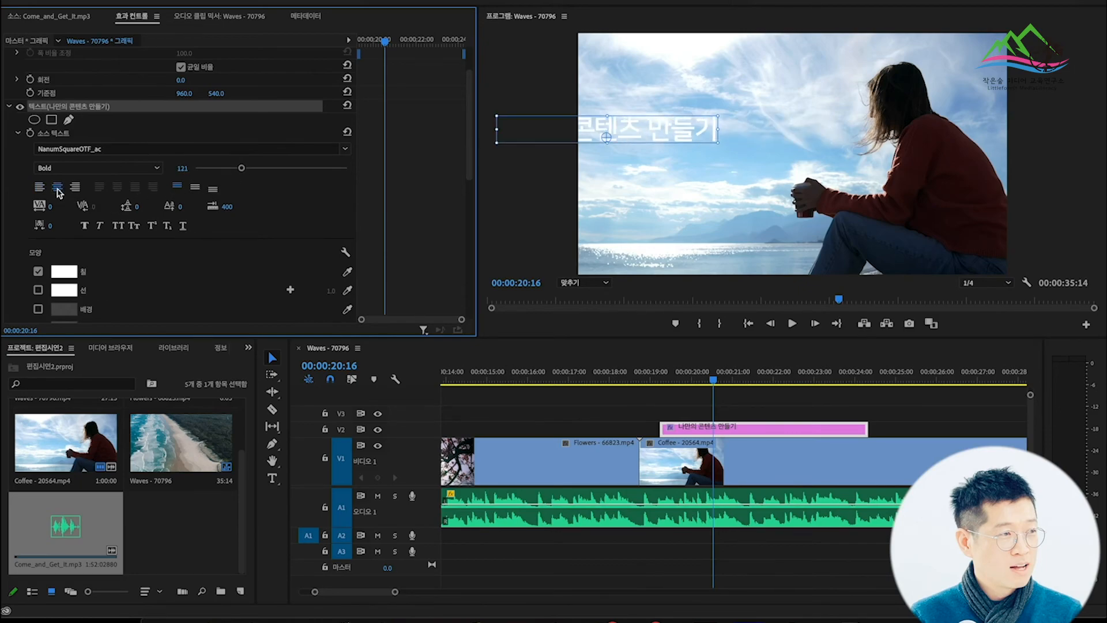
pyautogui.click(75, 189)
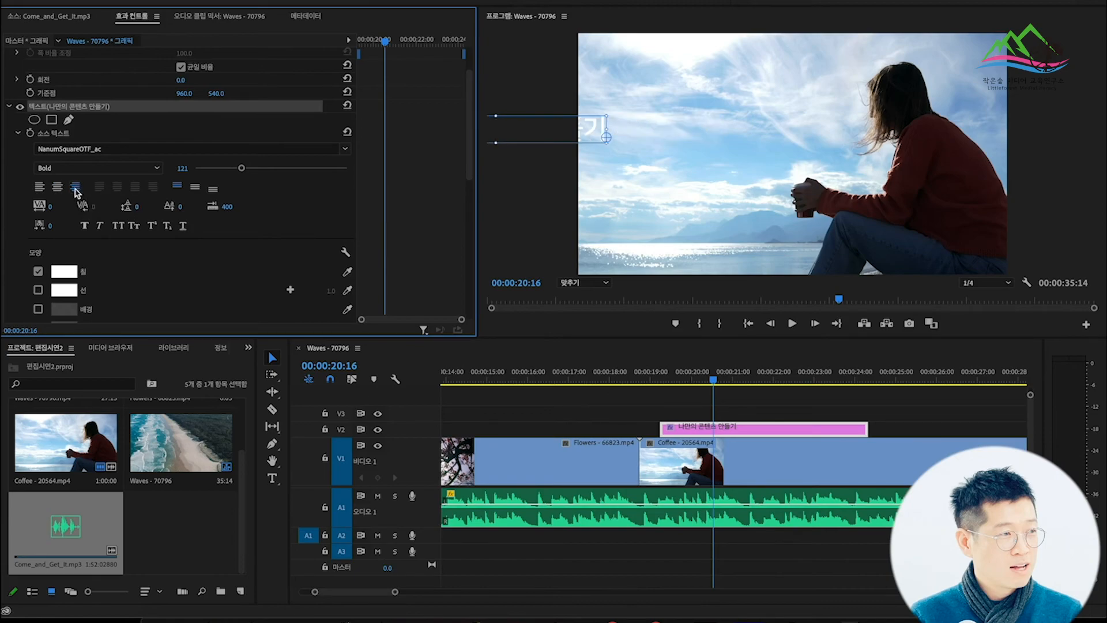
pyautogui.click(38, 188)
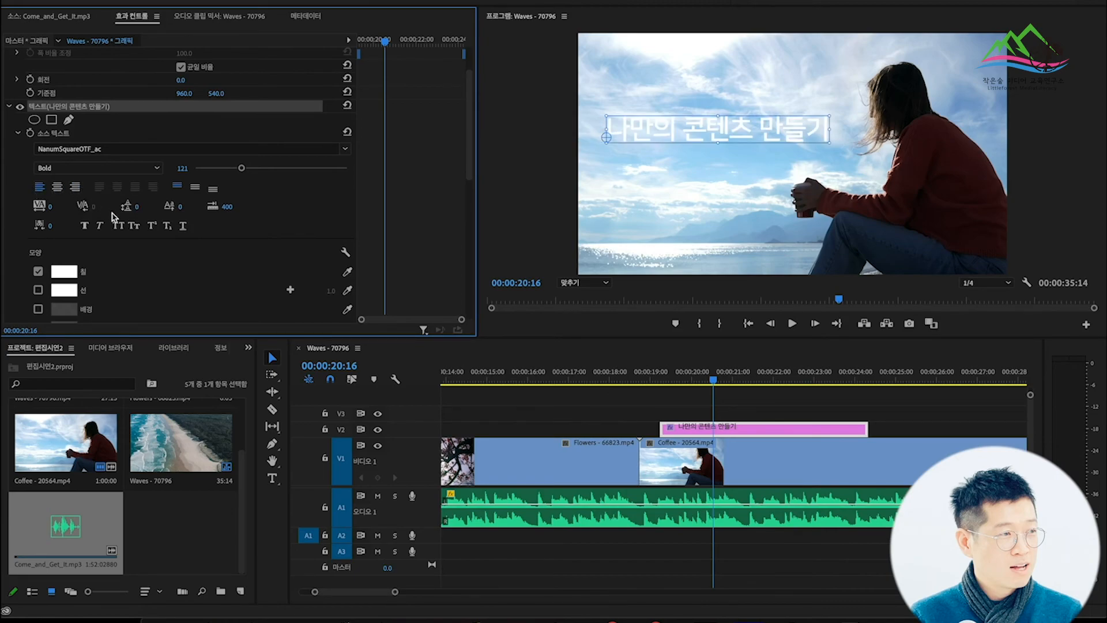
# Change the fill color of the title text to black.
pyautogui.moveTo(466, 164); pyautogui.dragTo(468, 195)
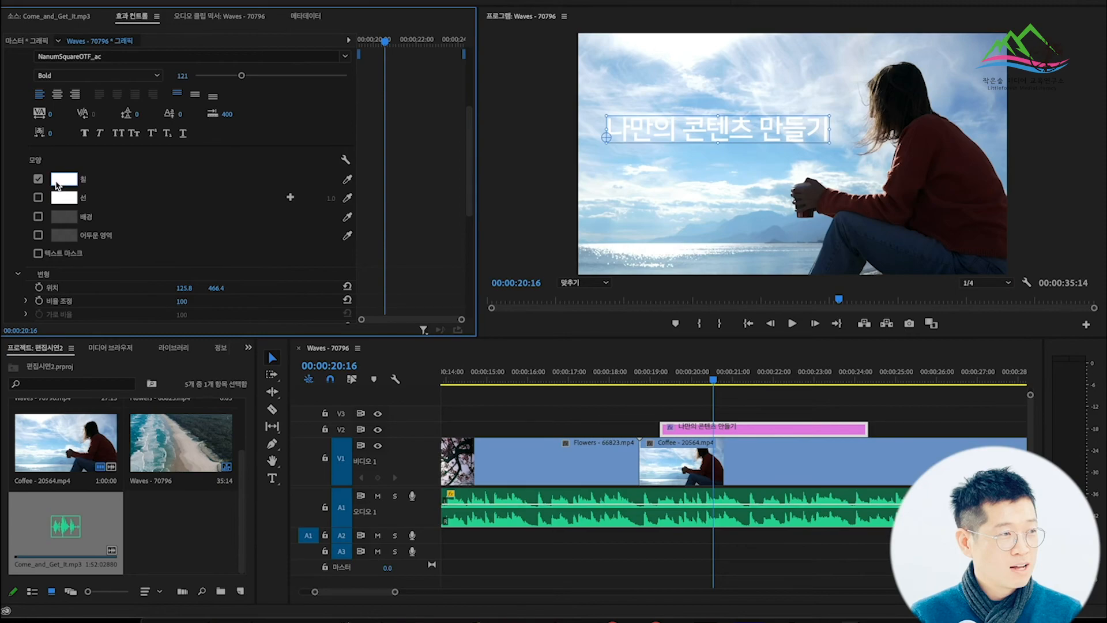
pyautogui.click(65, 185)
pyautogui.moveTo(414, 320); pyautogui.dragTo(297, 138)
pyautogui.moveTo(354, 298)
pyautogui.mouseDown()
pyautogui.moveTo(346, 190)
pyautogui.moveTo(368, 313)
pyautogui.moveTo(300, 328)
pyautogui.moveTo(324, 316)
pyautogui.mouseUp()
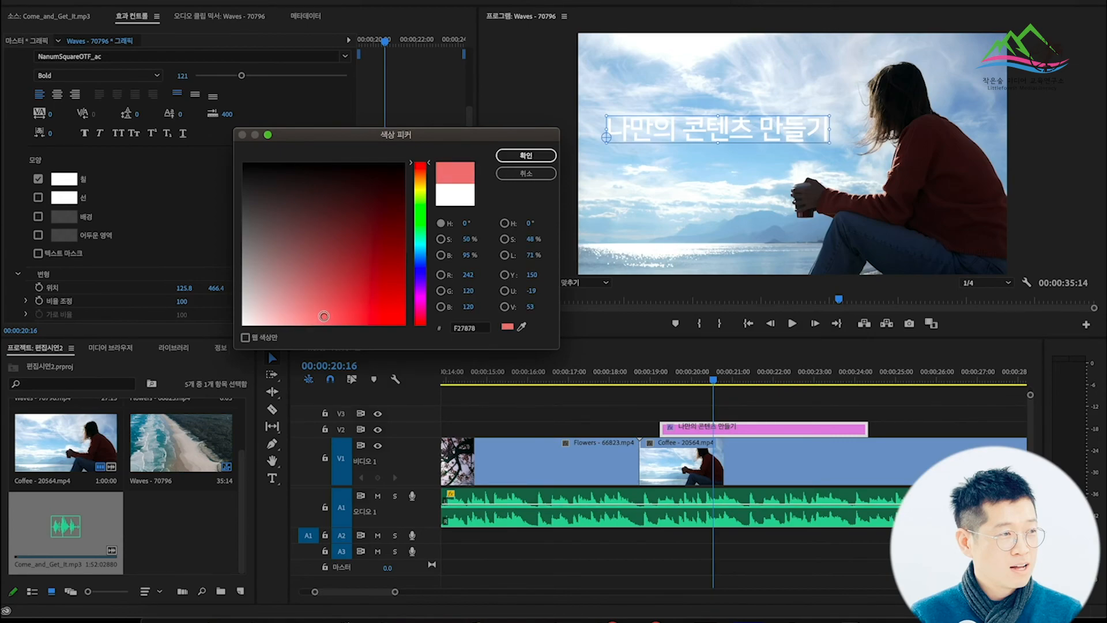
pyautogui.moveTo(321, 242)
pyautogui.mouseDown()
pyautogui.moveTo(256, 169)
pyautogui.moveTo(292, 269)
pyautogui.moveTo(243, 164)
pyautogui.mouseUp()
pyautogui.click(516, 155)
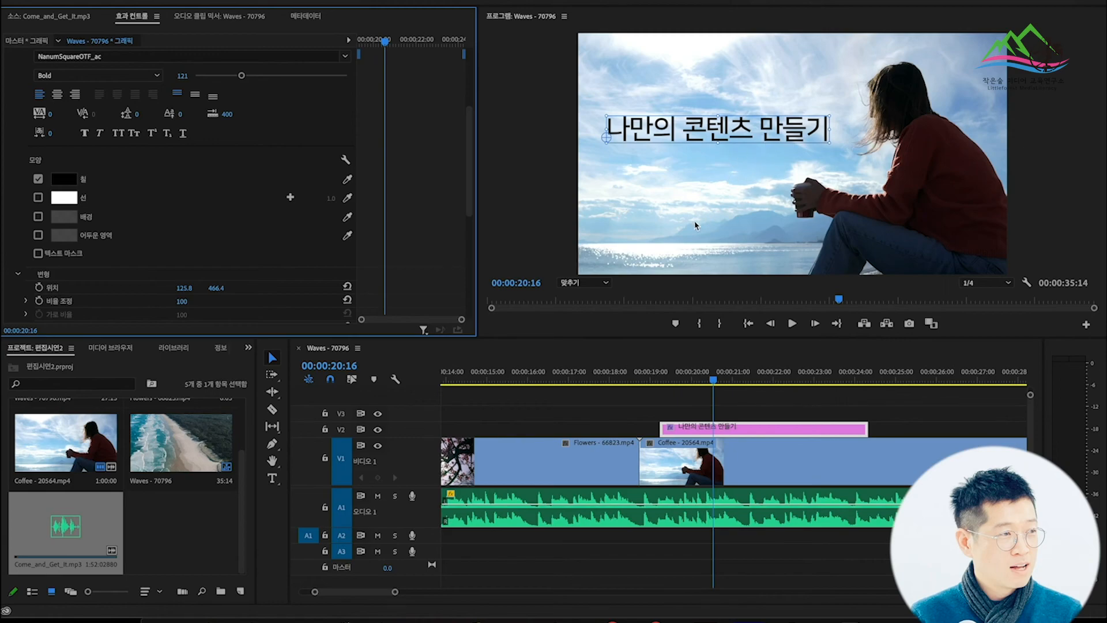
# Change the fill color of the title text to white (FFFFFF).
pyautogui.click(65, 180)
pyautogui.click(307, 202)
pyautogui.moveTo(307, 201); pyautogui.dragTo(243, 325)
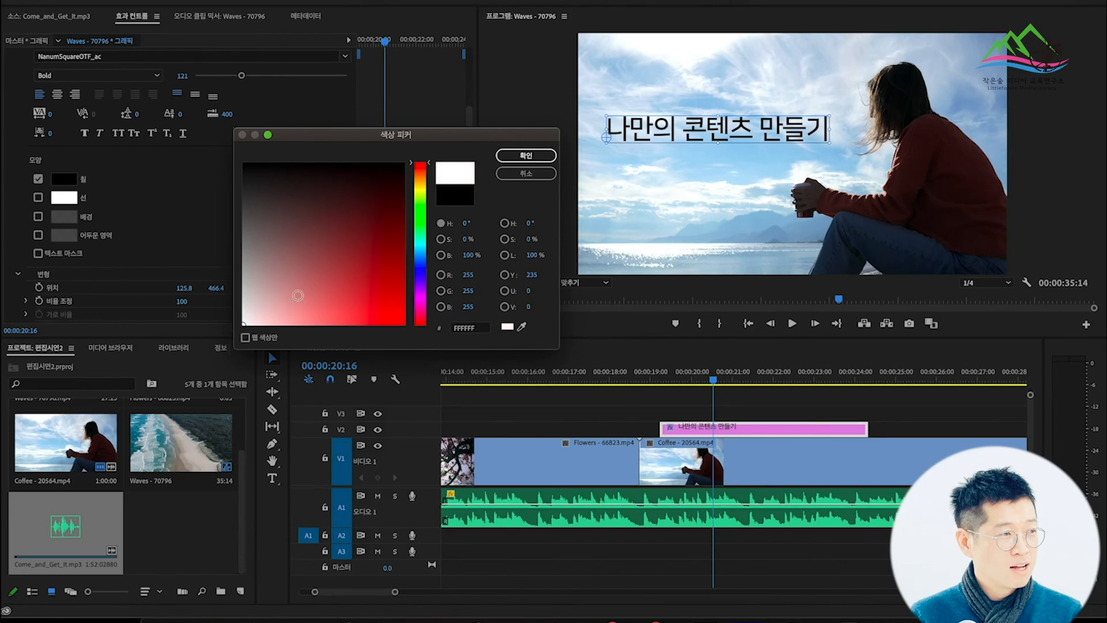
pyautogui.click(525, 157)
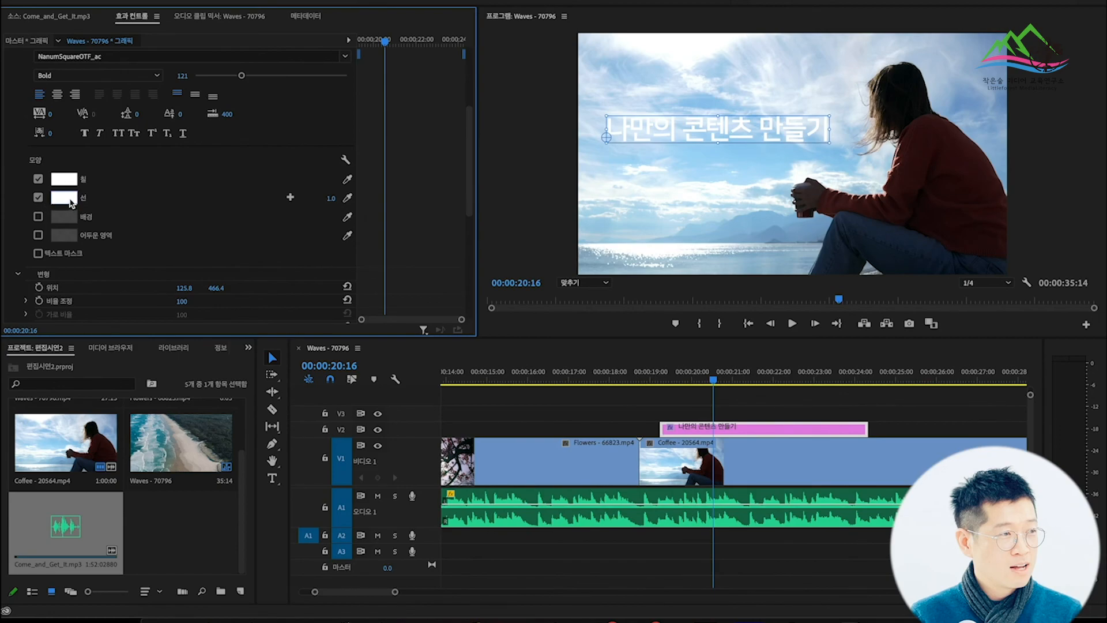
# Enable the title text's stroke and set its color to black (000000).
pyautogui.click(64, 198)
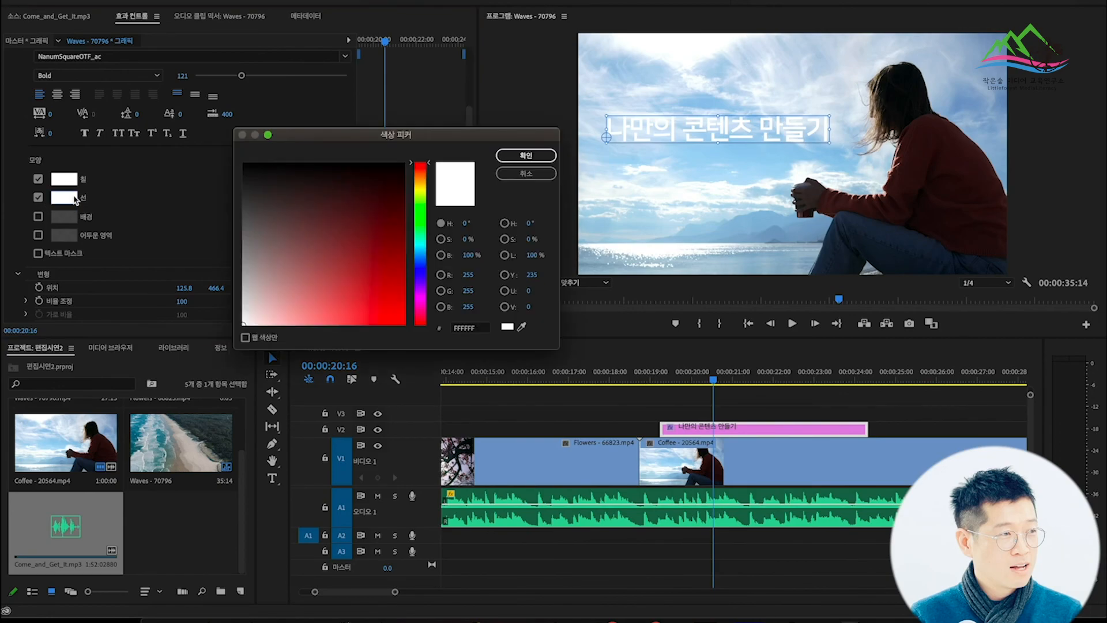
pyautogui.click(308, 233)
pyautogui.moveTo(307, 232); pyautogui.dragTo(234, 156)
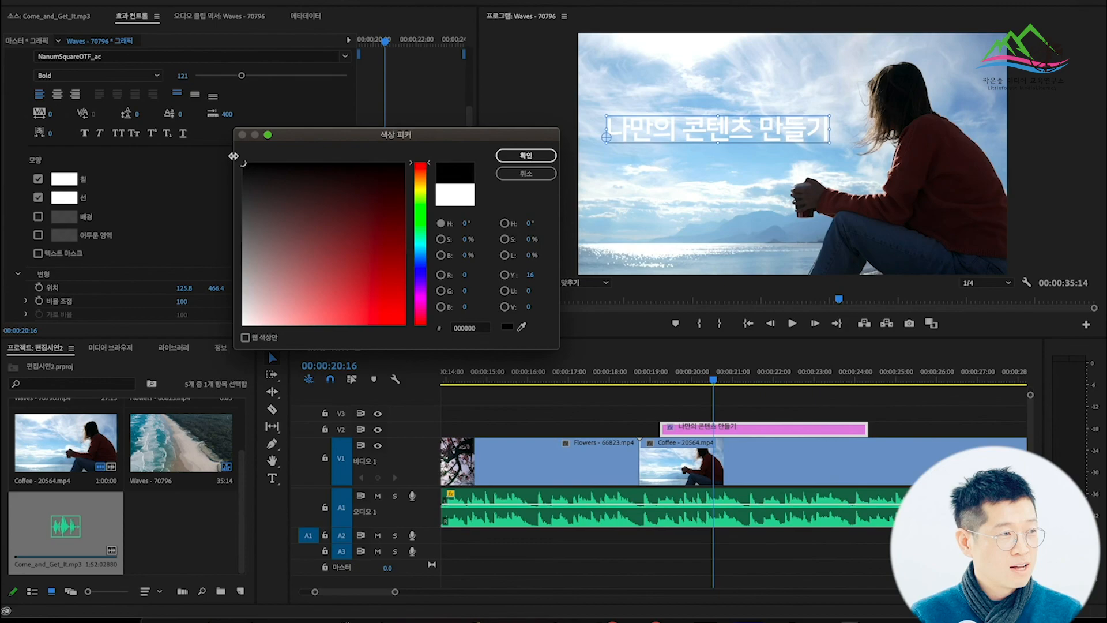
pyautogui.click(526, 155)
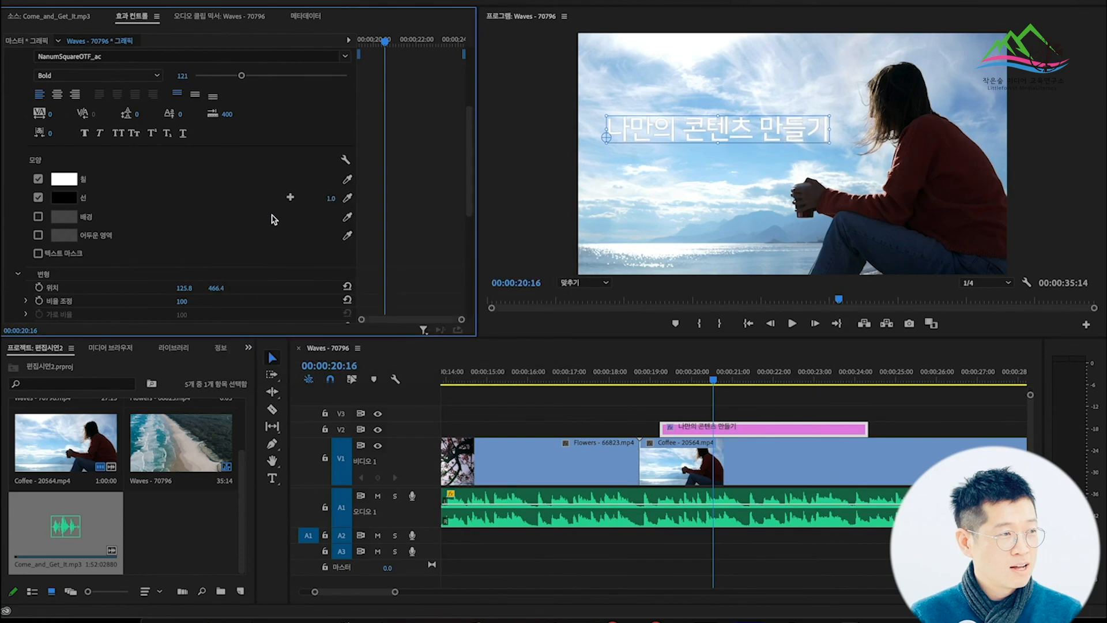
# Try a stroke width of 9 on the title text and increase it to 14.
pyautogui.click(329, 200)
pyautogui.write('9')
pyautogui.press('Return')
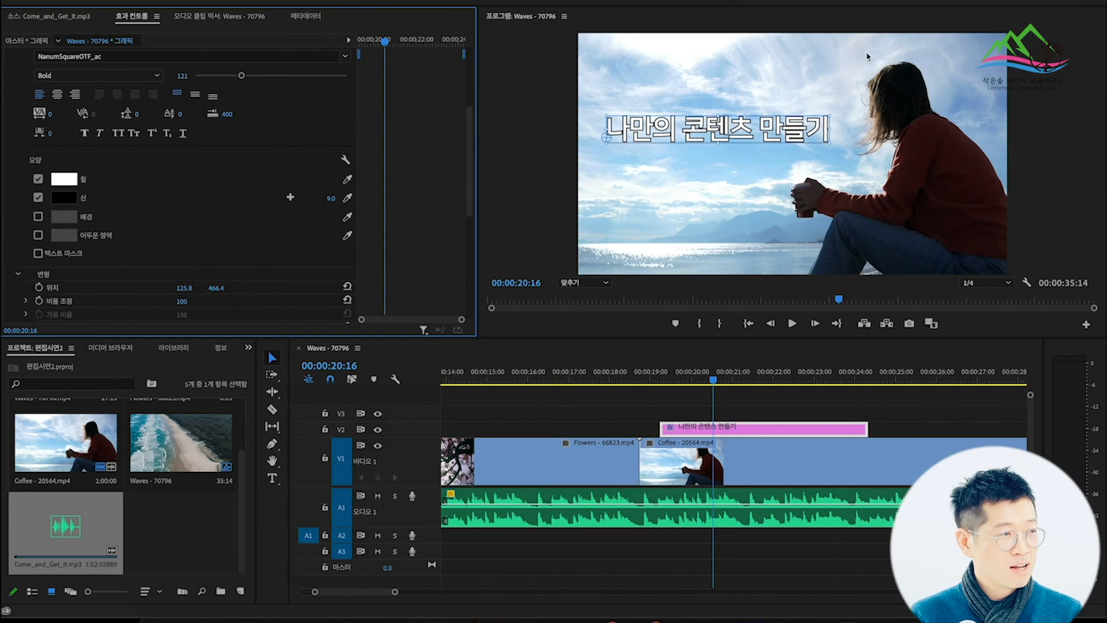
pyautogui.click(331, 201)
pyautogui.write('14')
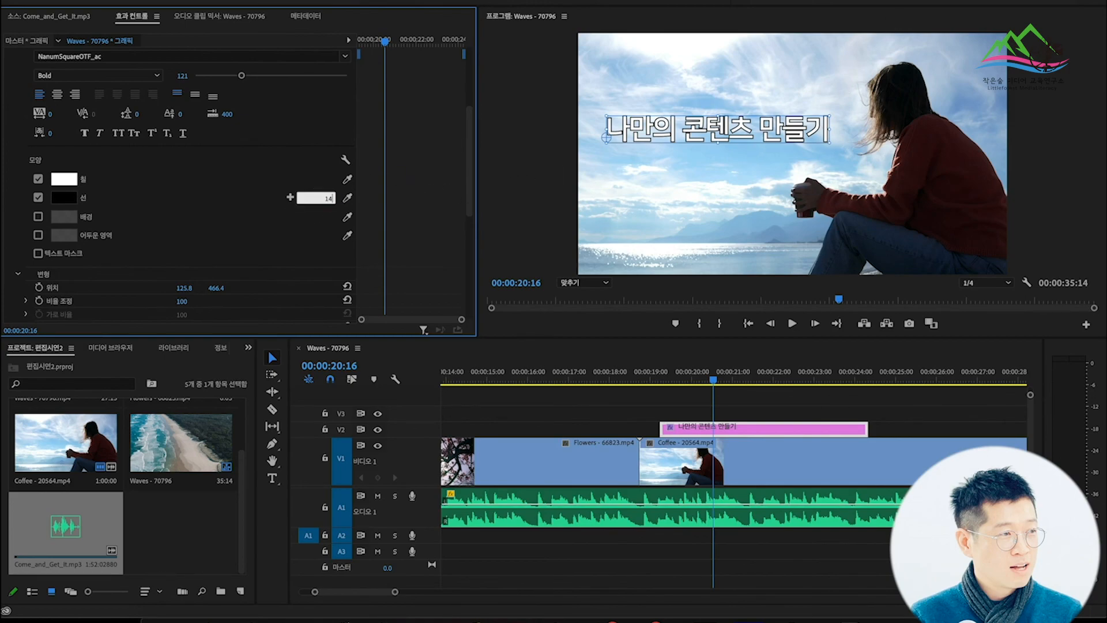
pyautogui.press('Return')
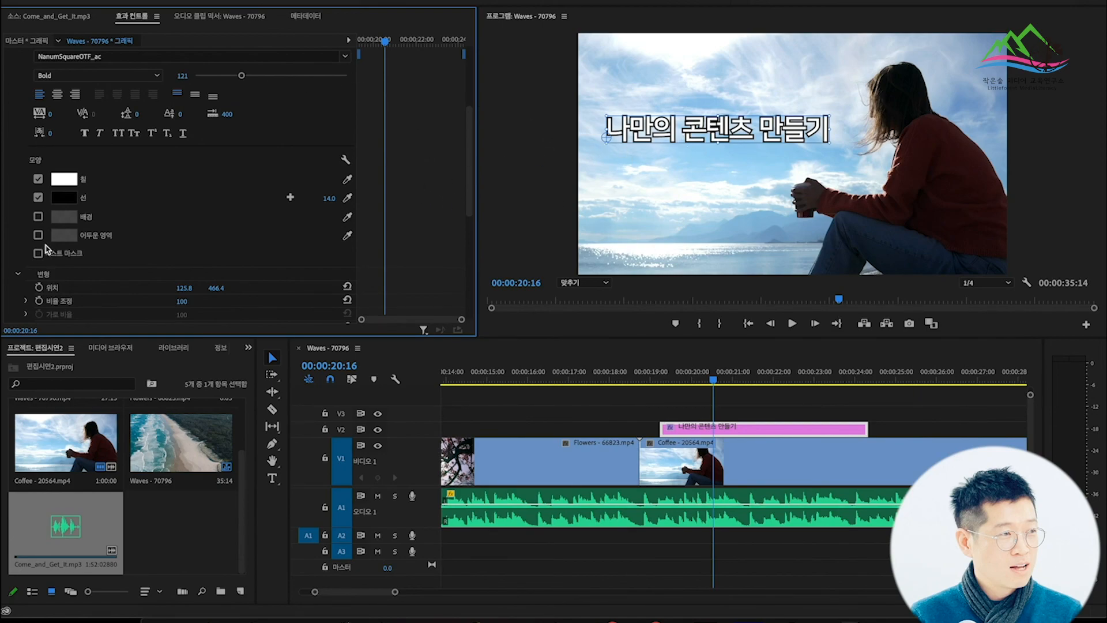
# Try the title text's background and switch it back off, and enable its shadow with the default settings.
pyautogui.click(38, 216)
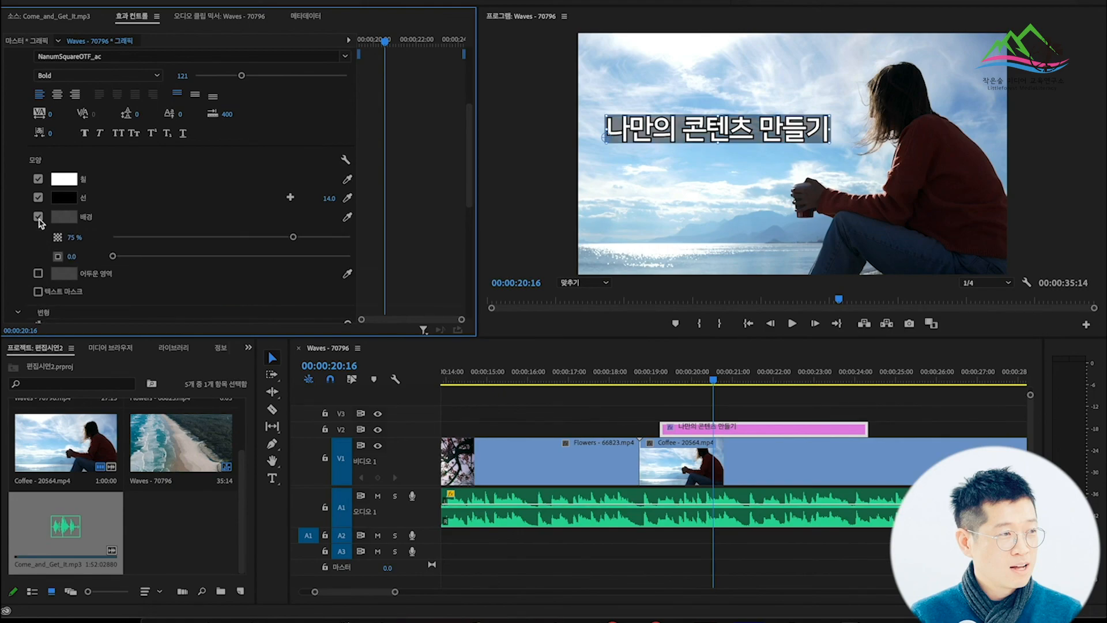
pyautogui.click(39, 217)
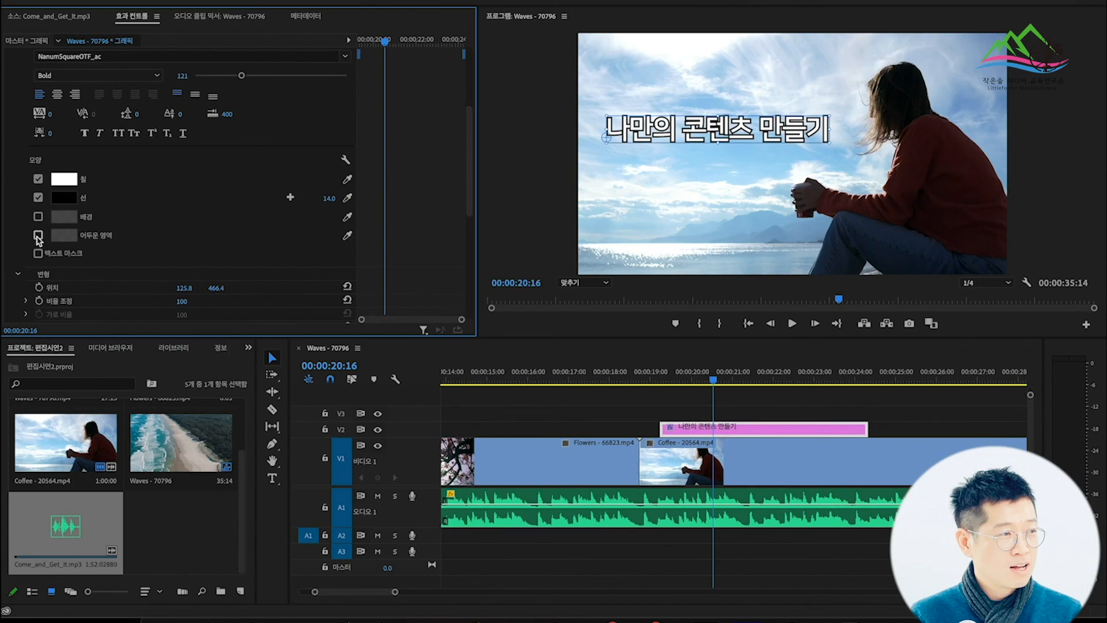
pyautogui.click(38, 236)
pyautogui.moveTo(470, 184); pyautogui.dragTo(468, 209)
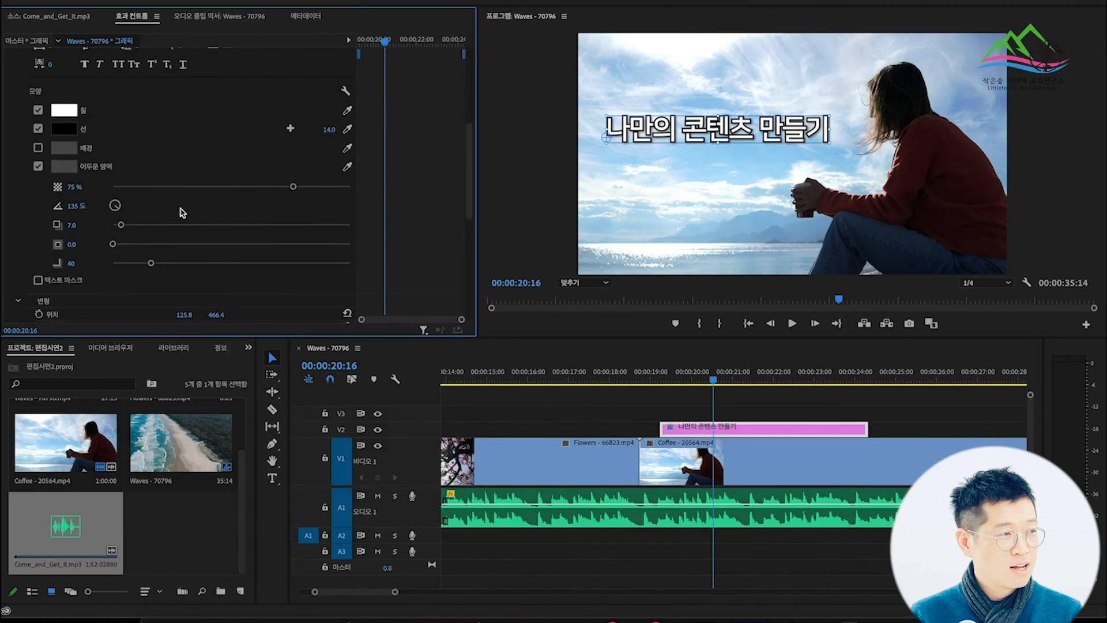
pyautogui.moveTo(470, 201); pyautogui.dragTo(476, 176)
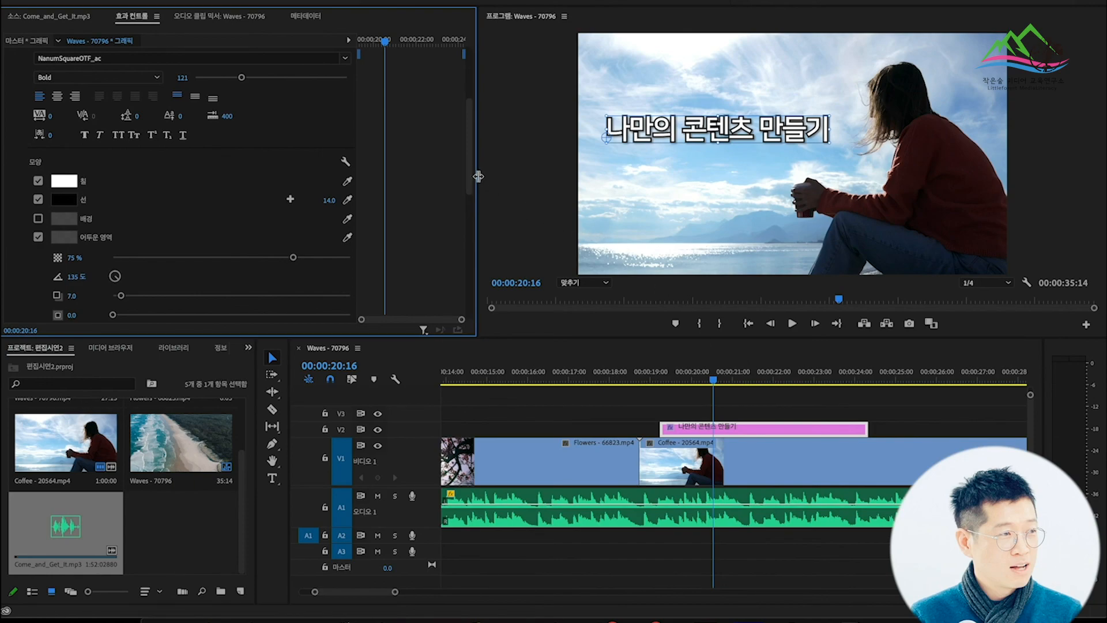
pyautogui.click(470, 197)
pyautogui.scroll(5, 469, 217)
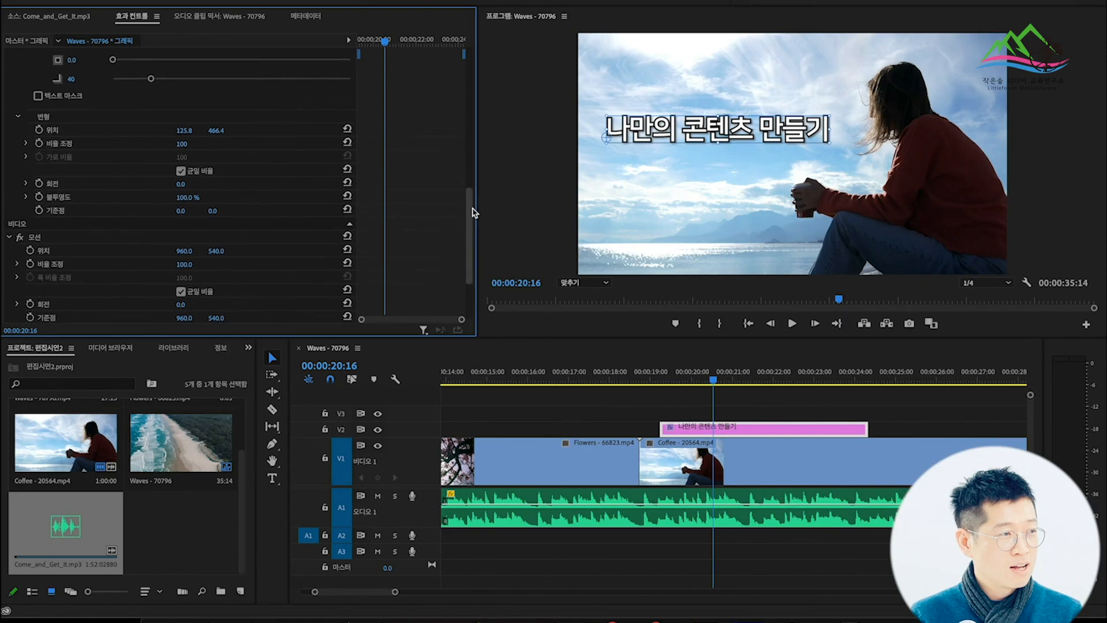